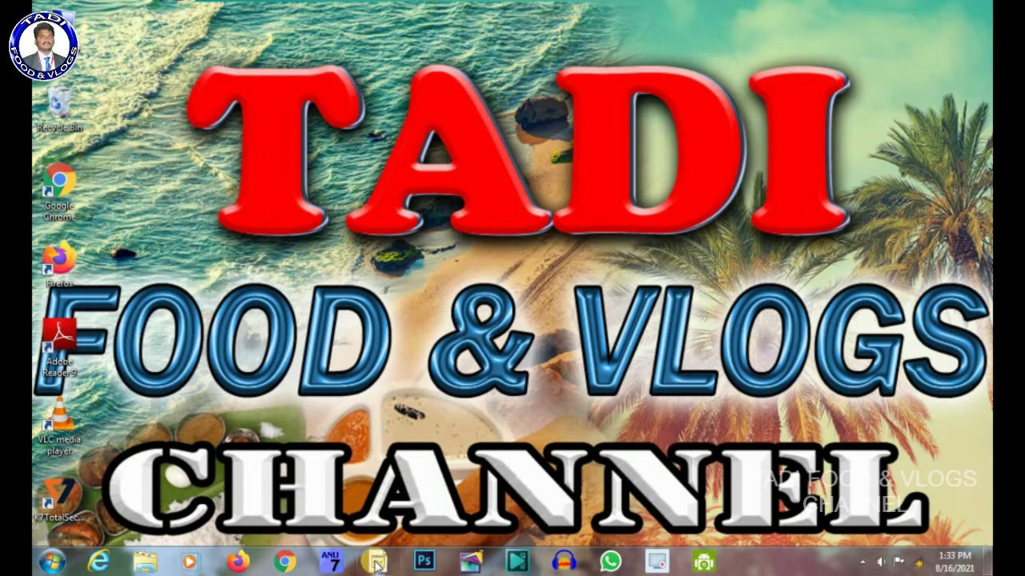
# - Launch Photoshop from the taskbar and dismiss the K7TotalSecurity licence notice
pyautogui.click(377, 562)
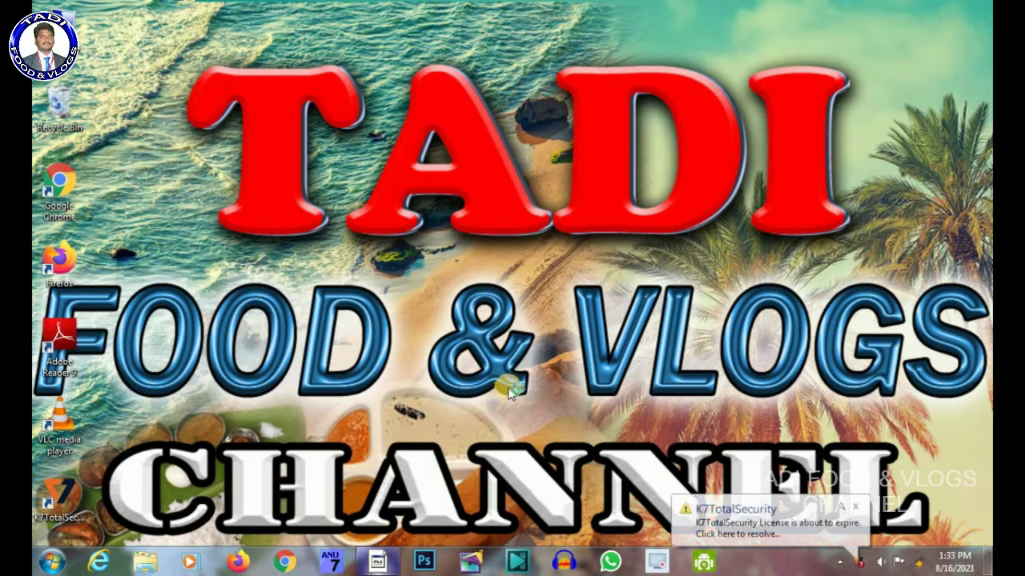
pyautogui.click(857, 506)
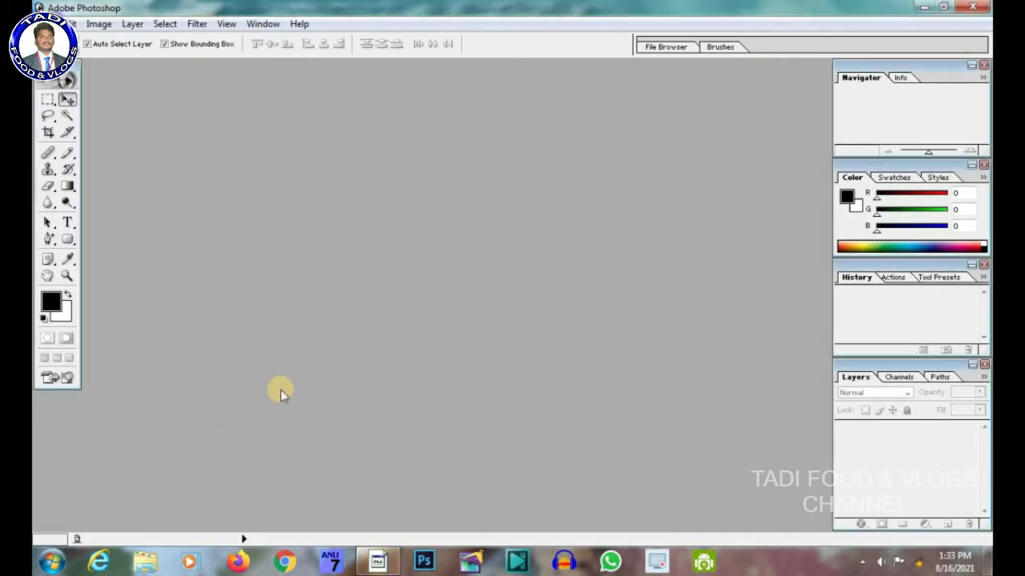
# - Create a Custom 6 × 4 in, 150 pixels/inch, RGB Color, White document named Birthday
pyautogui.click(70, 23)
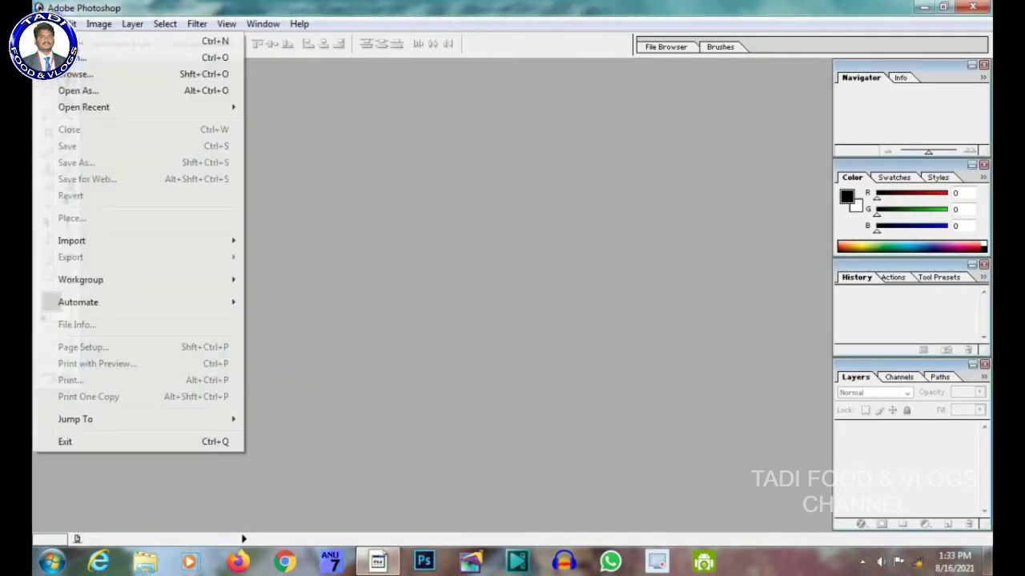
pyautogui.click(83, 44)
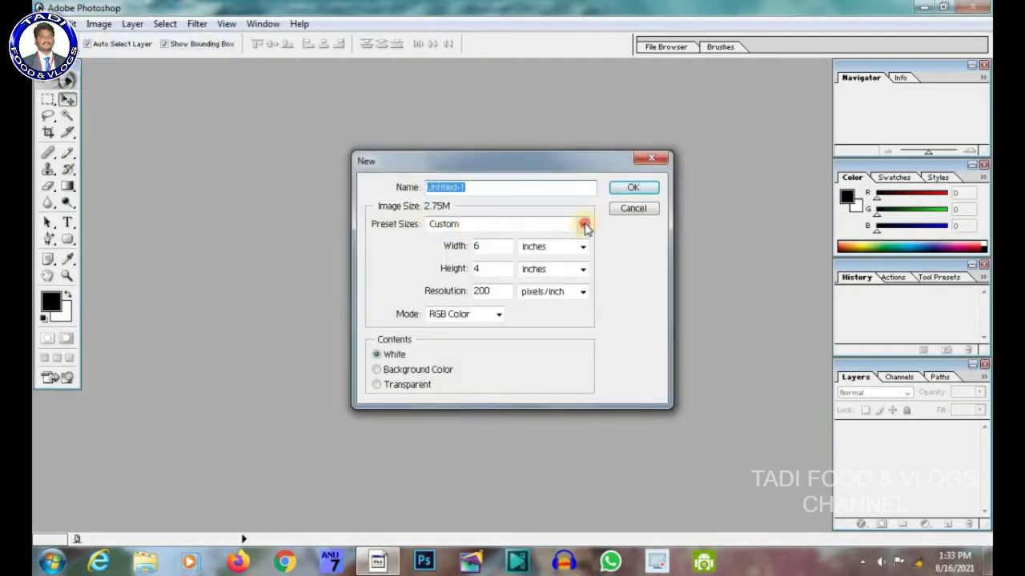
pyautogui.click(584, 225)
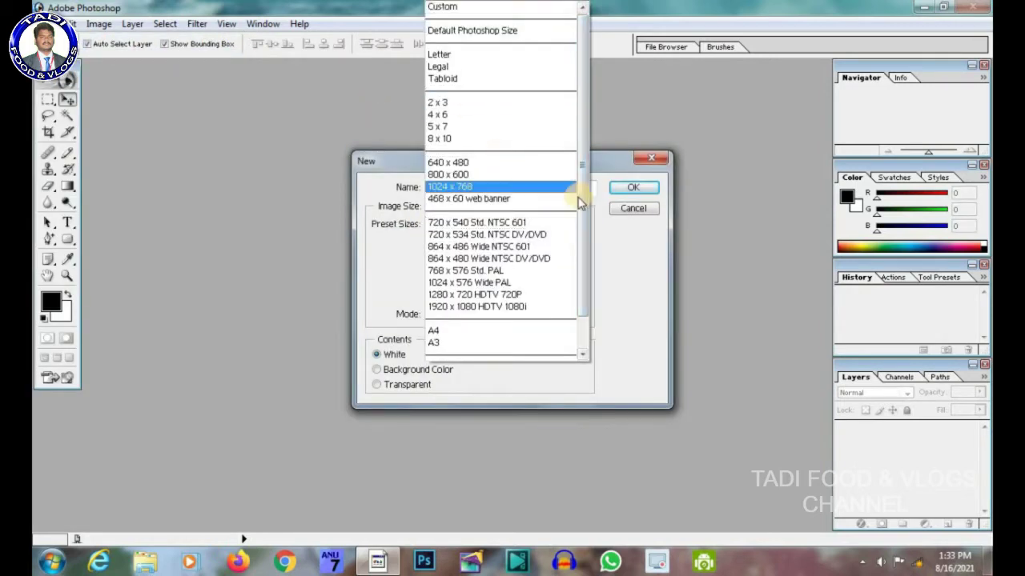
pyautogui.click(479, 6)
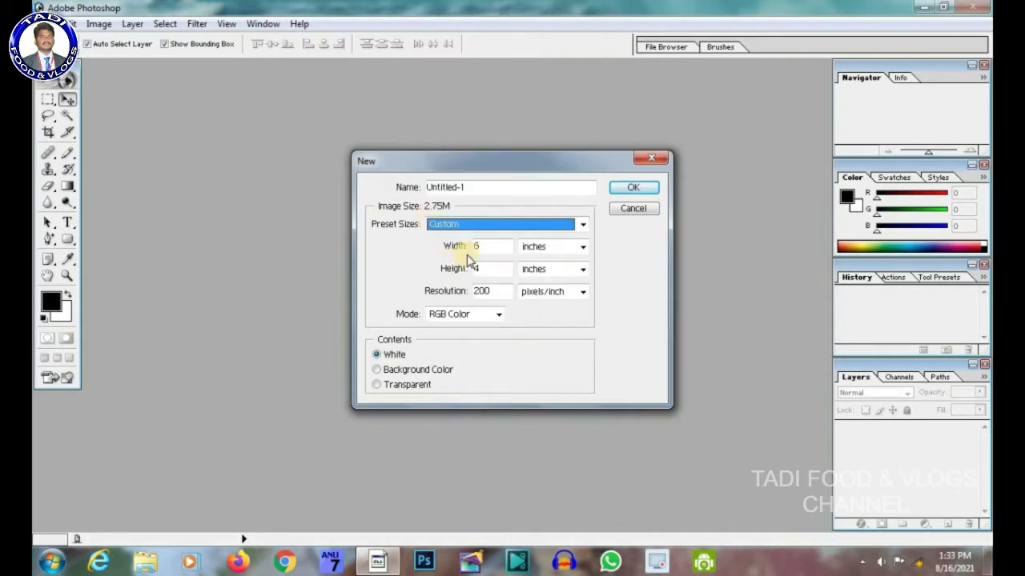
pyautogui.click(499, 315)
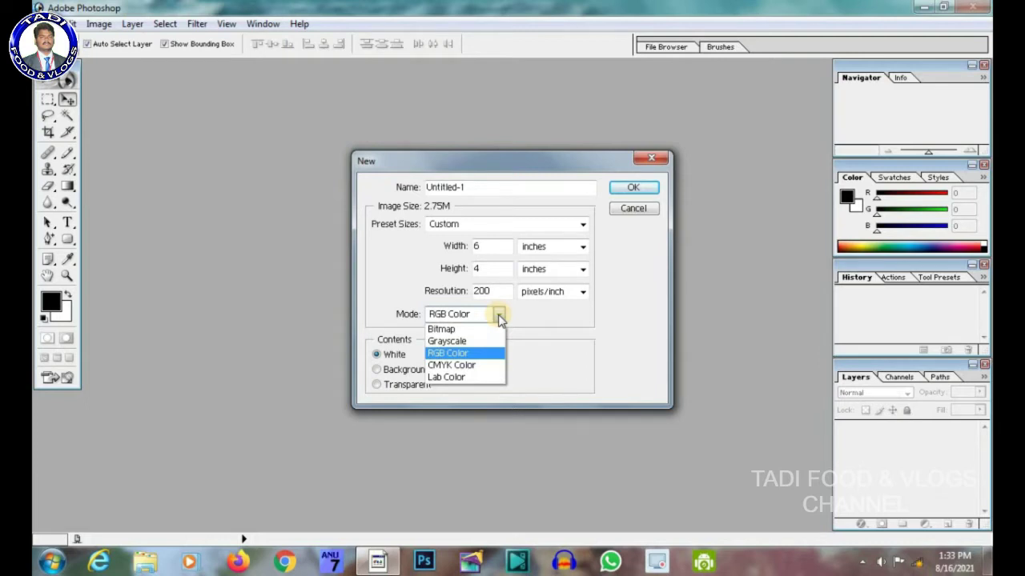
pyautogui.click(500, 318)
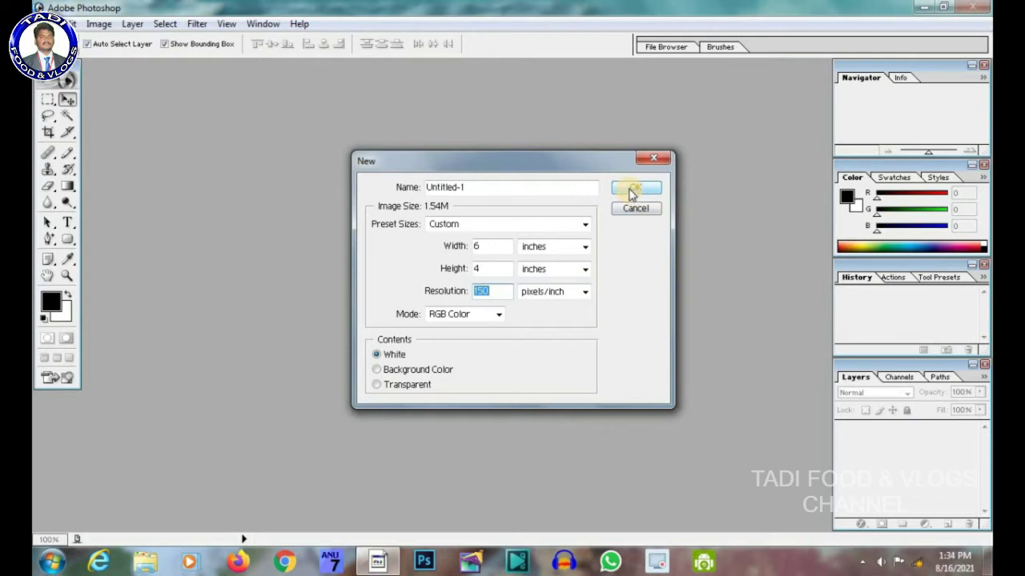
pyautogui.click(400, 194)
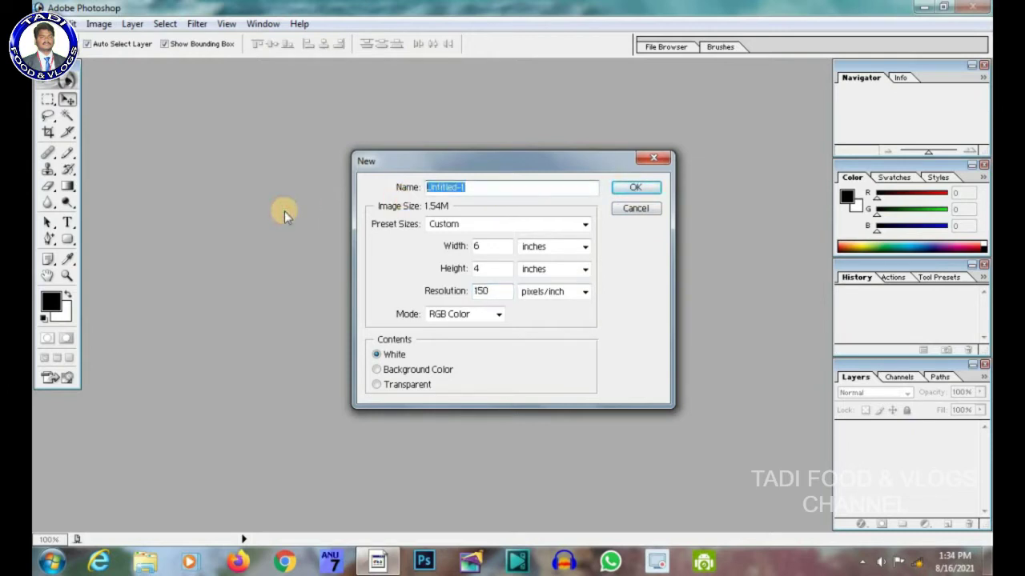
pyautogui.write('Birthday')
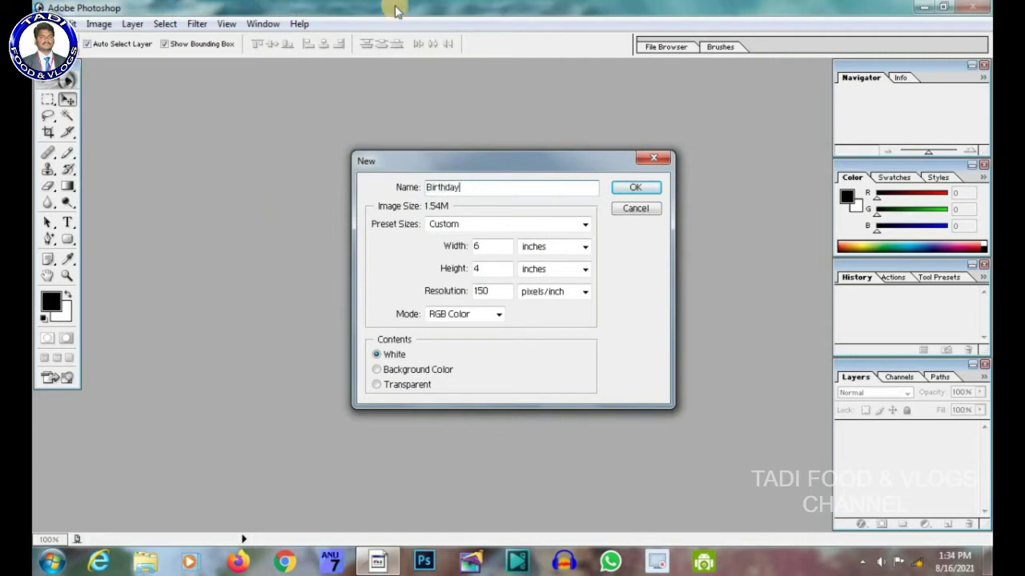
pyautogui.click(638, 189)
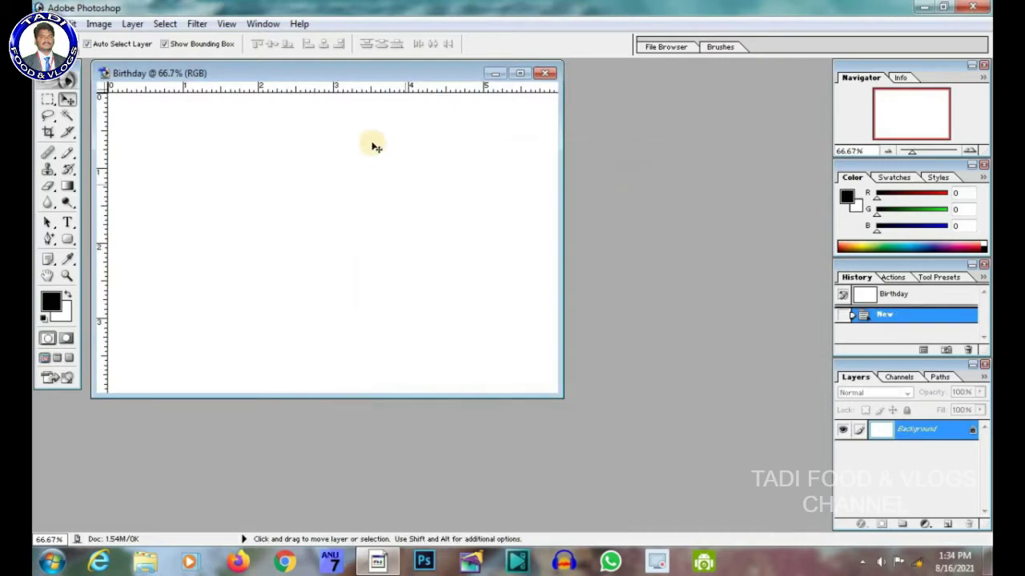
# - Open a new Windows Explorer window and browse to the New Volume (F:) drive
pyautogui.moveTo(335, 76)
pyautogui.mouseDown()
pyautogui.moveTo(469, 112)
pyautogui.moveTo(336, 110)
pyautogui.mouseUp()
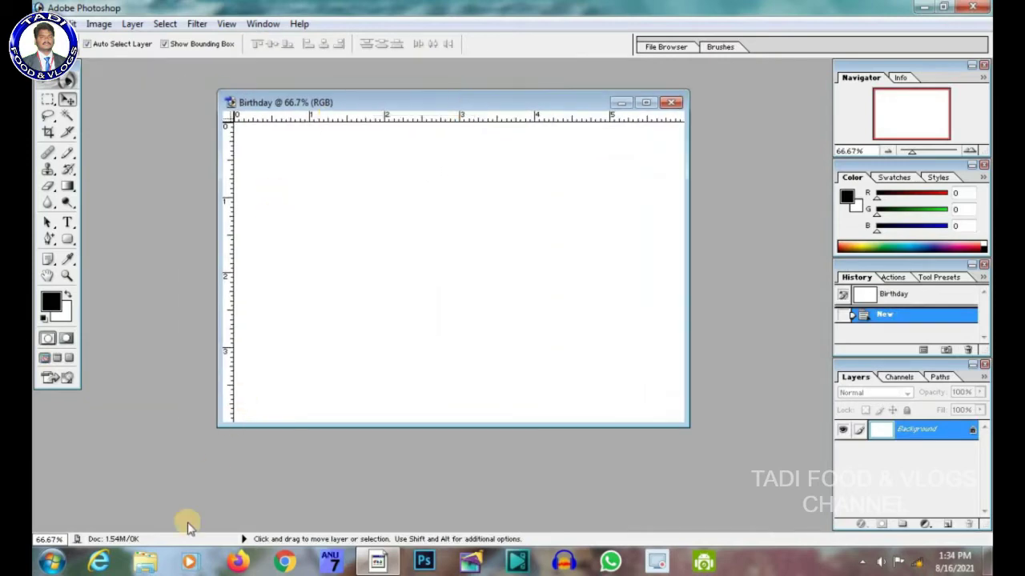
pyautogui.rightClick(147, 546)
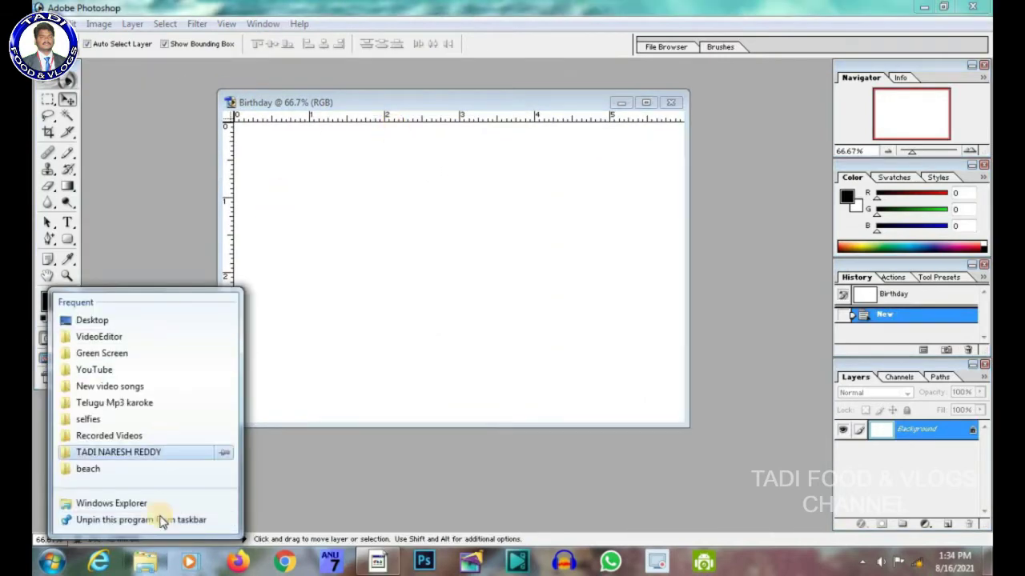
pyautogui.click(215, 507)
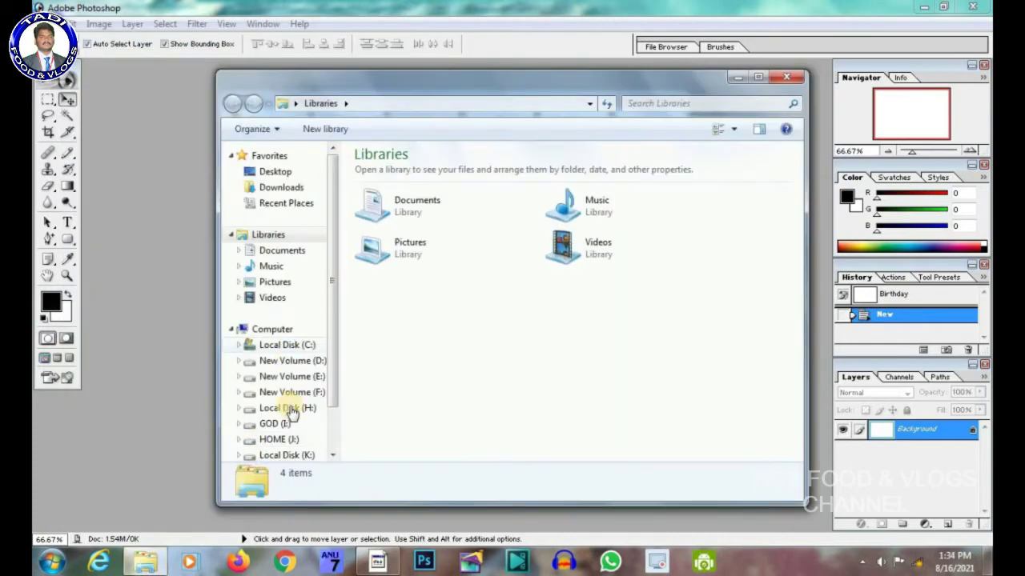
pyautogui.scroll(-1, 328, 414)
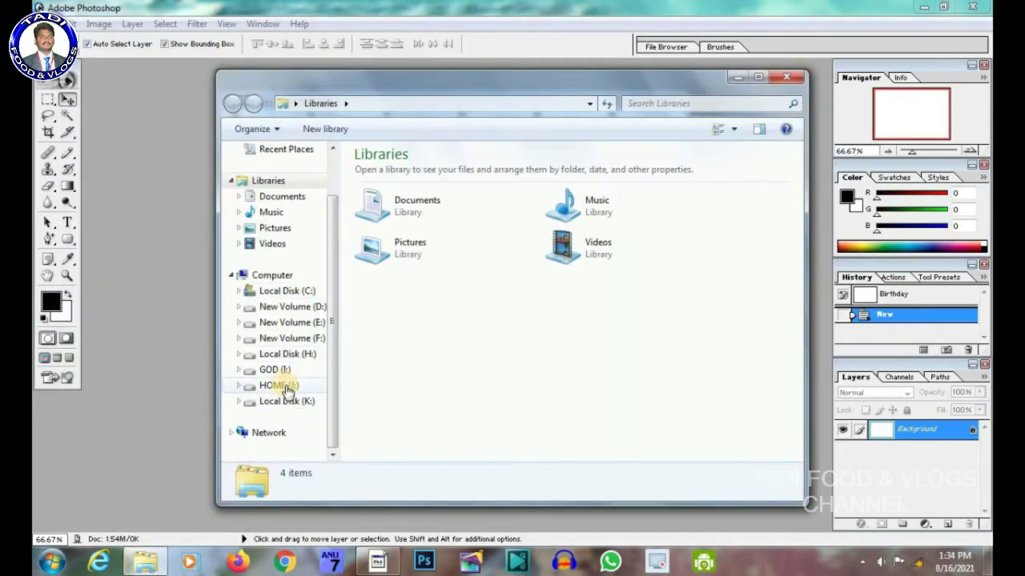
pyautogui.click(278, 386)
pyautogui.click(294, 322)
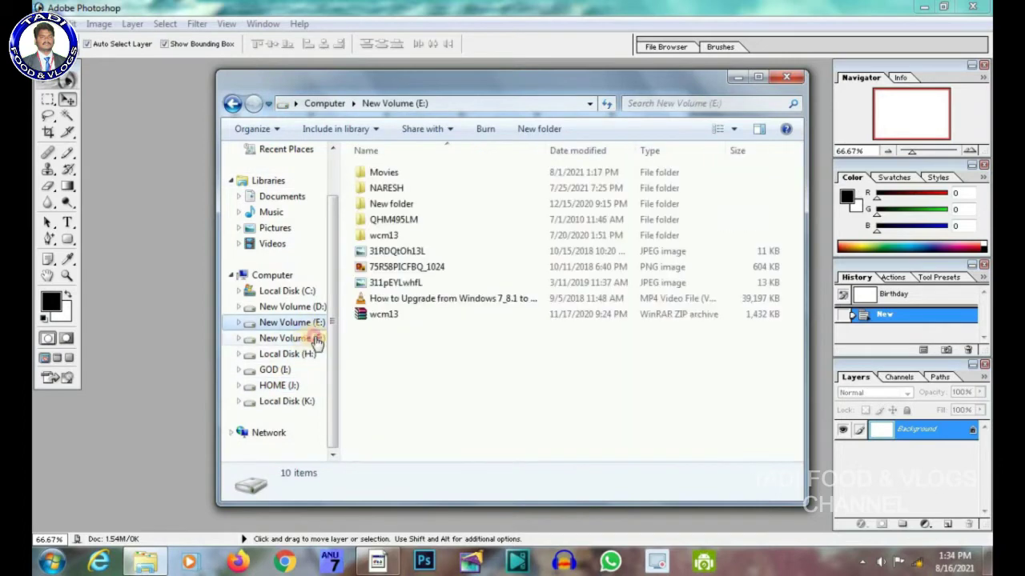
# - Open WALL PAPERS > Birthday and drag wp2714640 into Photoshop
pyautogui.click(396, 316)
pyautogui.scroll(-3, 404, 384)
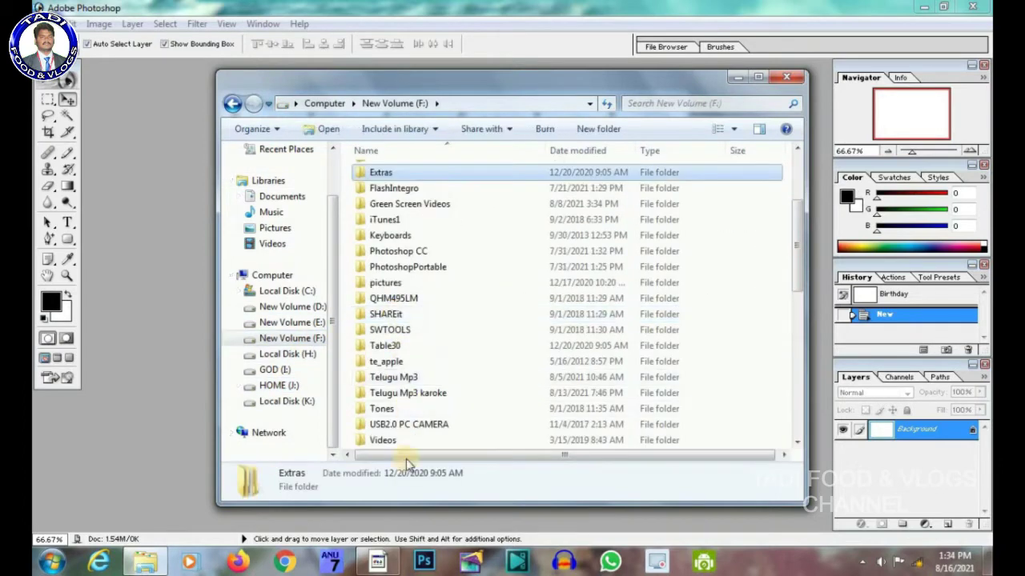
pyautogui.click(410, 425)
pyautogui.scroll(-2, 412, 409)
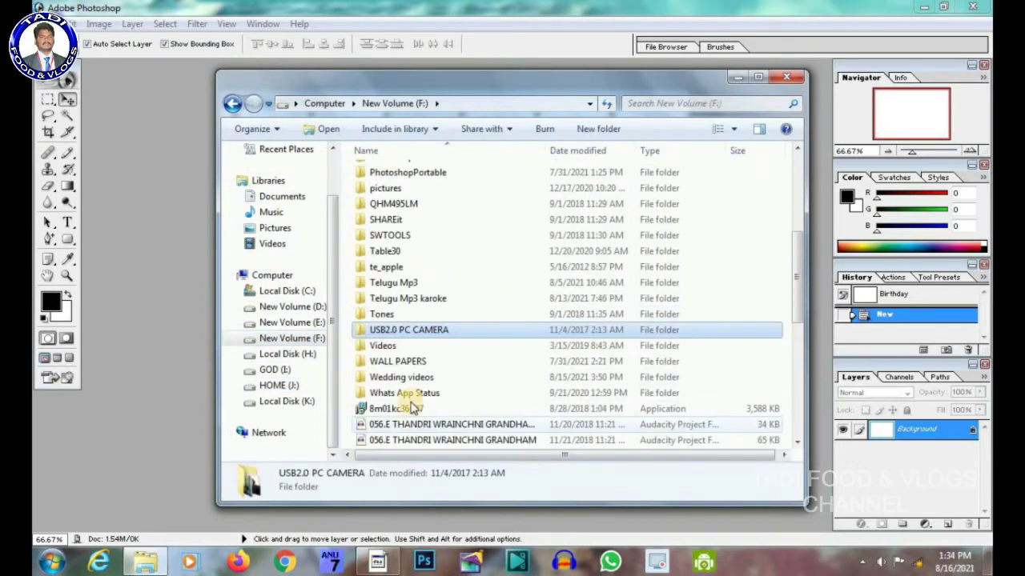
pyautogui.doubleClick(422, 361)
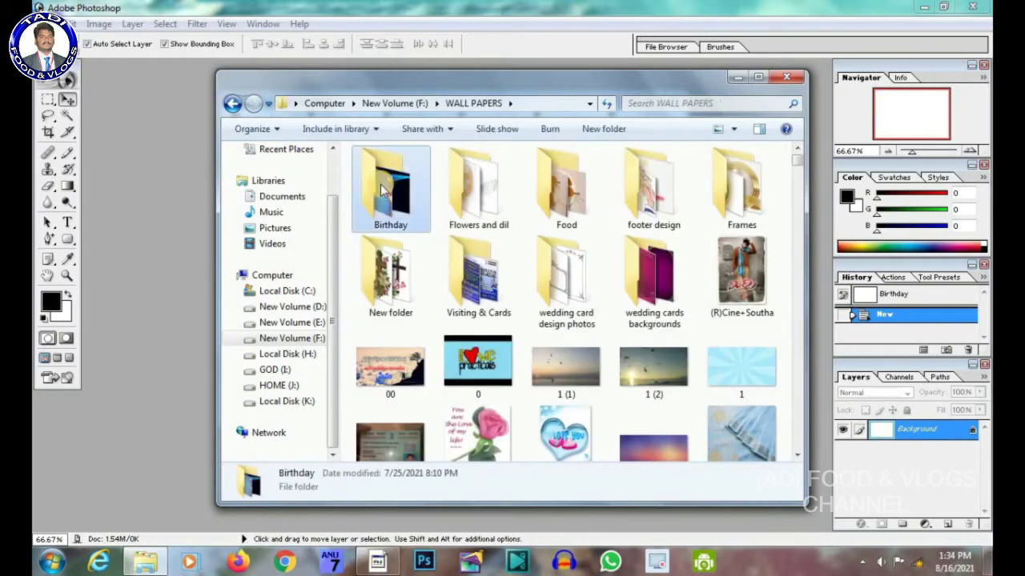
pyautogui.doubleClick(384, 191)
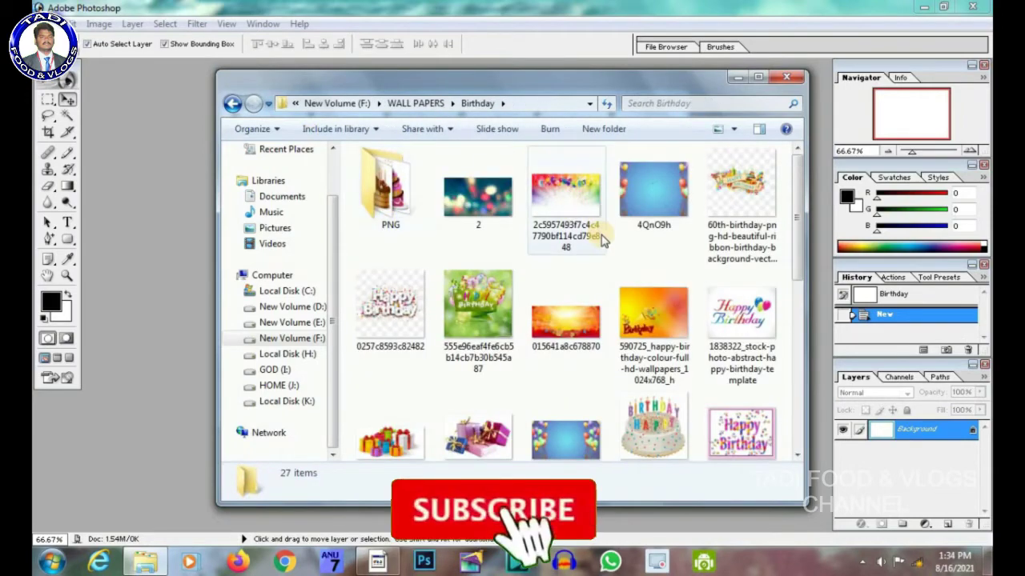
pyautogui.scroll(-2, 602, 240)
pyautogui.scroll(-3, 600, 224)
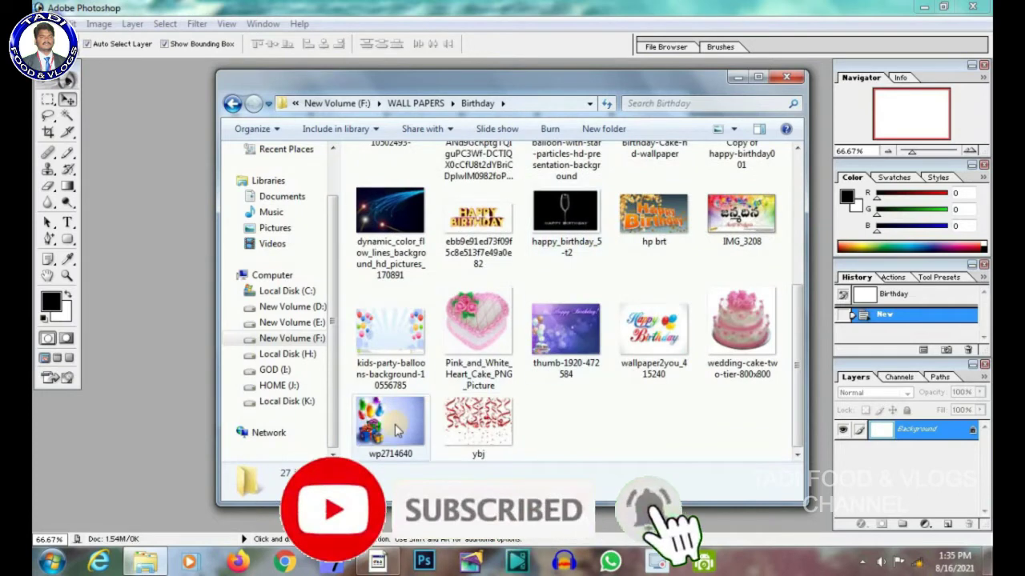
pyautogui.moveTo(398, 431); pyautogui.dragTo(176, 318)
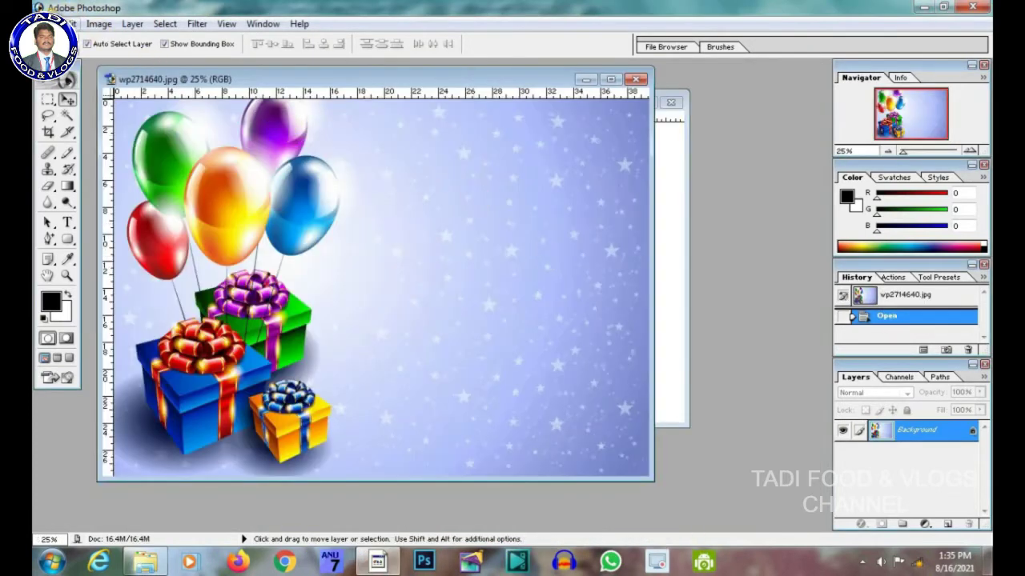
# - Open wp2714640 from F:\WALL PAPERS\Birthday through Photoshop's Open dialog
pyautogui.click(72, 24)
pyautogui.click(172, 76)
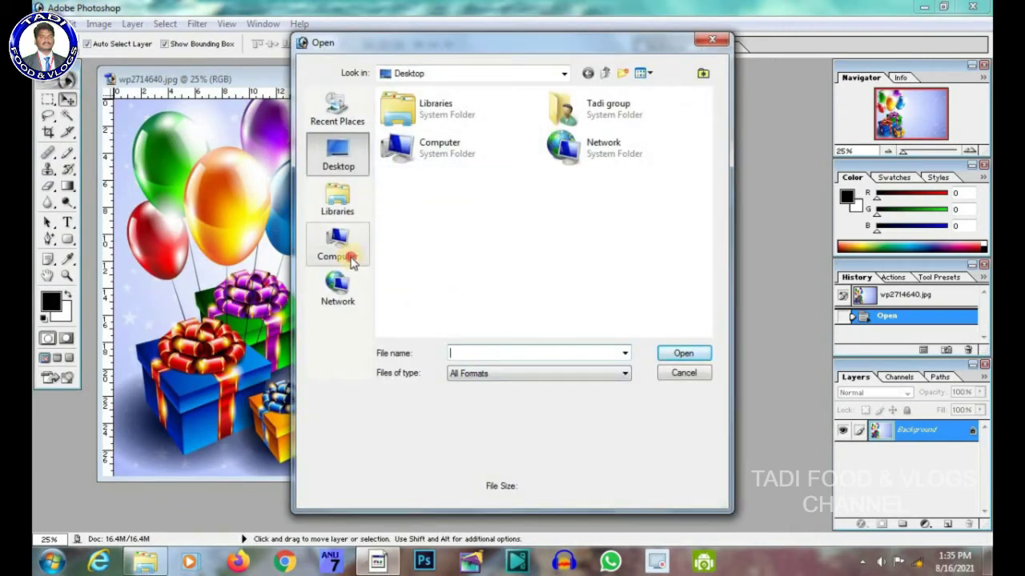
pyautogui.click(342, 252)
pyautogui.doubleClick(460, 242)
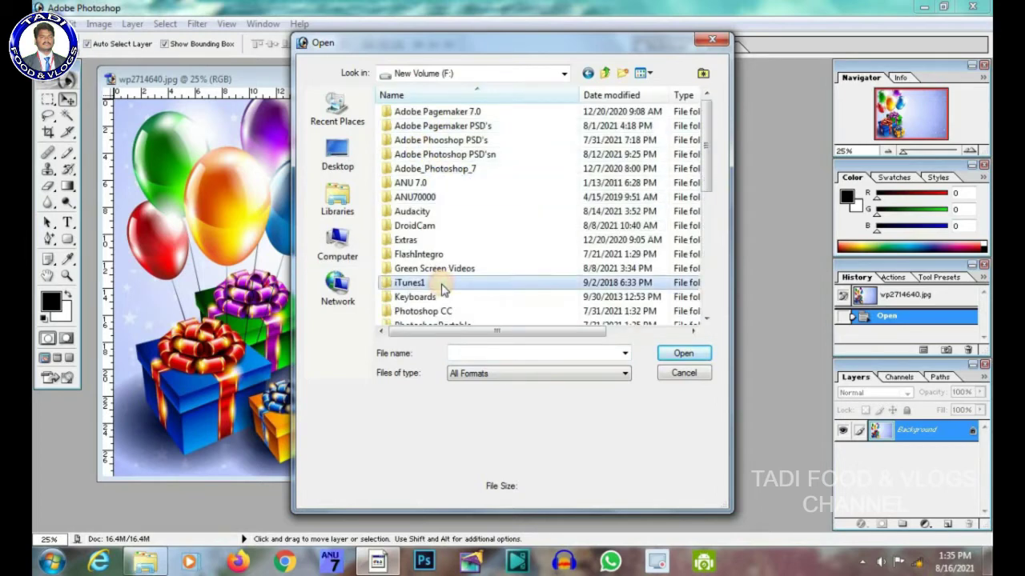
pyautogui.scroll(-4, 442, 292)
pyautogui.scroll(-1, 439, 309)
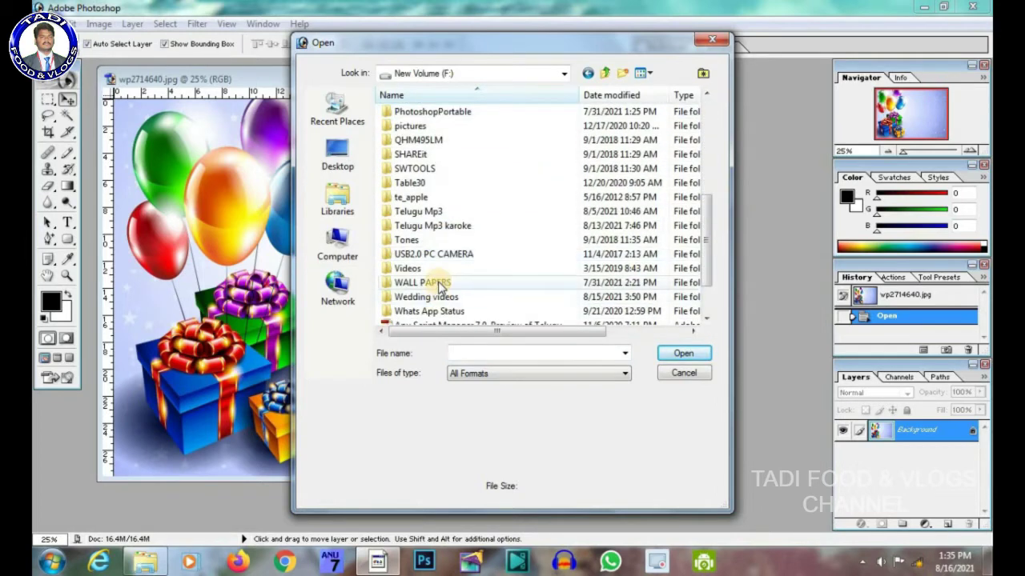
pyautogui.doubleClick(436, 283)
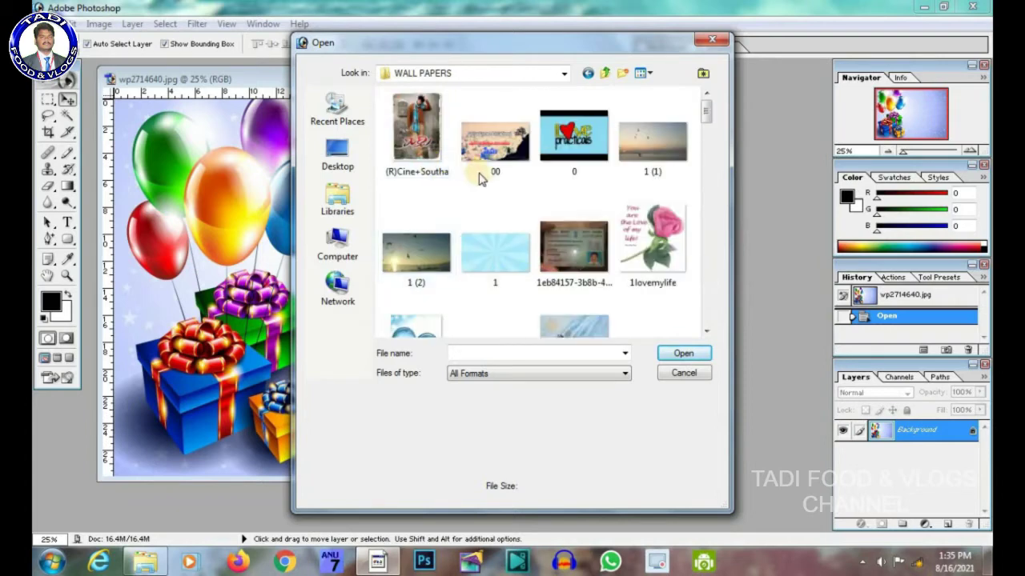
pyautogui.doubleClick(400, 140)
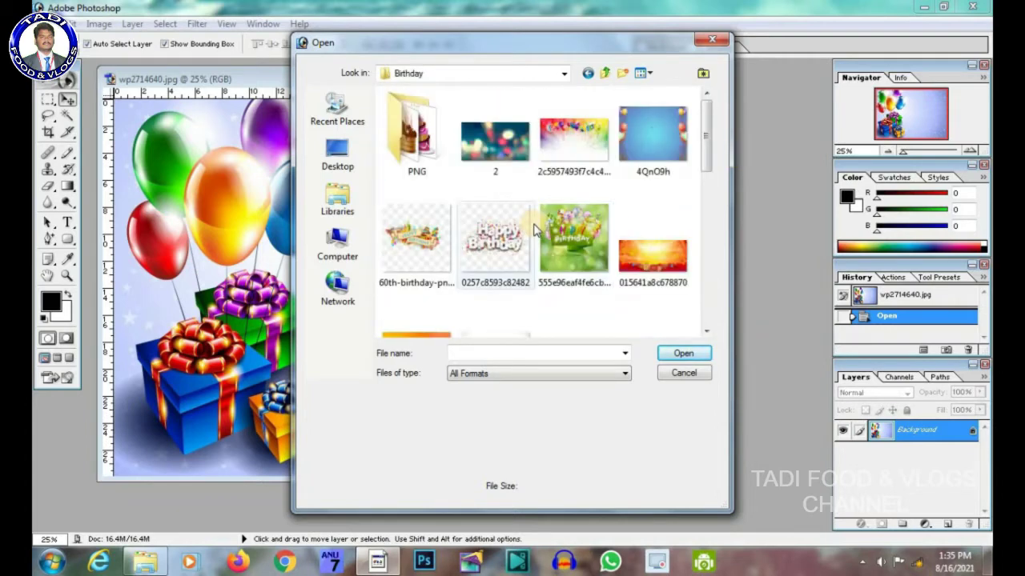
pyautogui.scroll(-5, 549, 245)
pyautogui.click(526, 276)
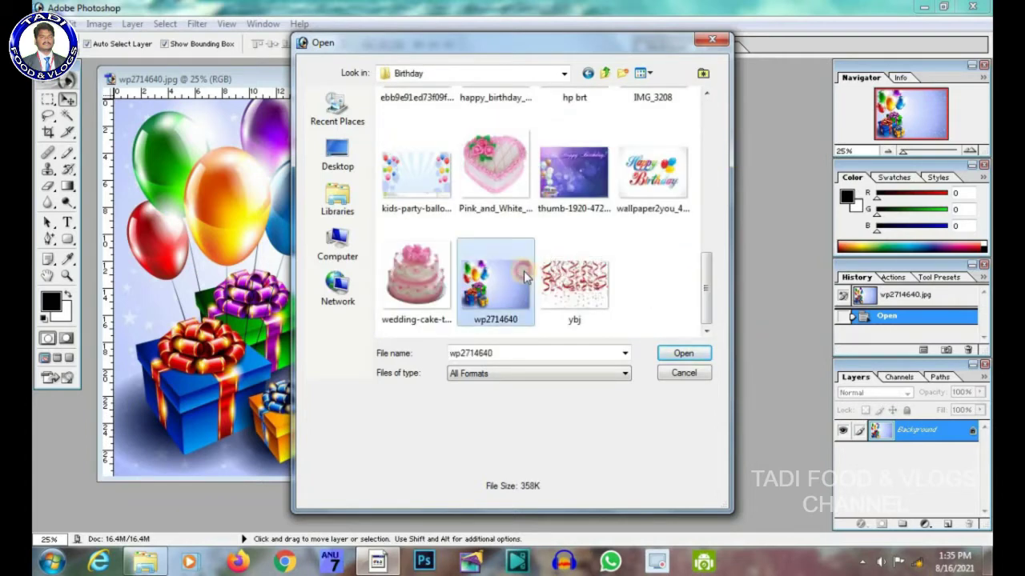
pyautogui.click(671, 353)
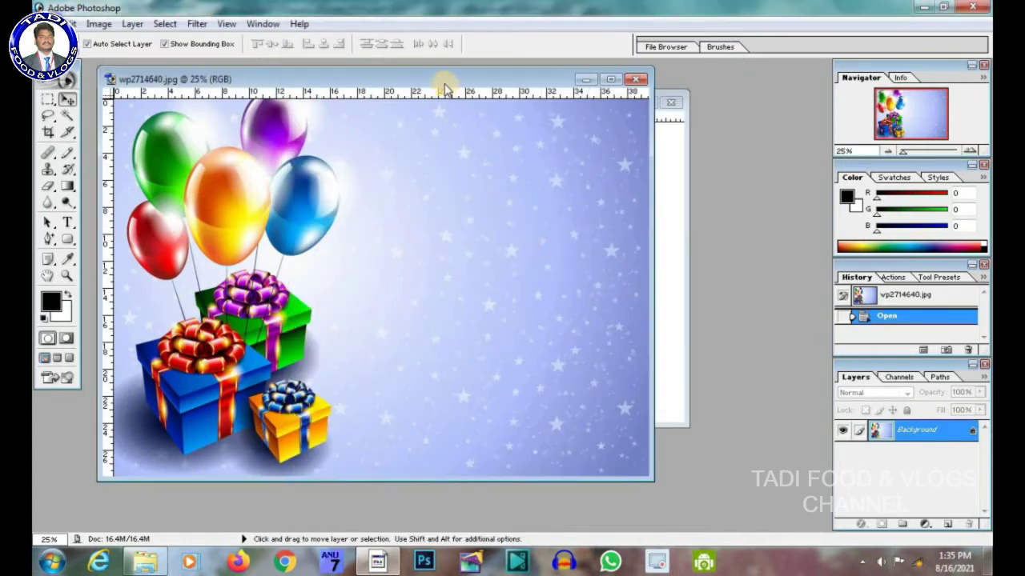
# - Drag the balloon wallpaper into the Birthday card as a new layer and close the original
pyautogui.moveTo(445, 85); pyautogui.dragTo(574, 145)
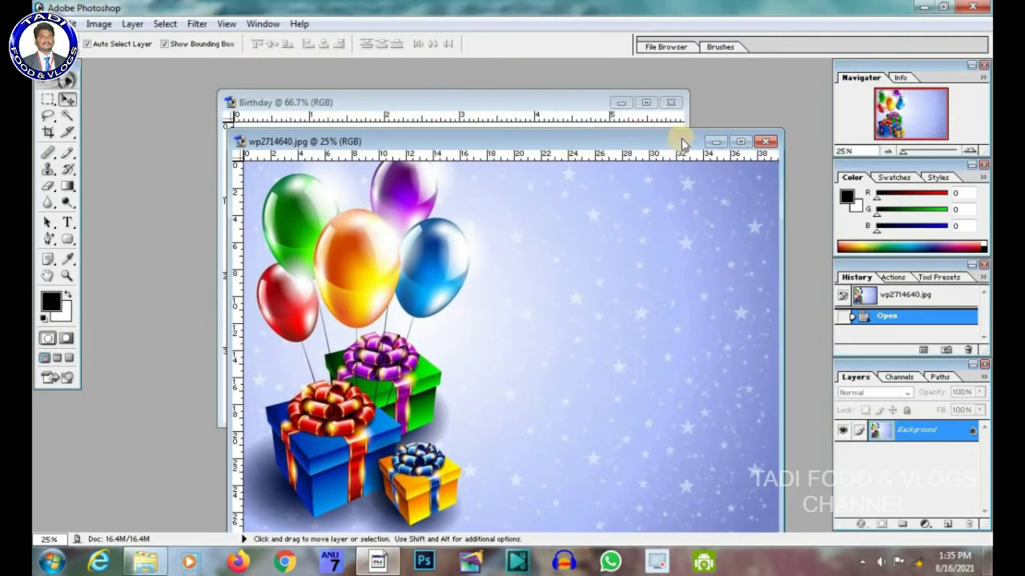
pyautogui.moveTo(682, 144); pyautogui.dragTo(384, 175)
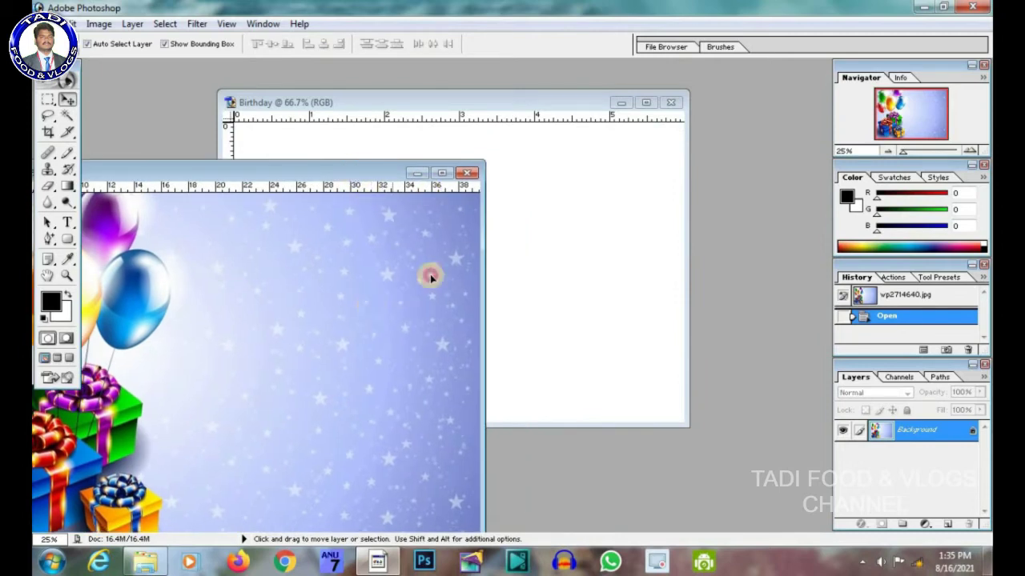
pyautogui.moveTo(430, 277); pyautogui.dragTo(542, 231)
pyautogui.click(192, 167)
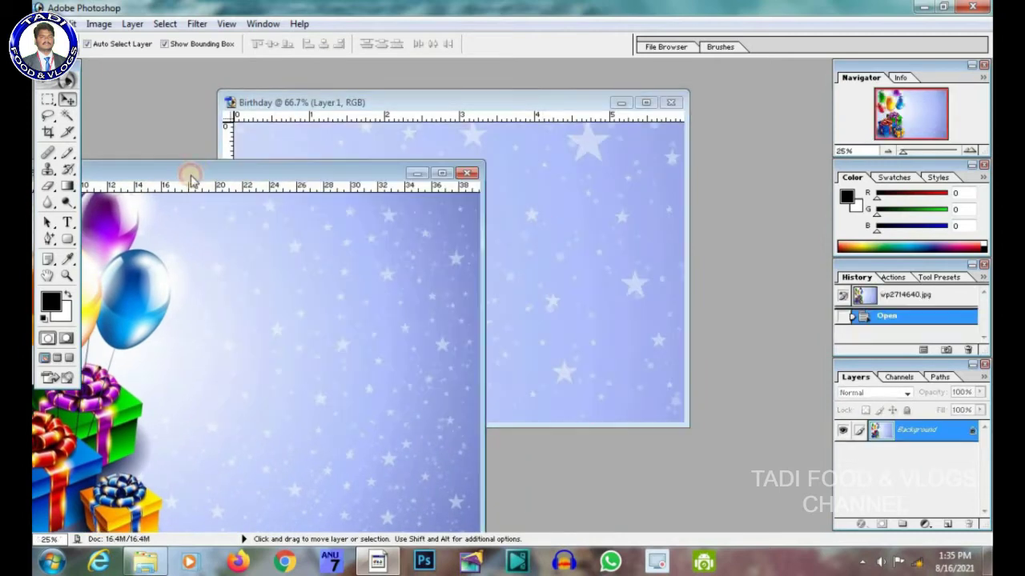
pyautogui.click(482, 170)
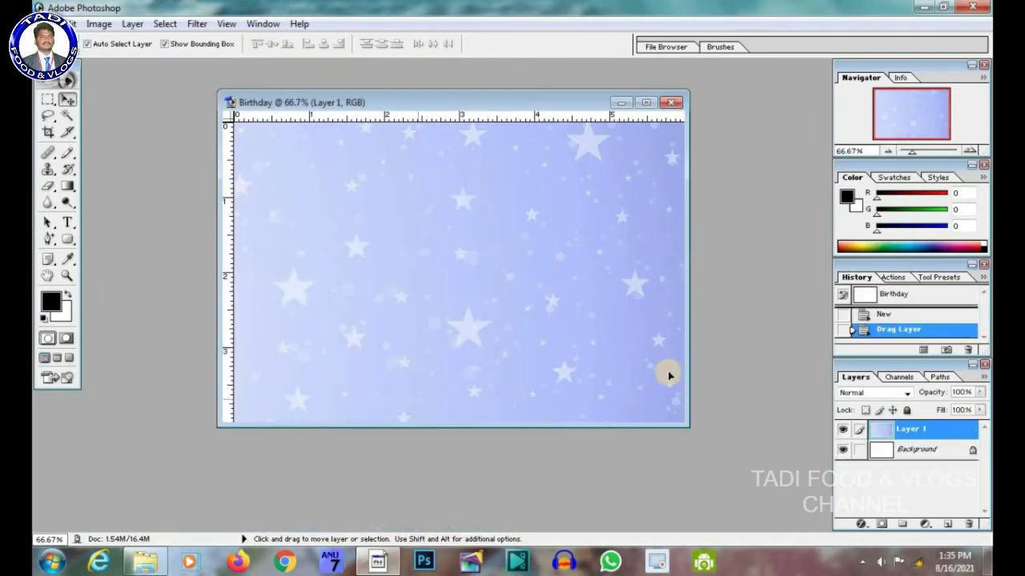
# - Scale the wallpaper layer to fill the whole card and apply the transform
pyautogui.moveTo(911, 150); pyautogui.dragTo(900, 151)
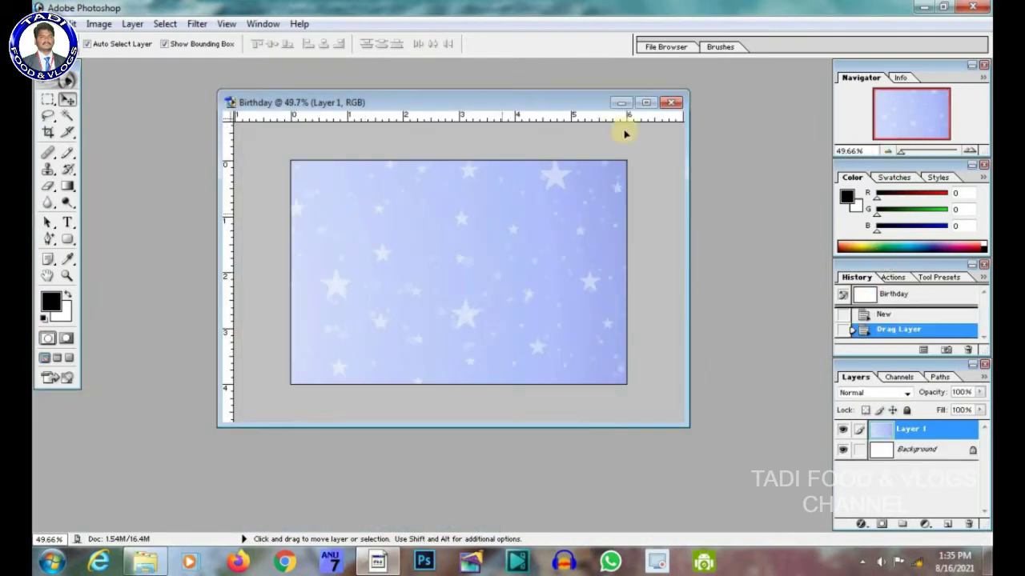
pyautogui.moveTo(687, 422); pyautogui.dragTo(755, 510)
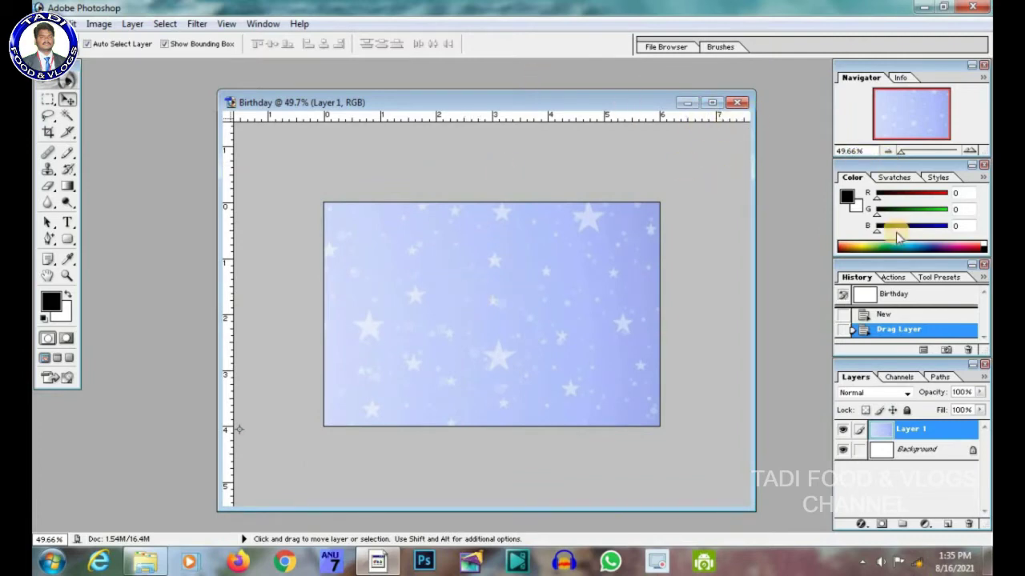
pyautogui.hotkey('ctrl', '-')
pyautogui.hotkey('ctrl', '-')
pyautogui.hotkey('ctrl', '-')
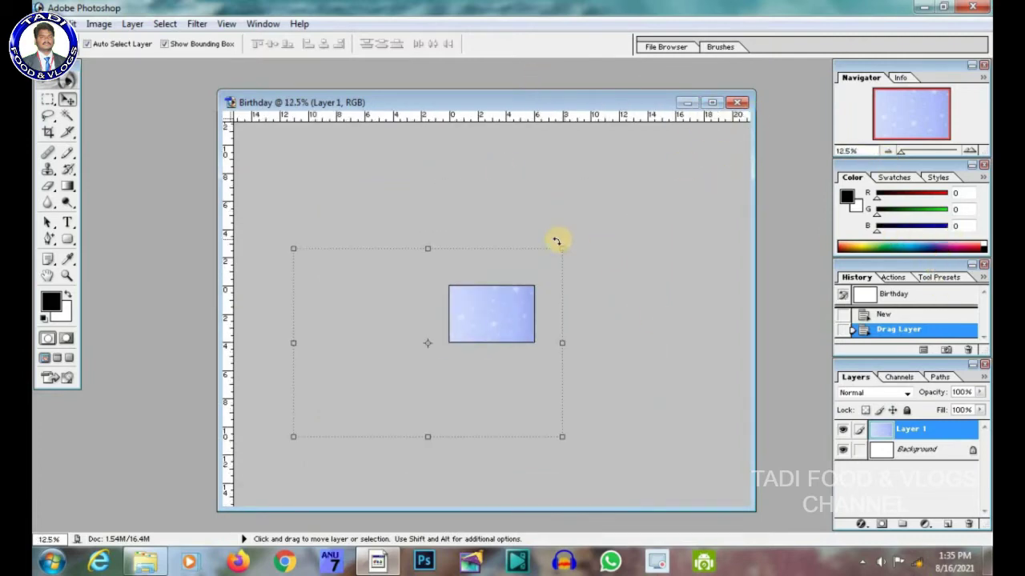
pyautogui.moveTo(562, 249); pyautogui.dragTo(466, 316)
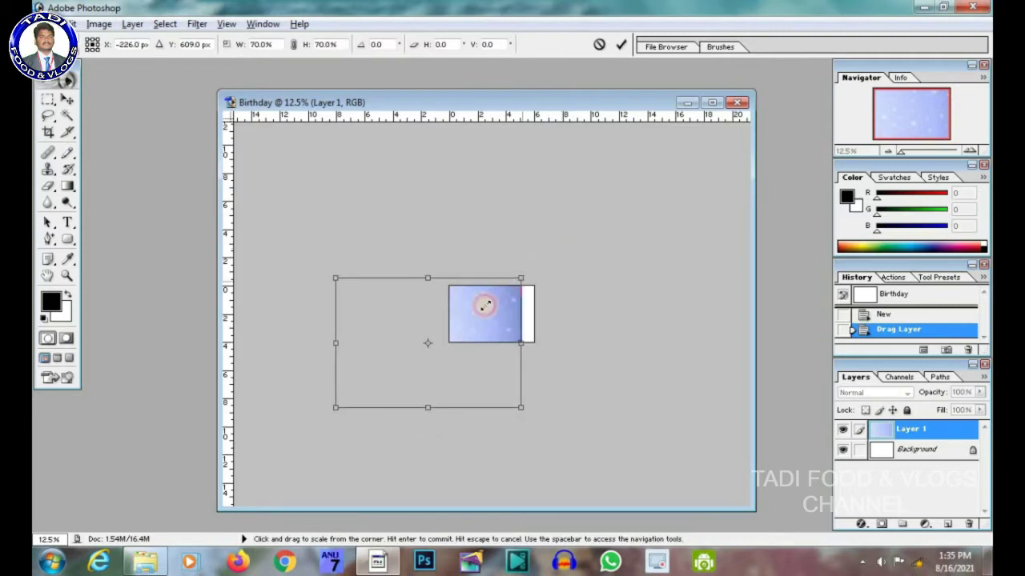
pyautogui.moveTo(412, 350)
pyautogui.mouseDown()
pyautogui.moveTo(475, 321)
pyautogui.moveTo(533, 342)
pyautogui.mouseUp()
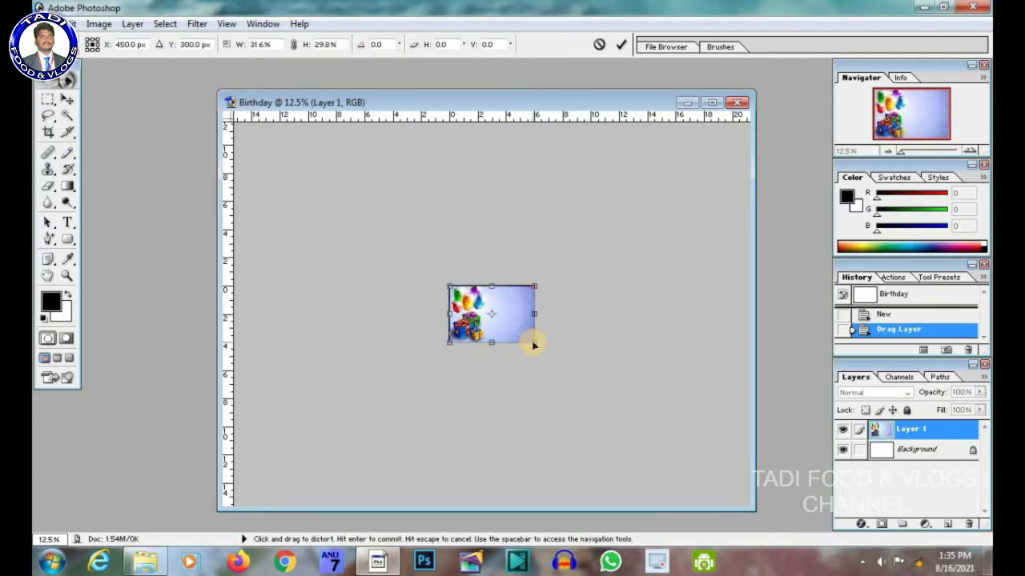
pyautogui.hotkey('ctrl', '+')
pyautogui.hotkey('ctrl', '+')
pyautogui.hotkey('ctrl', '+')
pyautogui.hotkey('ctrl', '+')
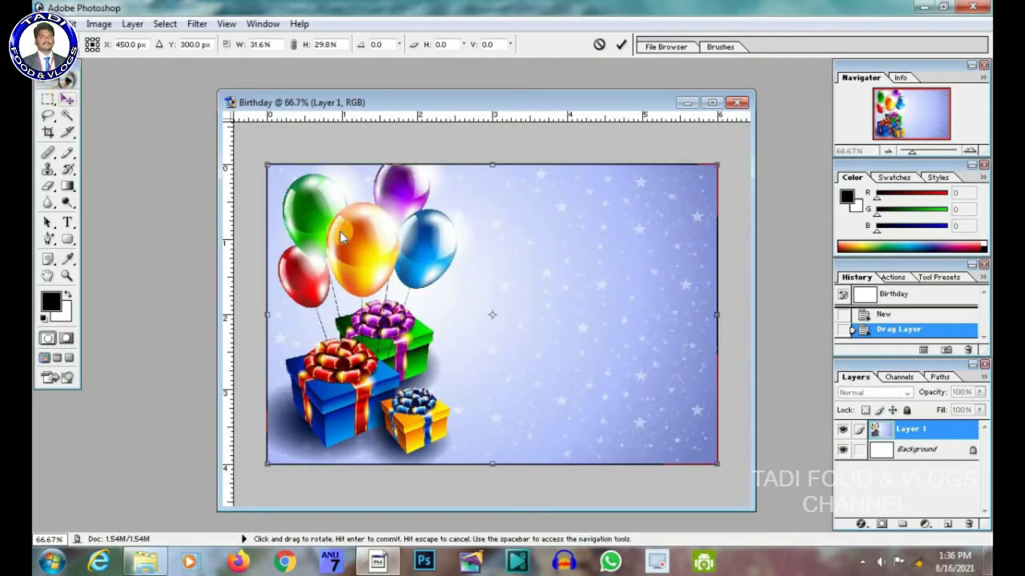
pyautogui.press('v')
pyautogui.click(432, 223)
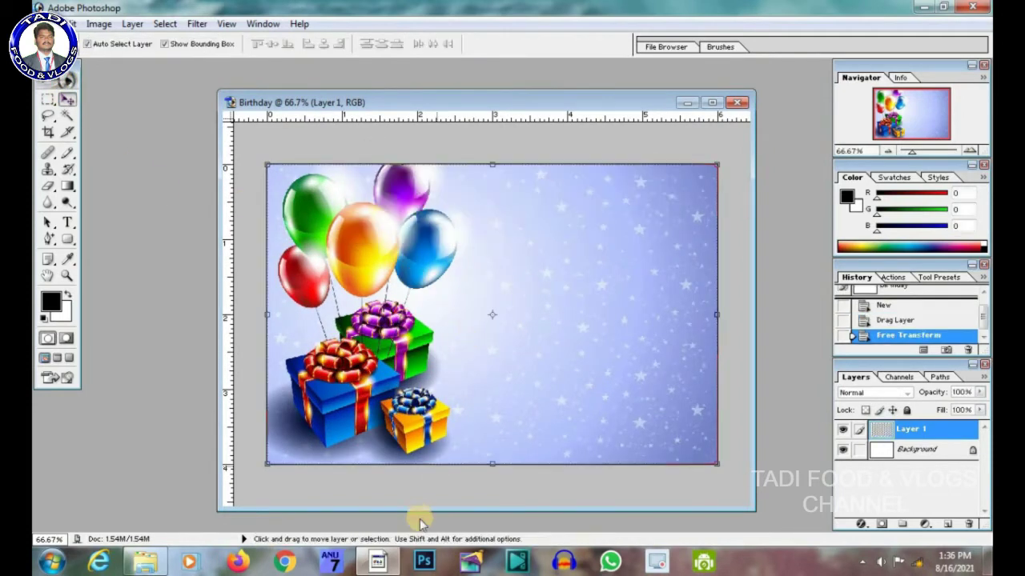
pyautogui.moveTo(145, 562)
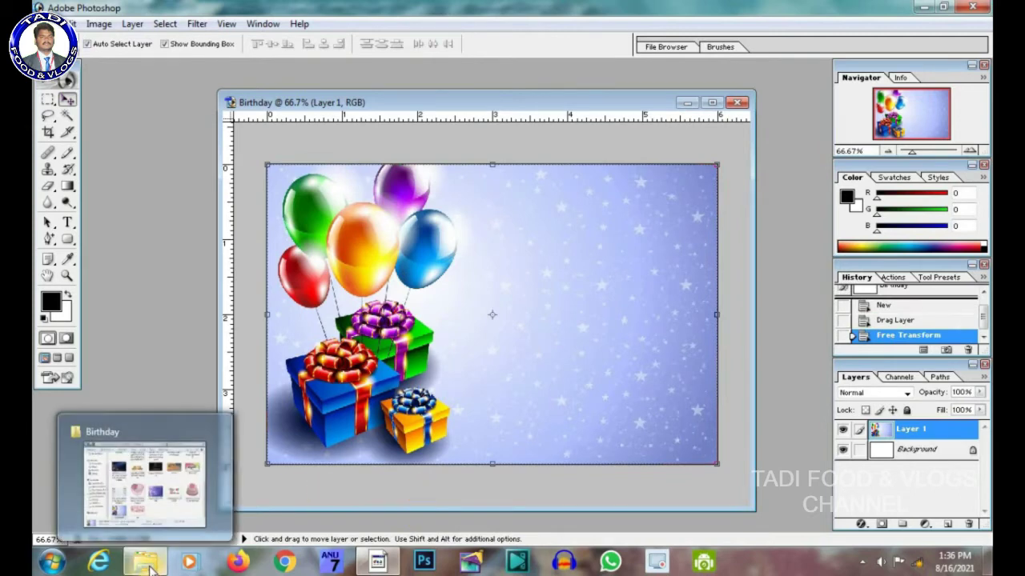
pyautogui.click(136, 473)
pyautogui.click(278, 385)
pyautogui.doubleClick(751, 226)
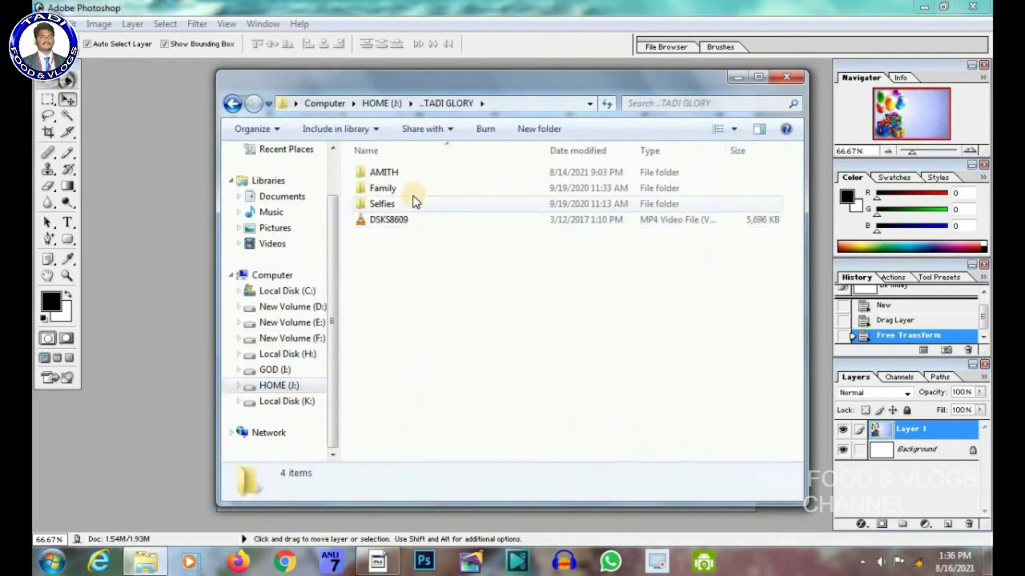
pyautogui.doubleClick(403, 172)
pyautogui.doubleClick(436, 211)
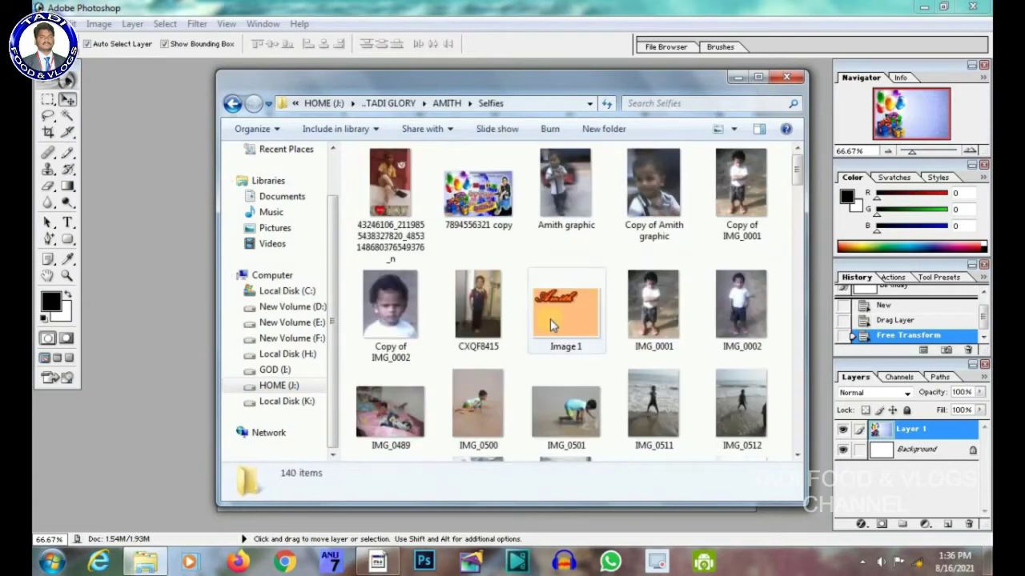
# - Drag two boy cut-out PNG photos from Selfies into Photoshop
pyautogui.scroll(-5, 550, 319)
pyautogui.scroll(-5, 550, 318)
pyautogui.scroll(-5, 550, 320)
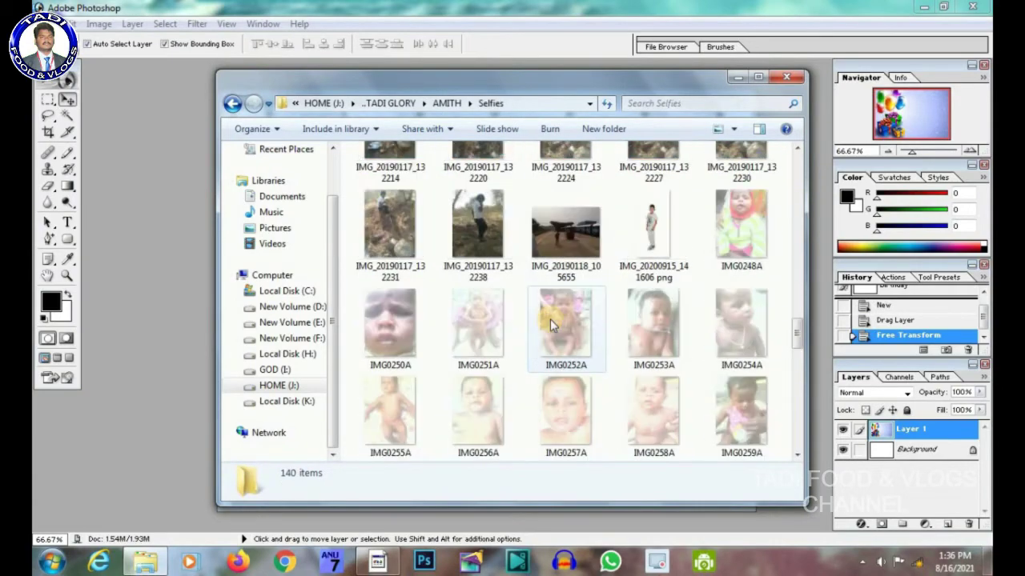
pyautogui.scroll(-5, 550, 320)
pyautogui.scroll(-5, 601, 304)
pyautogui.scroll(-5, 602, 304)
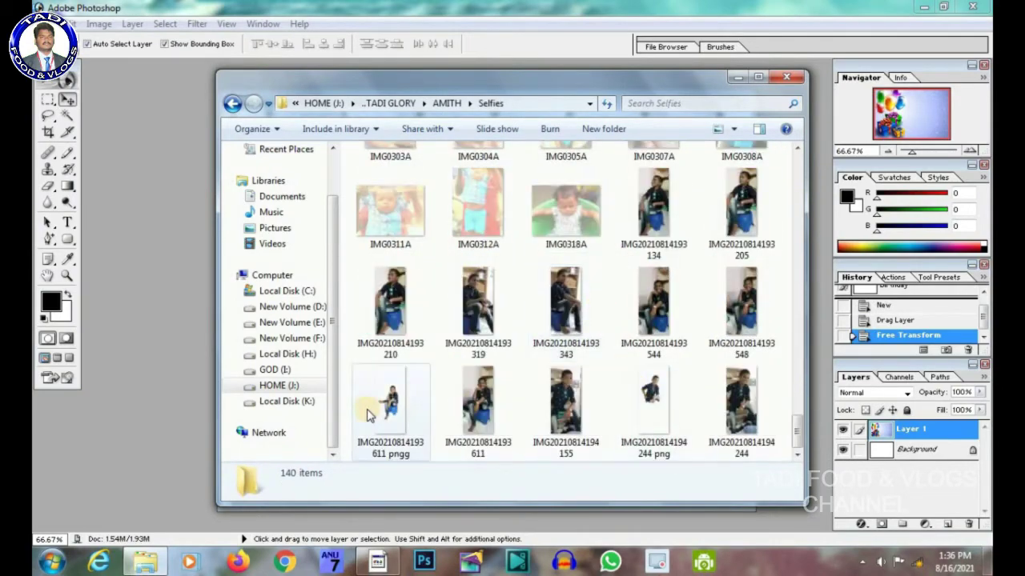
pyautogui.moveTo(368, 409); pyautogui.dragTo(222, 298)
pyautogui.click(146, 563)
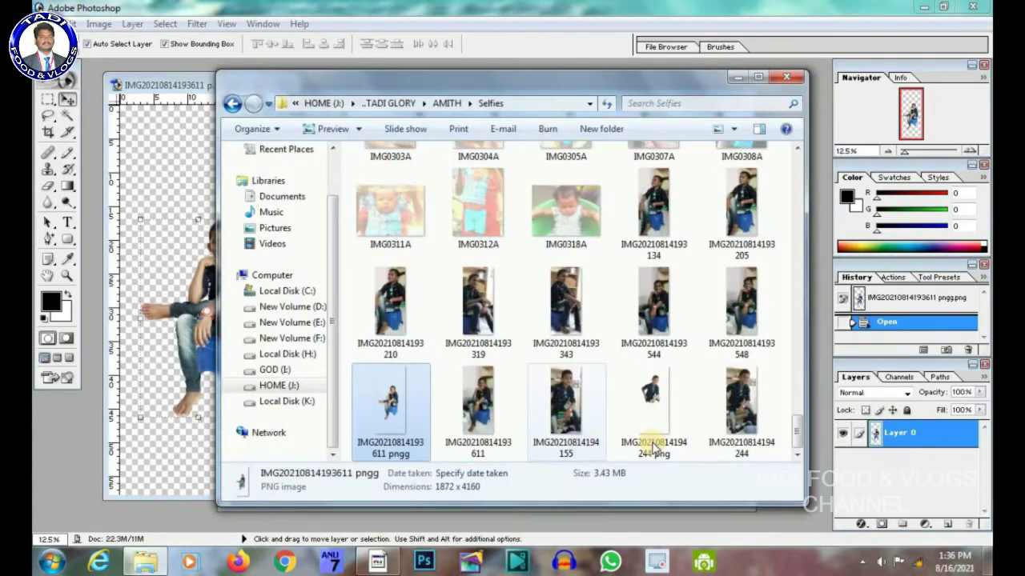
pyautogui.moveTo(653, 400); pyautogui.dragTo(257, 185)
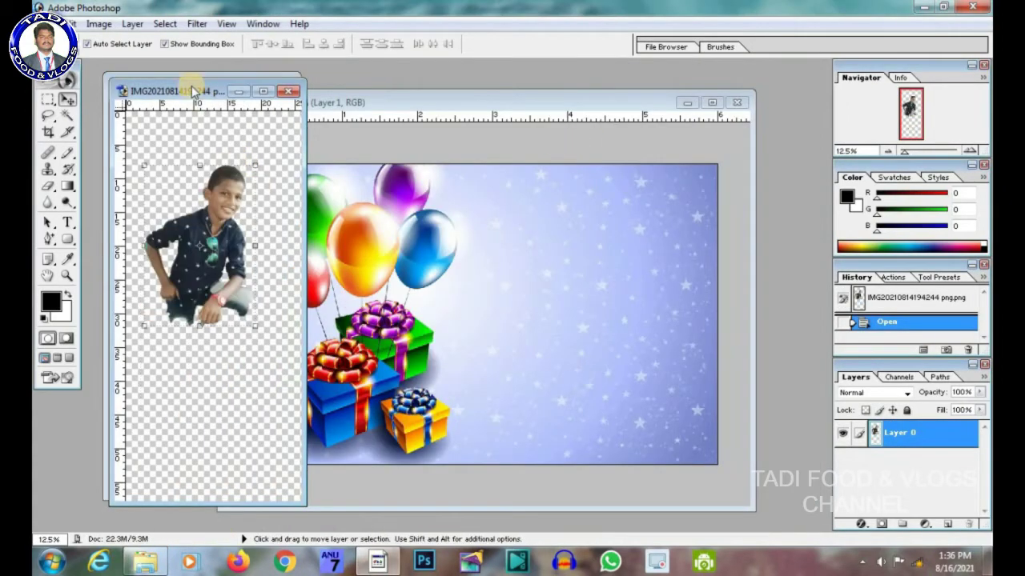
# - Copy the crouching boy photo into the Birthday card as a new layer
pyautogui.moveTo(366, 92); pyautogui.dragTo(701, 90)
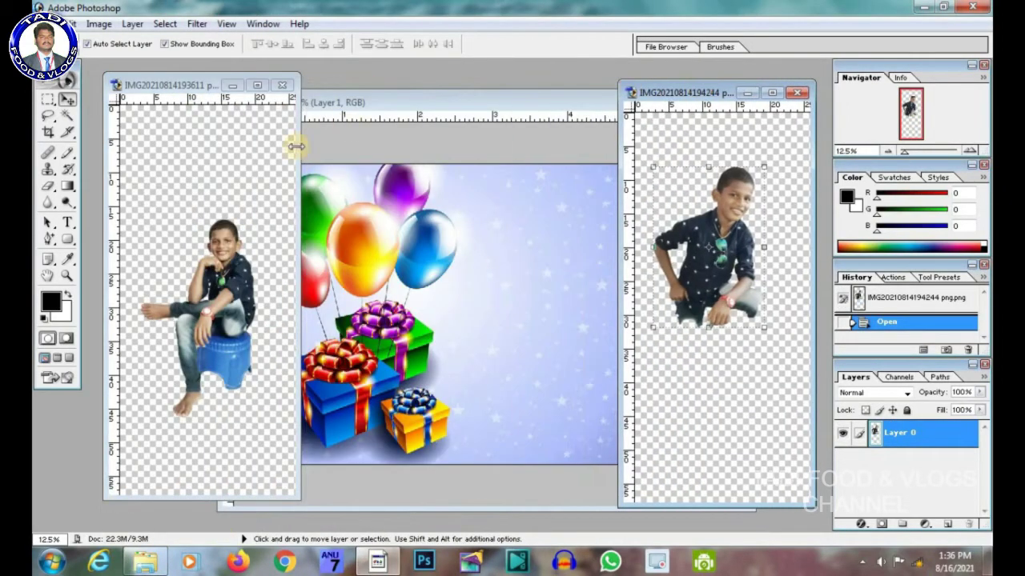
pyautogui.moveTo(720, 272); pyautogui.dragTo(553, 283)
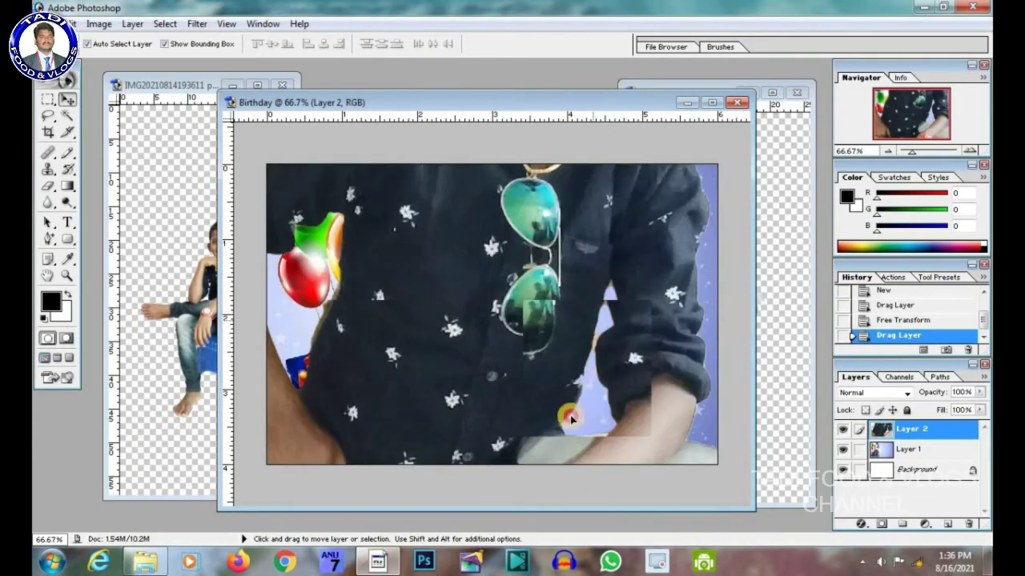
pyautogui.moveTo(570, 417)
pyautogui.mouseDown()
pyautogui.moveTo(590, 305)
pyautogui.moveTo(579, 221)
pyautogui.moveTo(606, 217)
pyautogui.moveTo(598, 250)
pyautogui.mouseUp()
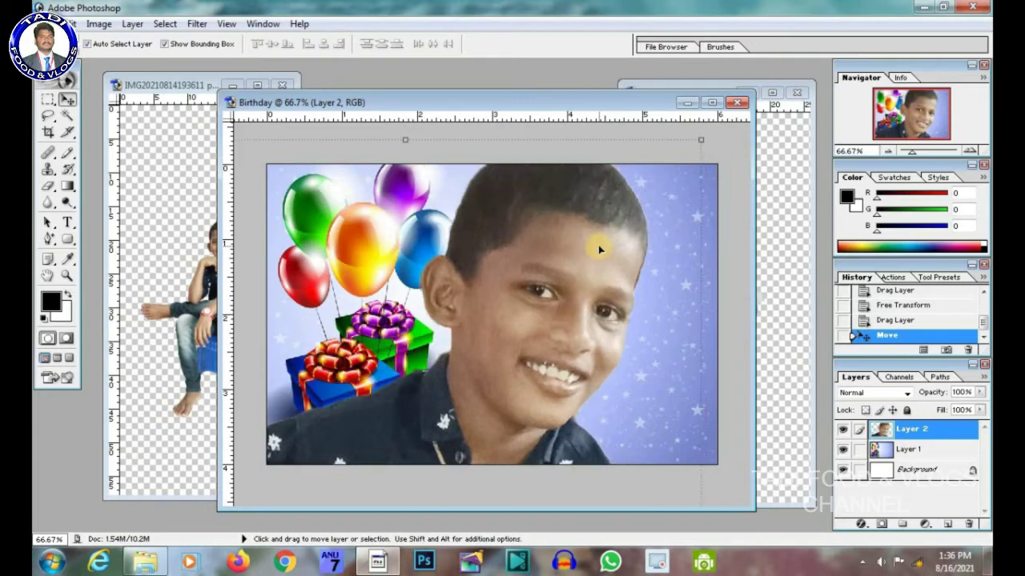
pyautogui.rightClick(911, 436)
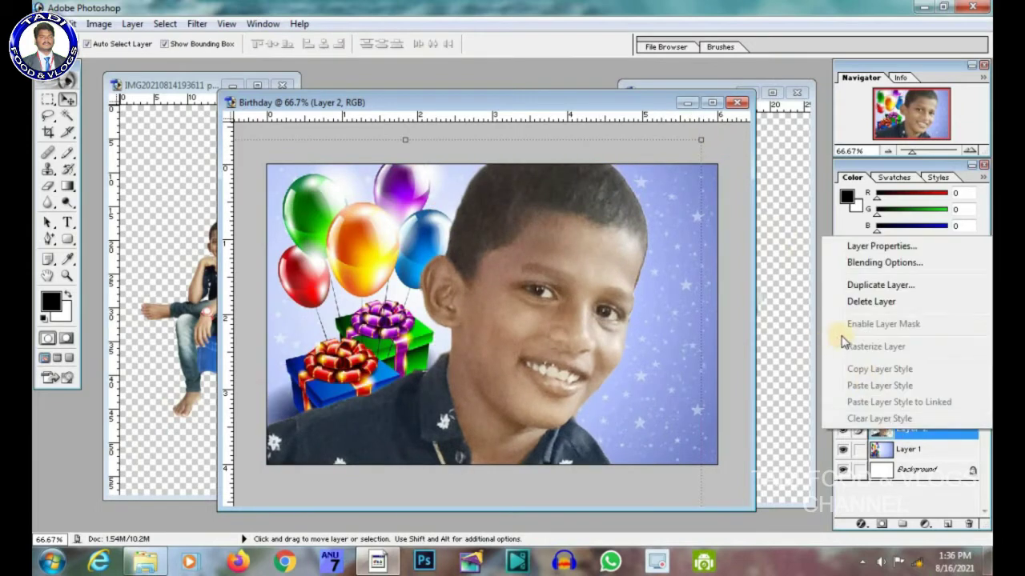
pyautogui.click(617, 256)
# - Scale the crouching boy down to about 41.7 percent
pyautogui.click(701, 142)
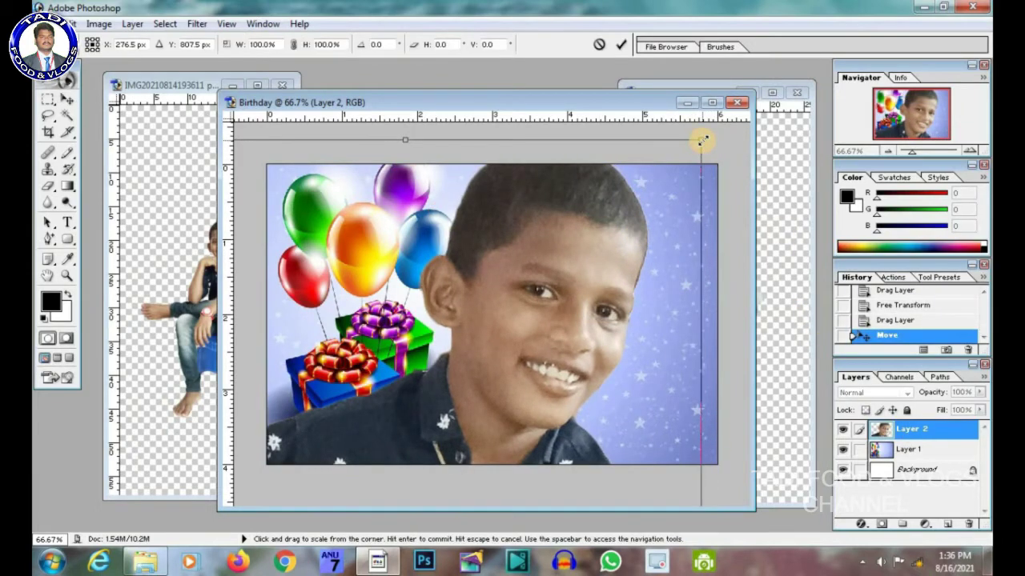
pyautogui.moveTo(701, 141); pyautogui.dragTo(593, 208)
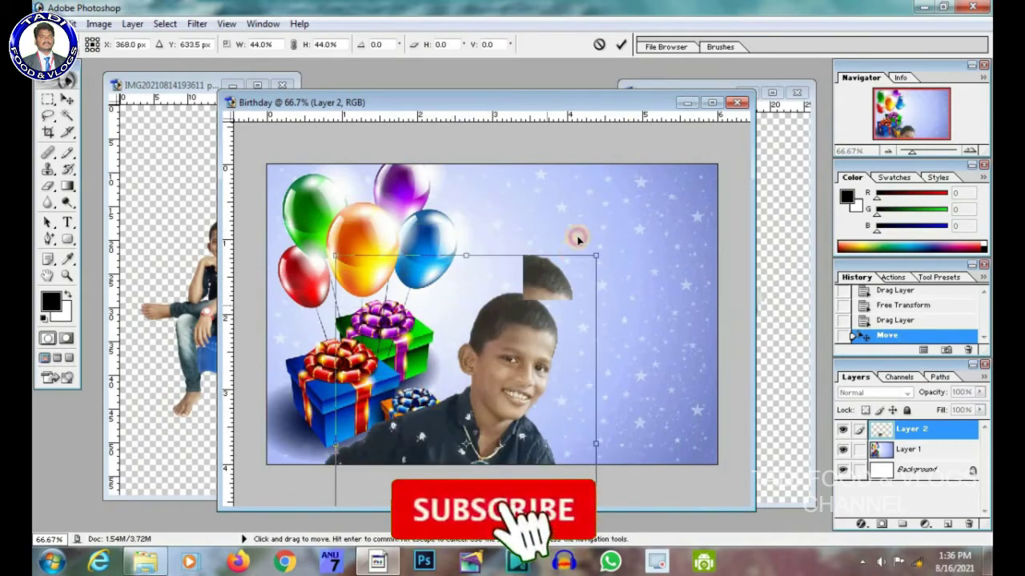
pyautogui.moveTo(640, 165); pyautogui.dragTo(645, 182)
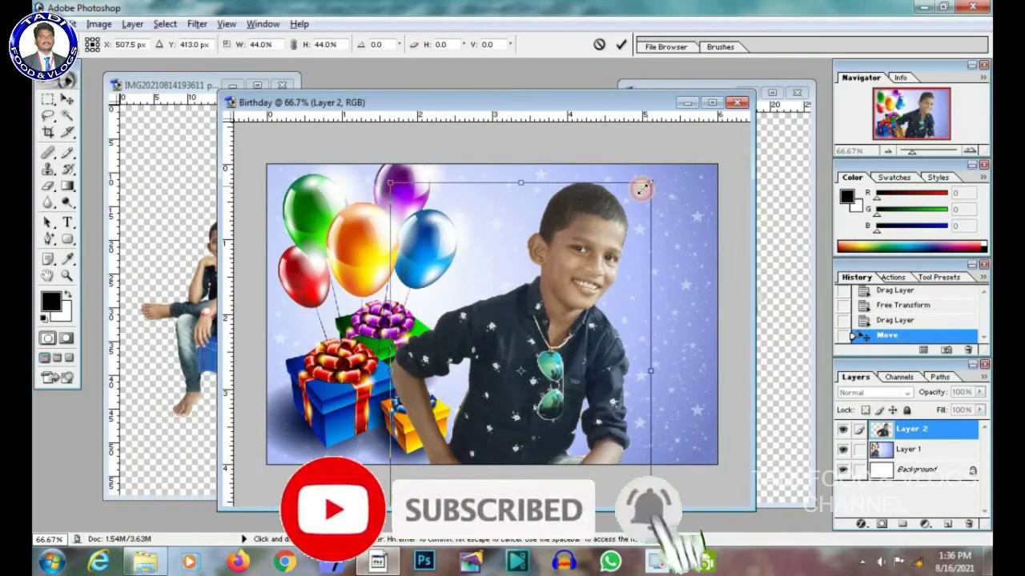
pyautogui.moveTo(557, 332)
pyautogui.mouseDown()
pyautogui.moveTo(569, 346)
pyautogui.moveTo(584, 317)
pyautogui.mouseUp()
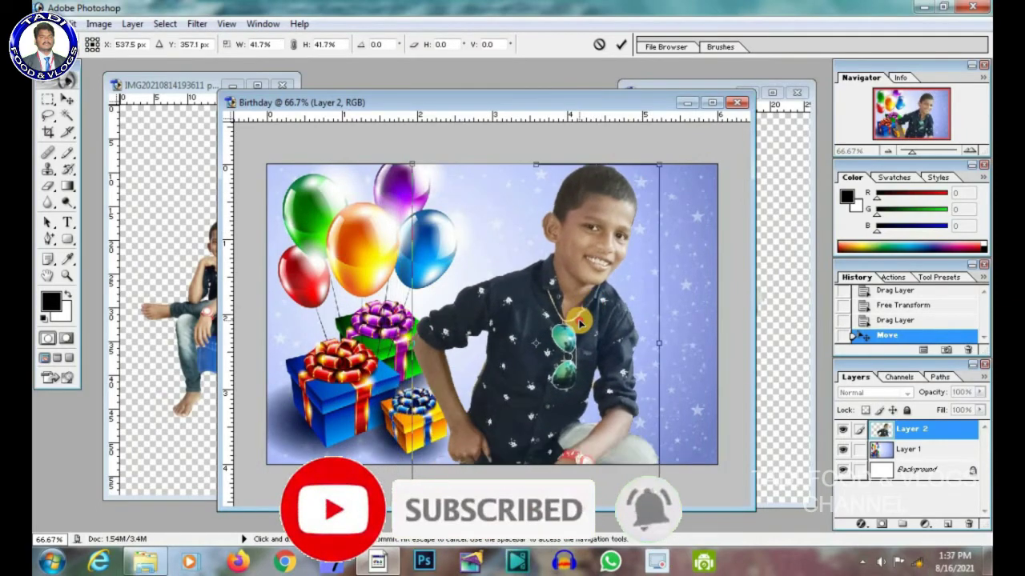
# - Flip the boy horizontally, place him at the right edge, commit, and close his source
pyautogui.rightClick(661, 346)
pyautogui.click(704, 316)
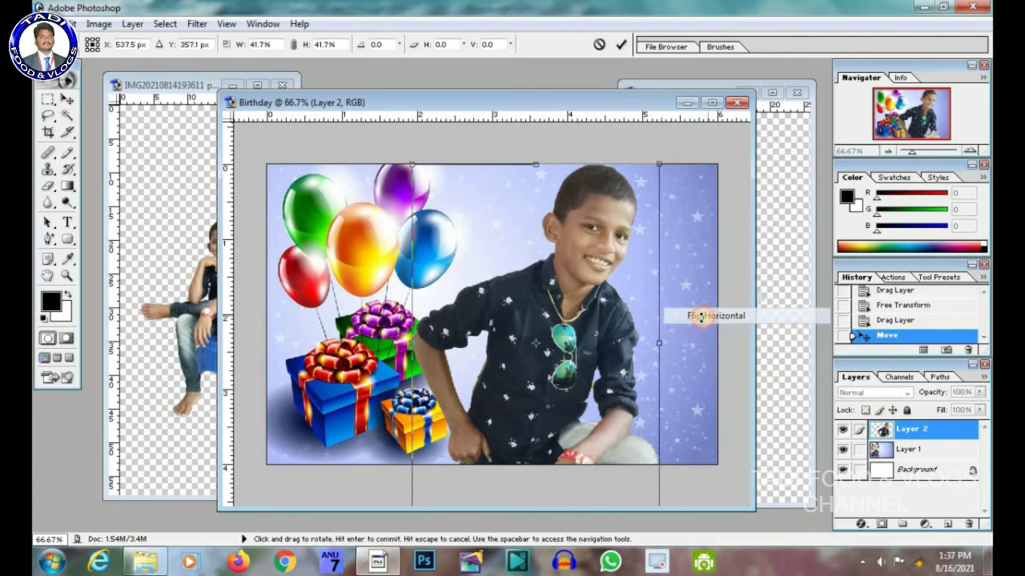
pyautogui.moveTo(569, 328); pyautogui.dragTo(614, 325)
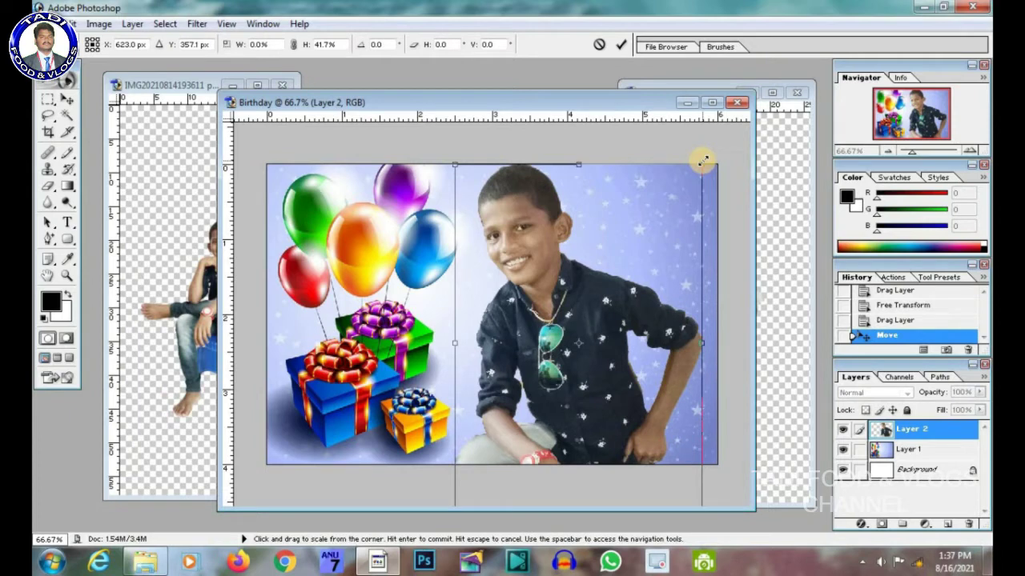
pyautogui.moveTo(702, 161); pyautogui.dragTo(685, 178)
pyautogui.moveTo(599, 347); pyautogui.dragTo(589, 342)
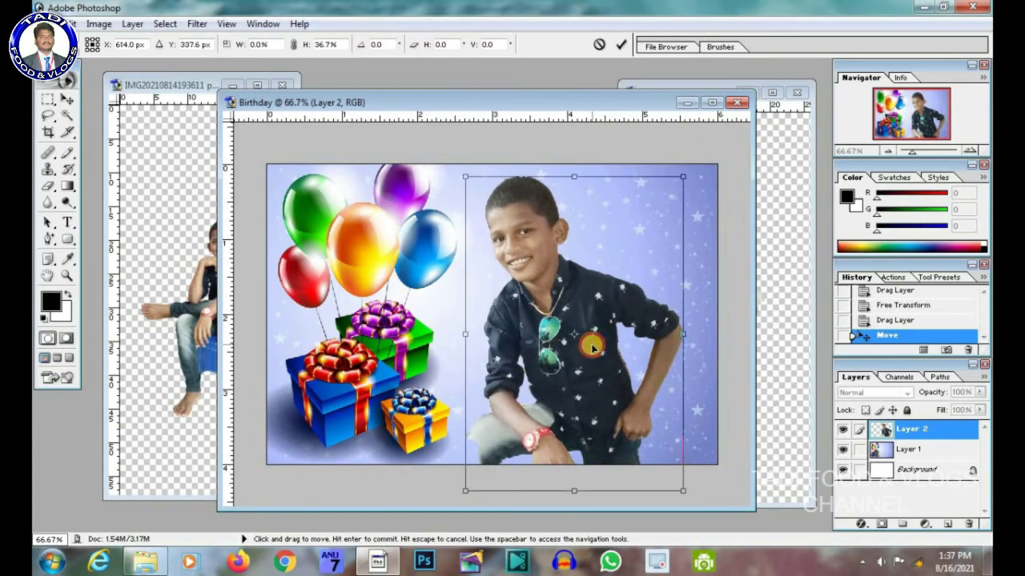
pyautogui.click(68, 100)
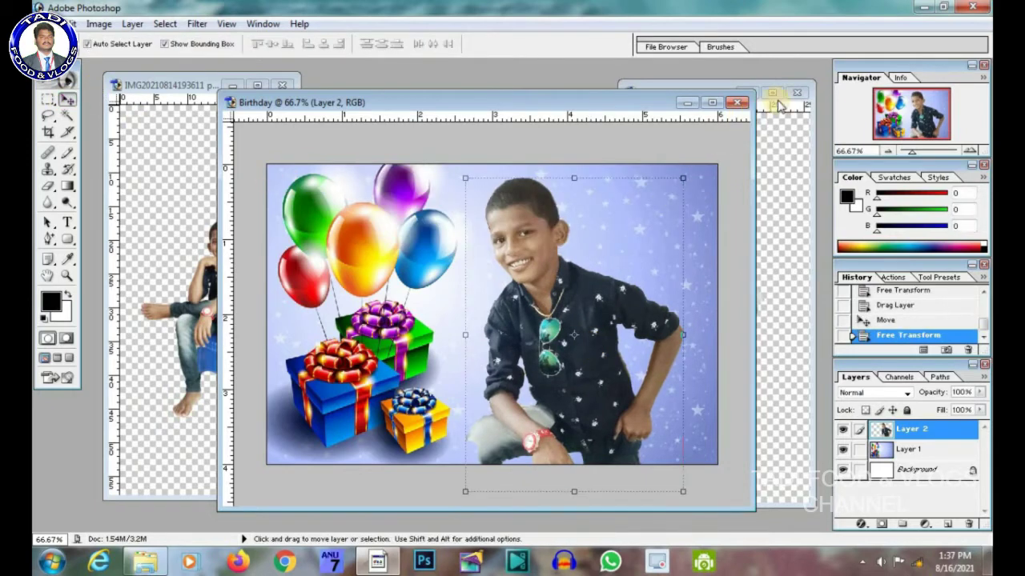
pyautogui.click(796, 94)
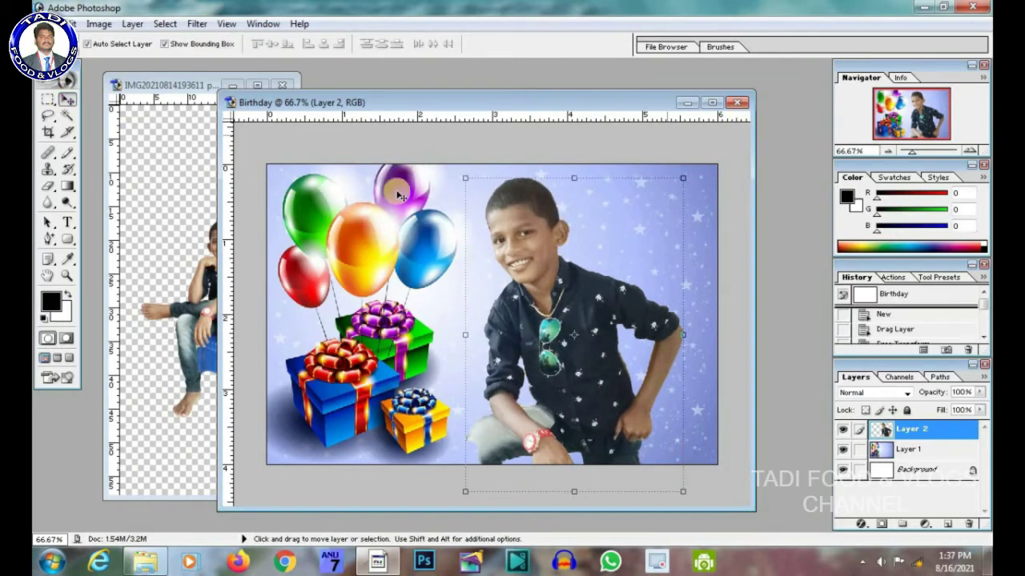
# - Erase stray background near the boy's knee and set Layer 2 to Color Burn
pyautogui.click(47, 186)
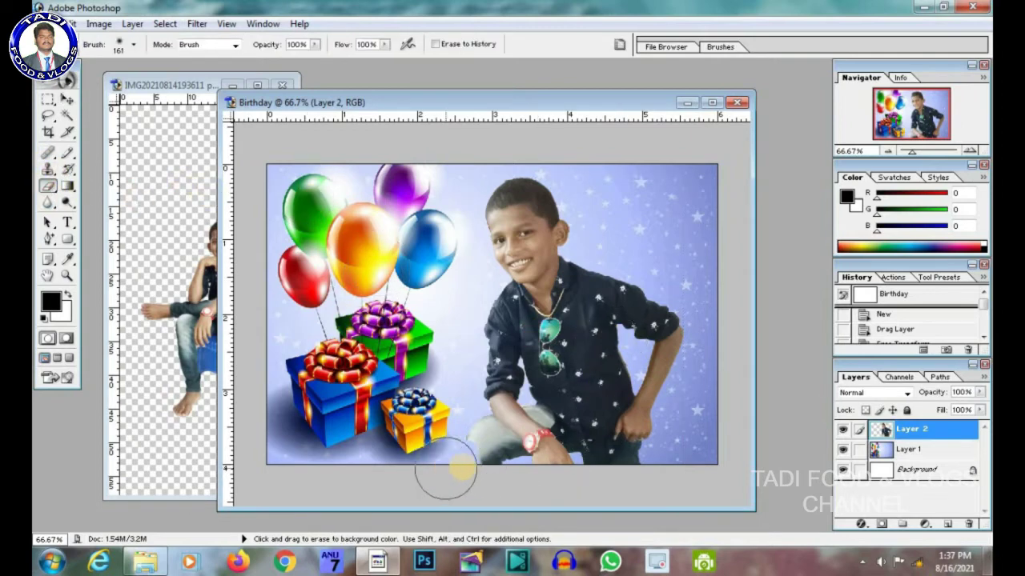
pyautogui.moveTo(448, 464)
pyautogui.mouseDown()
pyautogui.moveTo(479, 467)
pyautogui.moveTo(469, 475)
pyautogui.moveTo(485, 480)
pyautogui.mouseUp()
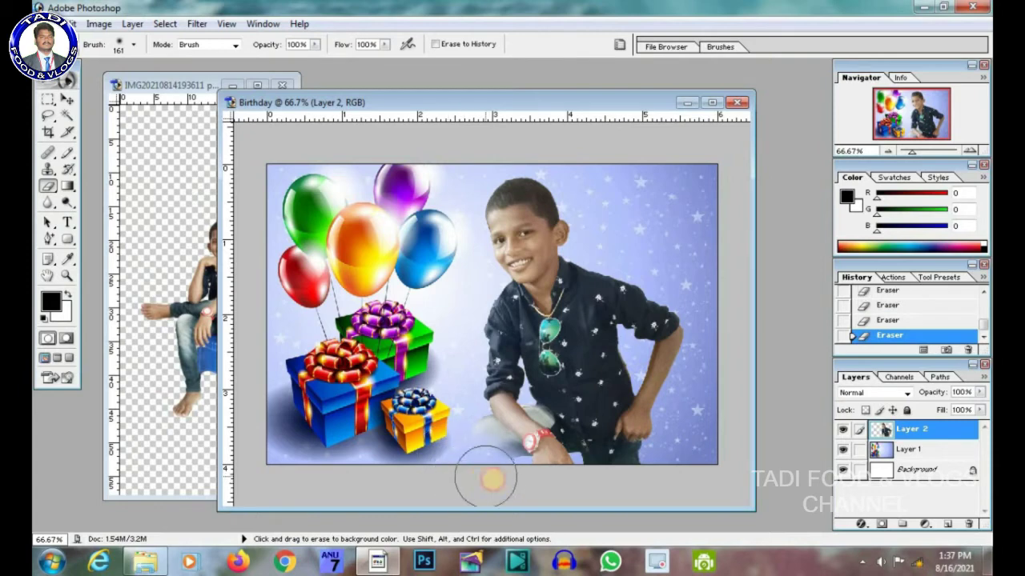
pyautogui.click(68, 99)
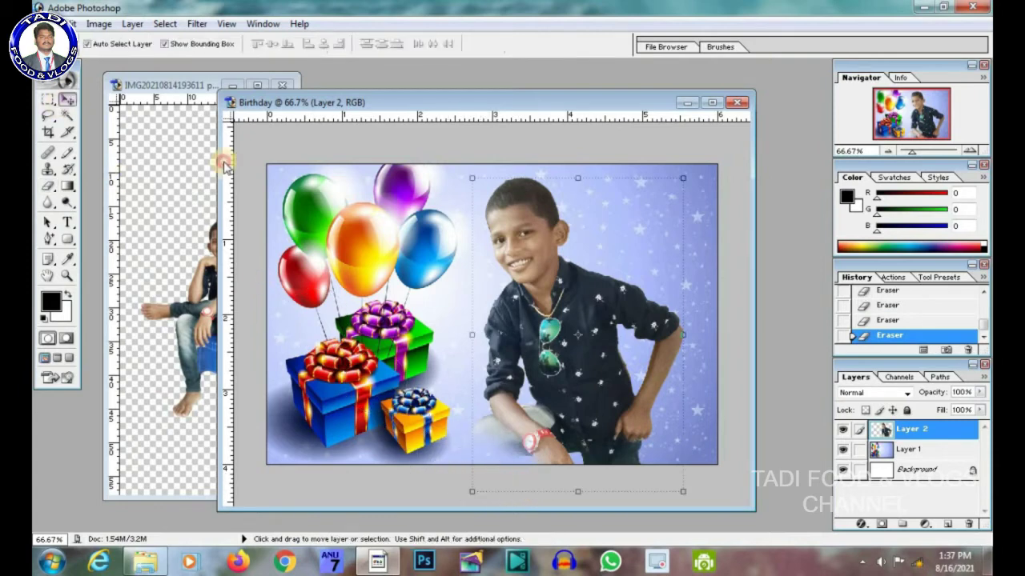
pyautogui.click(858, 394)
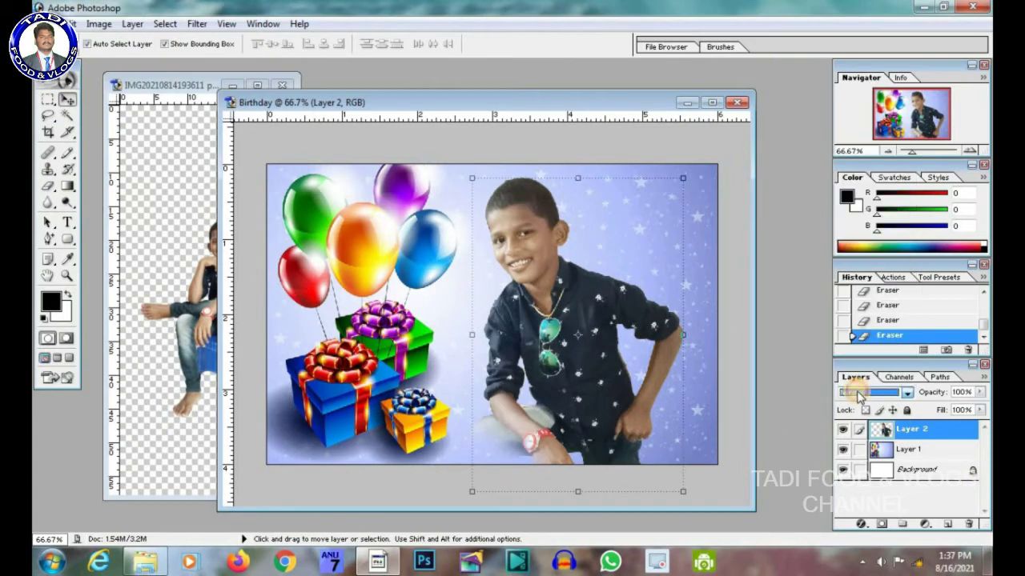
pyautogui.scroll(-2, 858, 394)
pyautogui.scroll(-1, 858, 394)
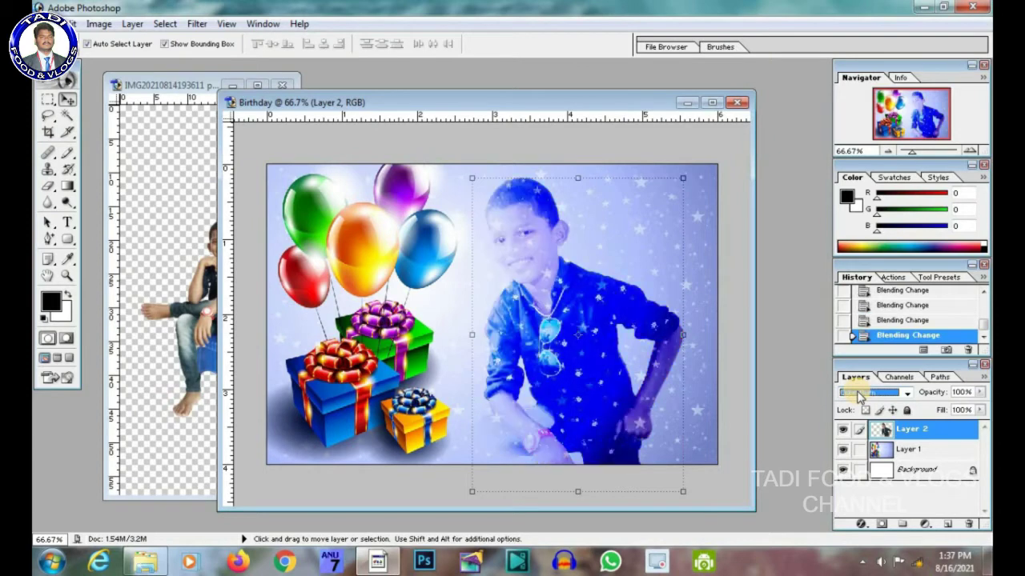
pyautogui.moveTo(574, 357)
pyautogui.mouseDown()
pyautogui.moveTo(528, 344)
pyautogui.moveTo(577, 358)
pyautogui.mouseUp()
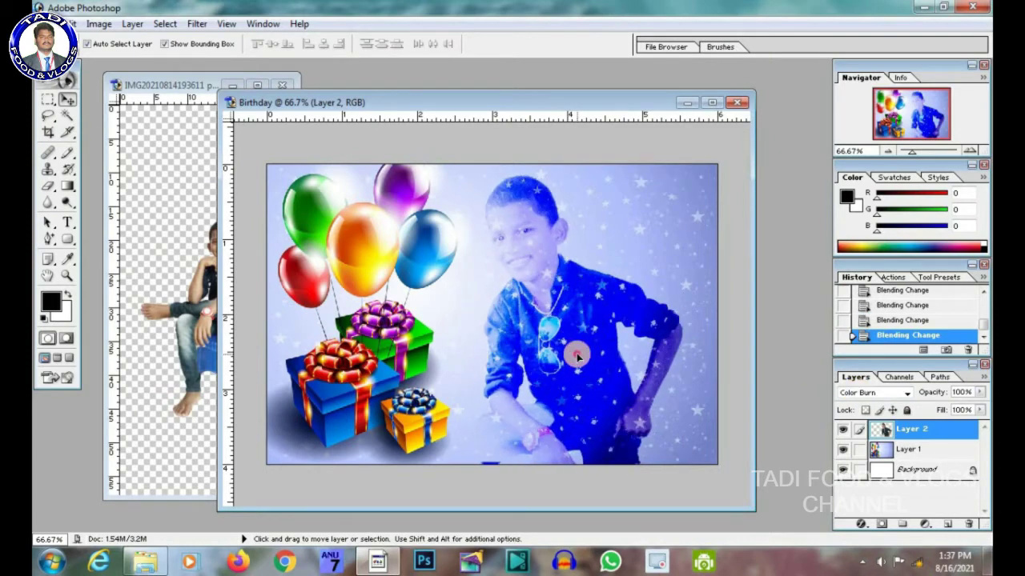
pyautogui.click(204, 216)
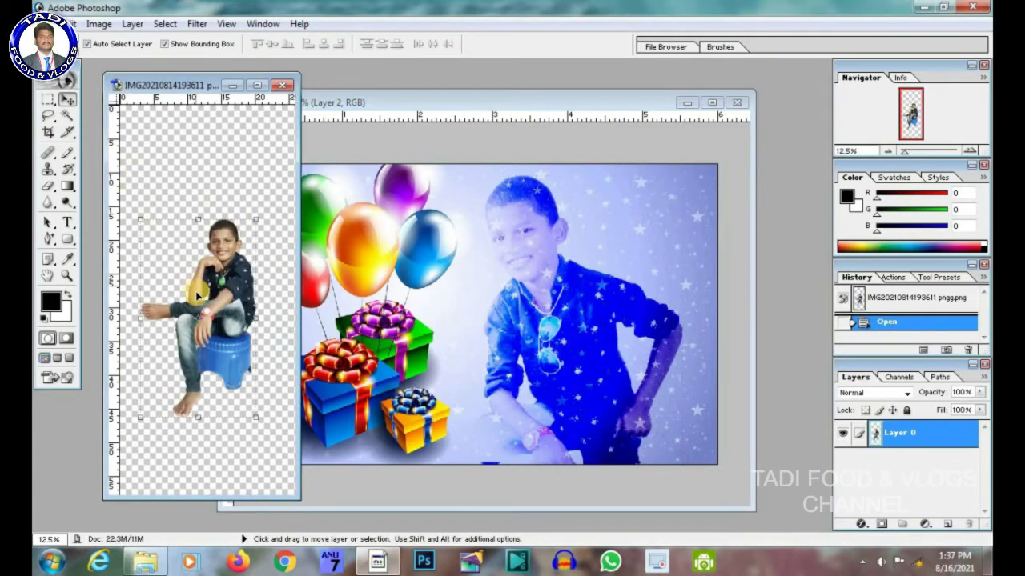
# - Copy the seated boy photo into the card and shrink it to about 29% on the right
pyautogui.moveTo(196, 292); pyautogui.dragTo(594, 298)
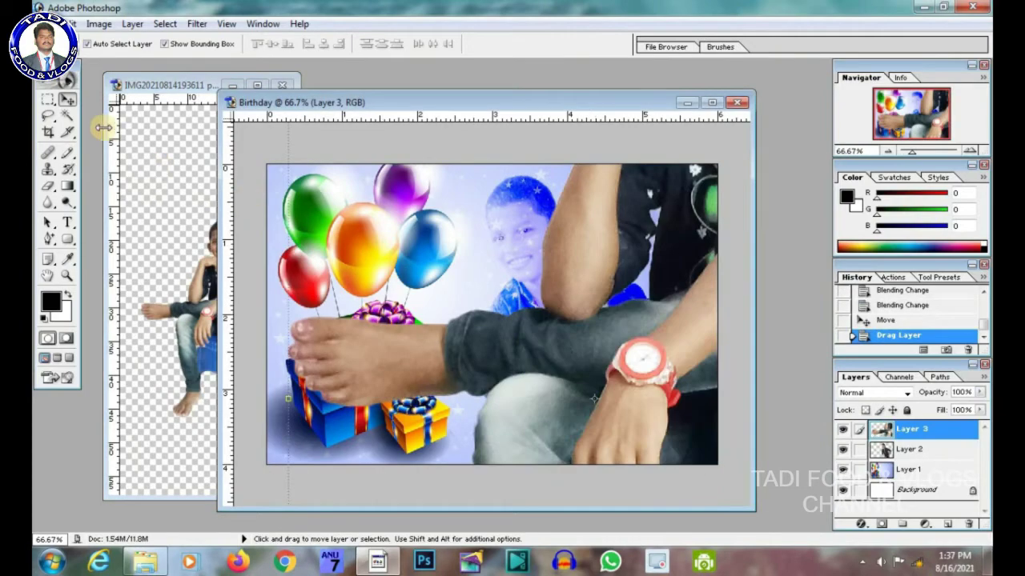
pyautogui.moveTo(911, 151); pyautogui.dragTo(900, 151)
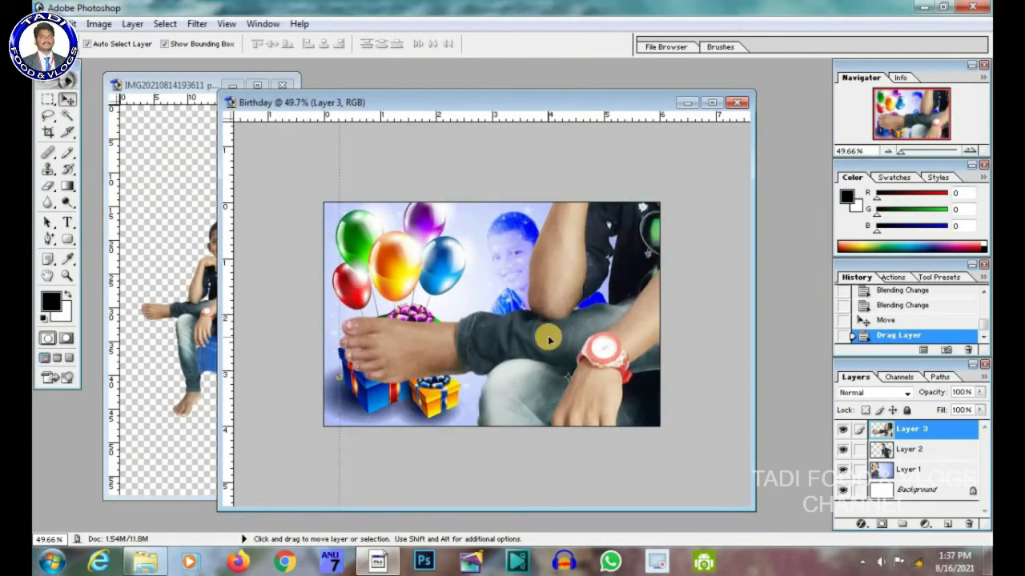
pyautogui.hotkey('ctrl', '-')
pyautogui.click(644, 147)
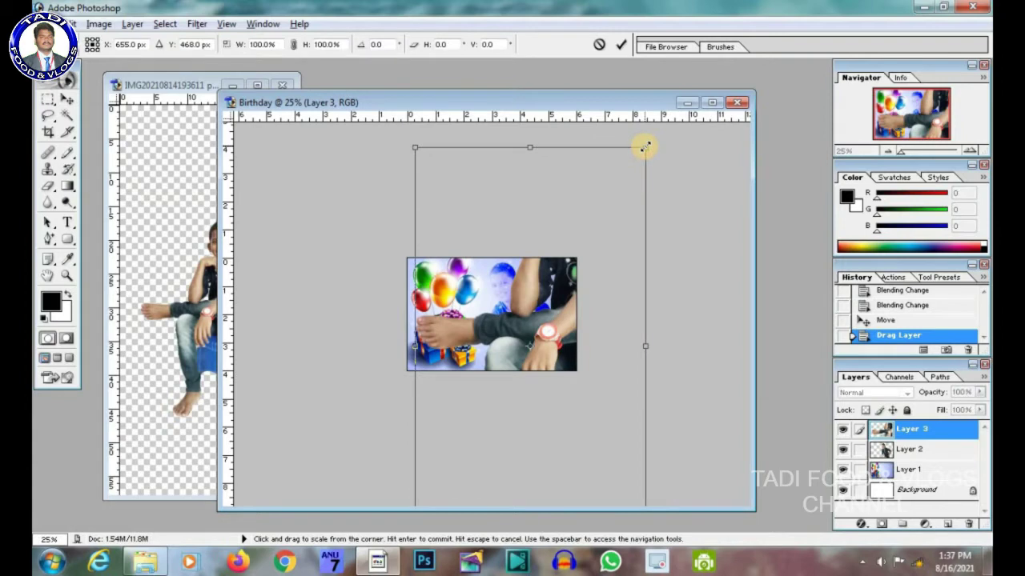
pyautogui.moveTo(645, 147); pyautogui.dragTo(562, 289)
pyautogui.moveTo(530, 348); pyautogui.dragTo(544, 316)
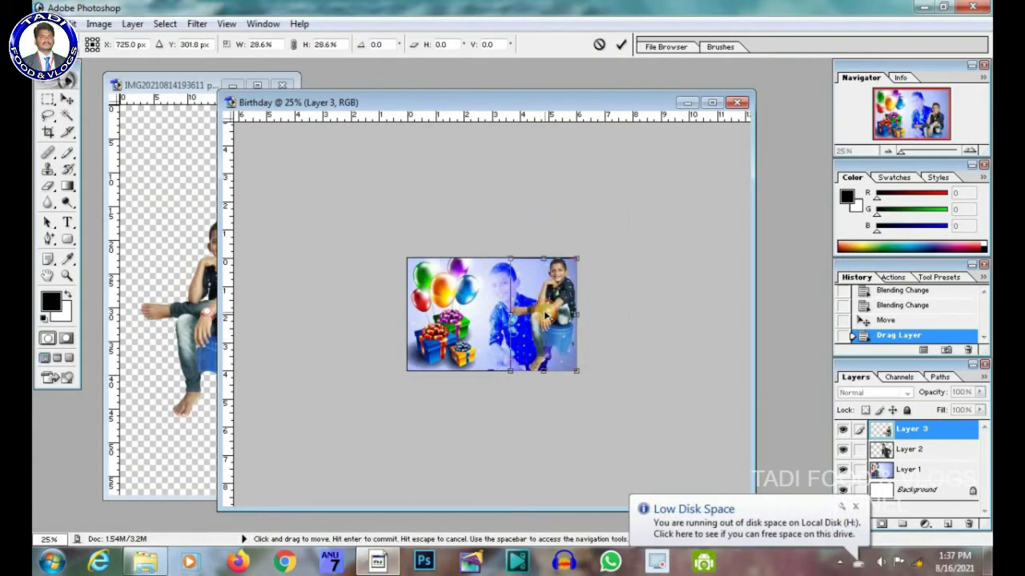
# - Fine-tune the seated boy to 26.2%, nudge him into place, and apply the transform
pyautogui.hotkey('ctrl', '+')
pyautogui.hotkey('ctrl', '+')
pyautogui.hotkey('ctrl', '+')
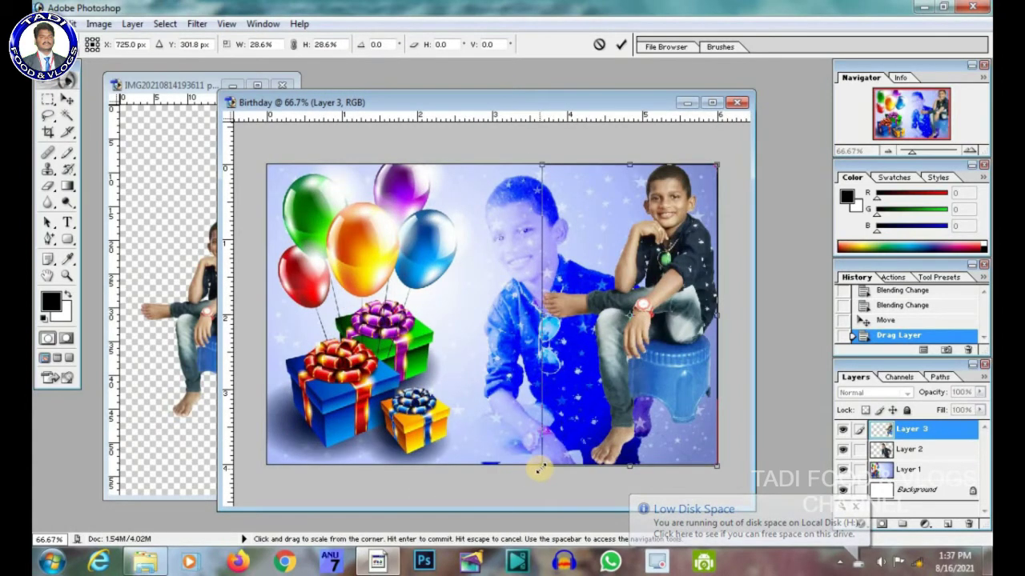
pyautogui.moveTo(541, 470); pyautogui.dragTo(550, 456)
pyautogui.moveTo(672, 352); pyautogui.dragTo(667, 375)
pyautogui.click(68, 97)
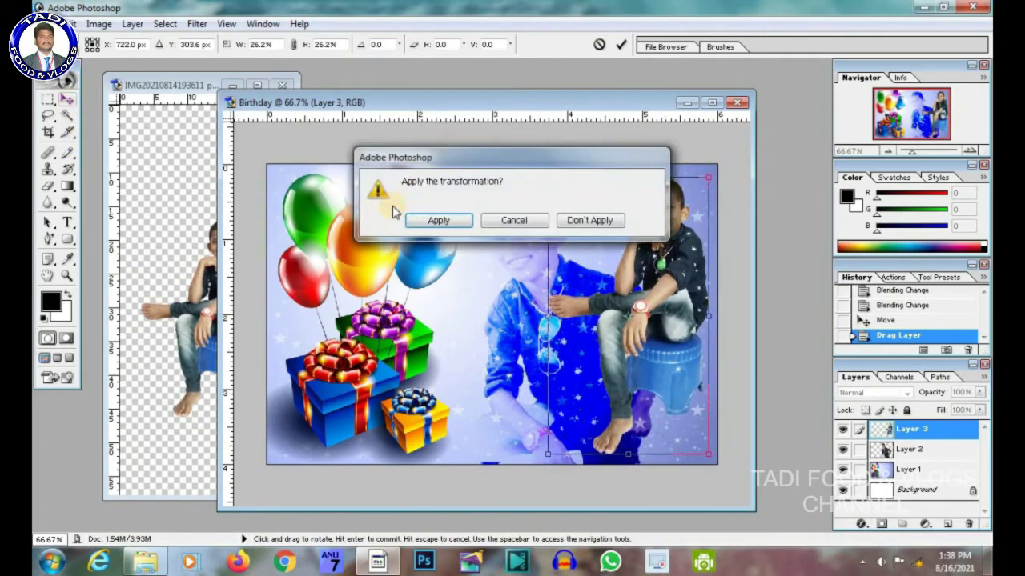
pyautogui.click(422, 224)
pyautogui.click(907, 411)
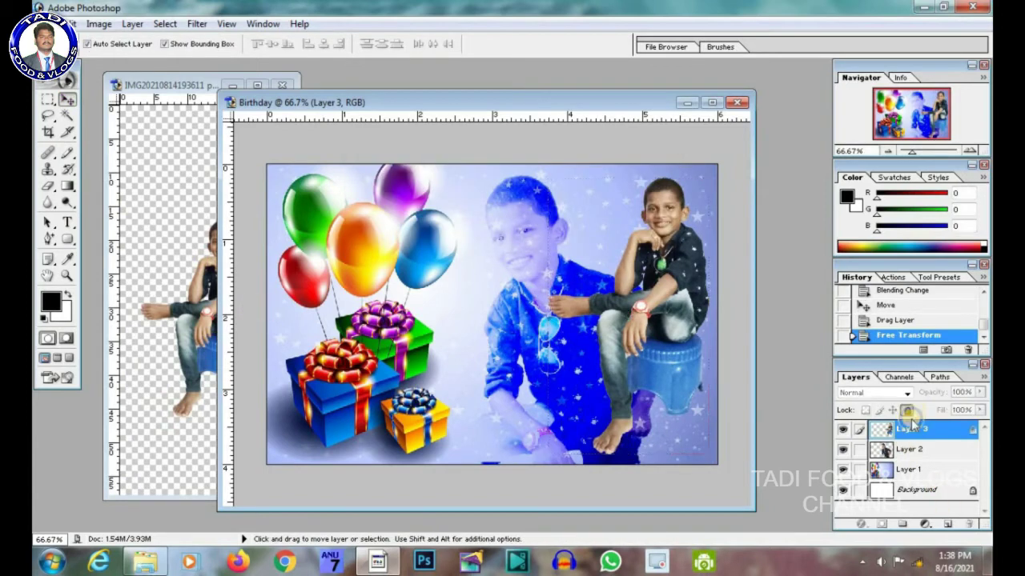
pyautogui.click(907, 410)
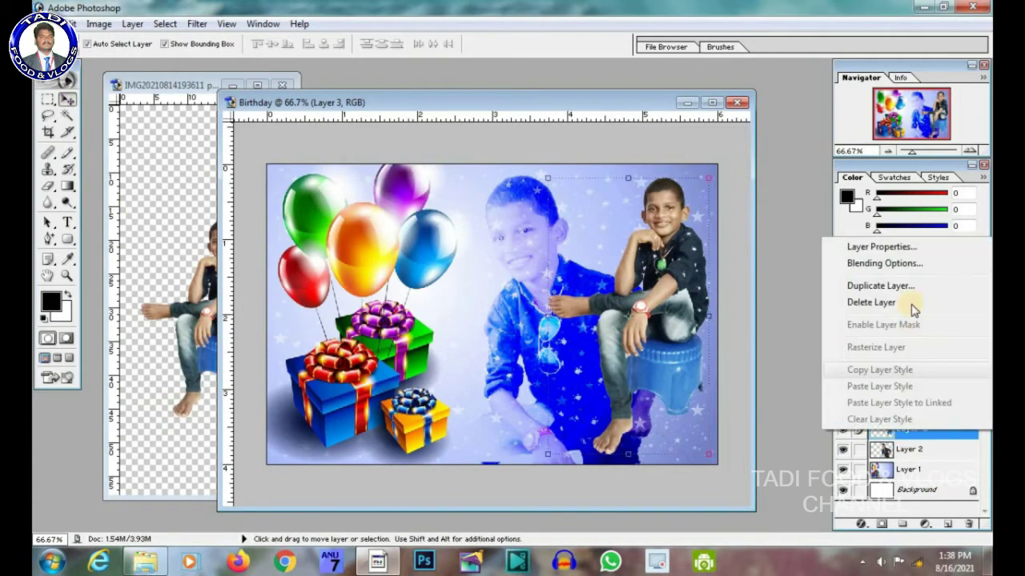
# - Via Layer 3's Blending Options, add a white Normal Outer Glow at 100% opacity, 18 px
pyautogui.rightClick(905, 429)
pyautogui.click(897, 264)
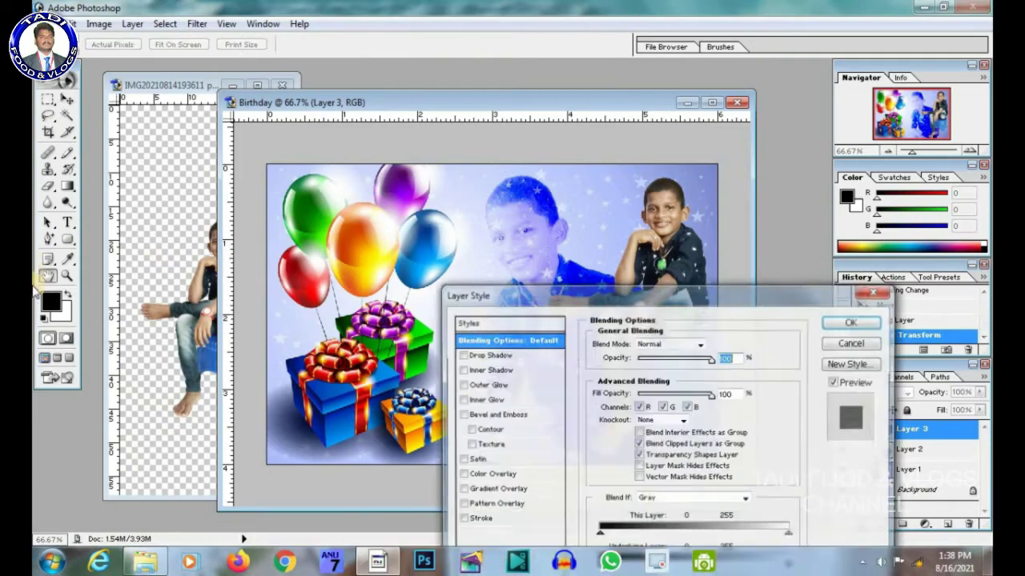
pyautogui.moveTo(507, 297)
pyautogui.mouseDown()
pyautogui.moveTo(308, 292)
pyautogui.moveTo(149, 233)
pyautogui.mouseUp()
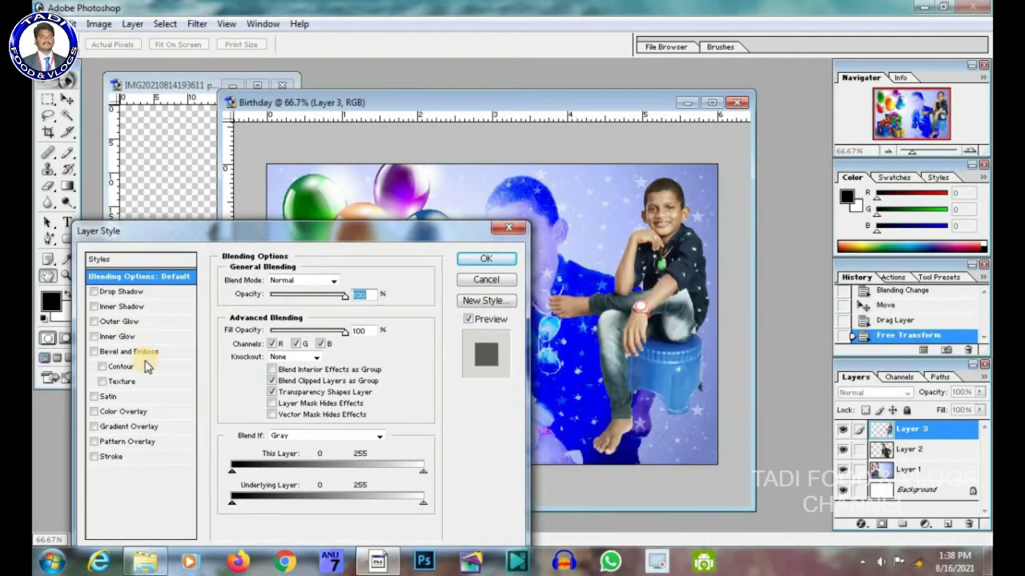
pyautogui.click(112, 324)
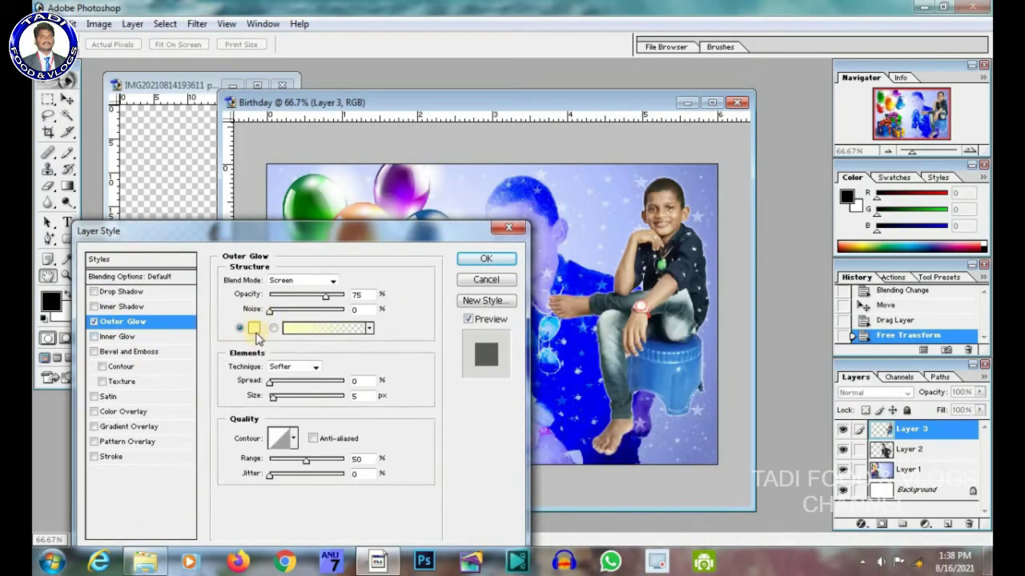
pyautogui.click(256, 332)
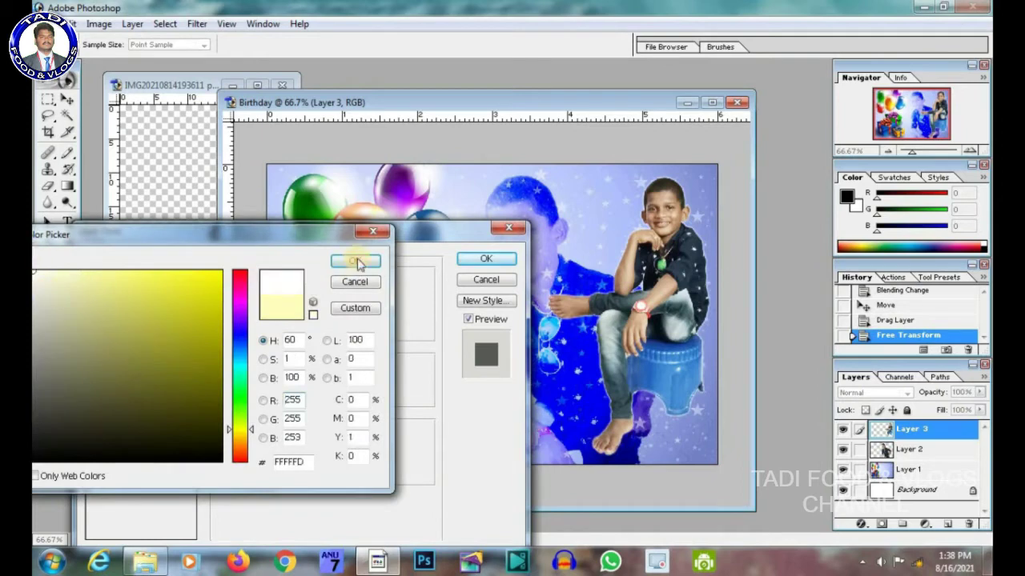
pyautogui.click(358, 262)
pyautogui.click(295, 281)
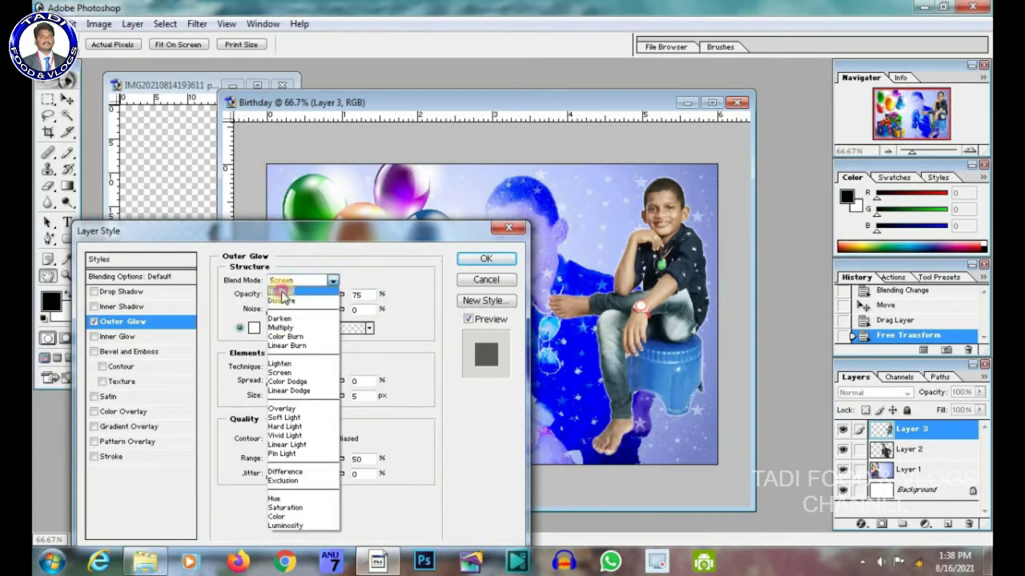
pyautogui.click(280, 290)
pyautogui.moveTo(327, 298); pyautogui.dragTo(350, 292)
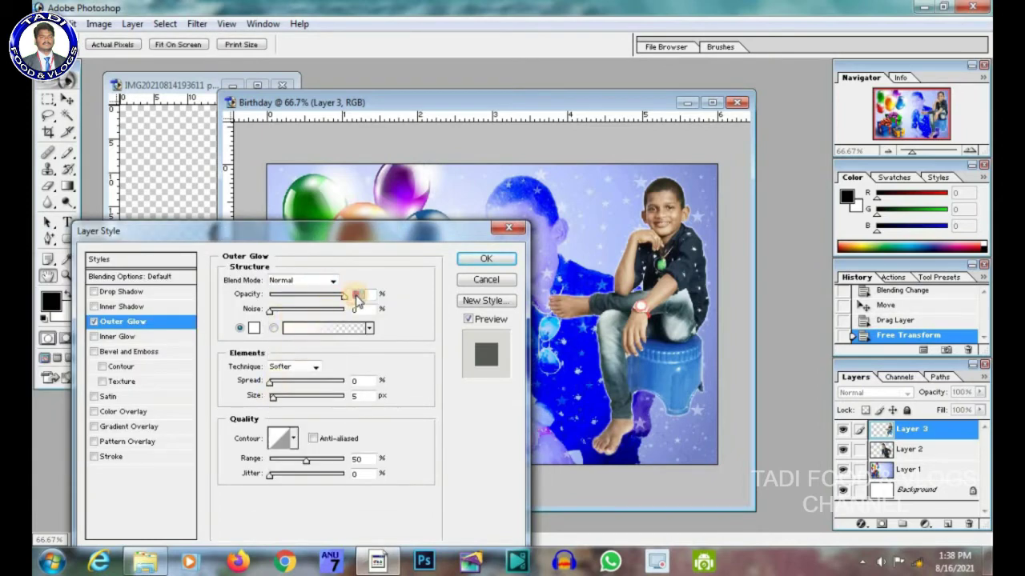
pyautogui.moveTo(274, 403); pyautogui.dragTo(282, 405)
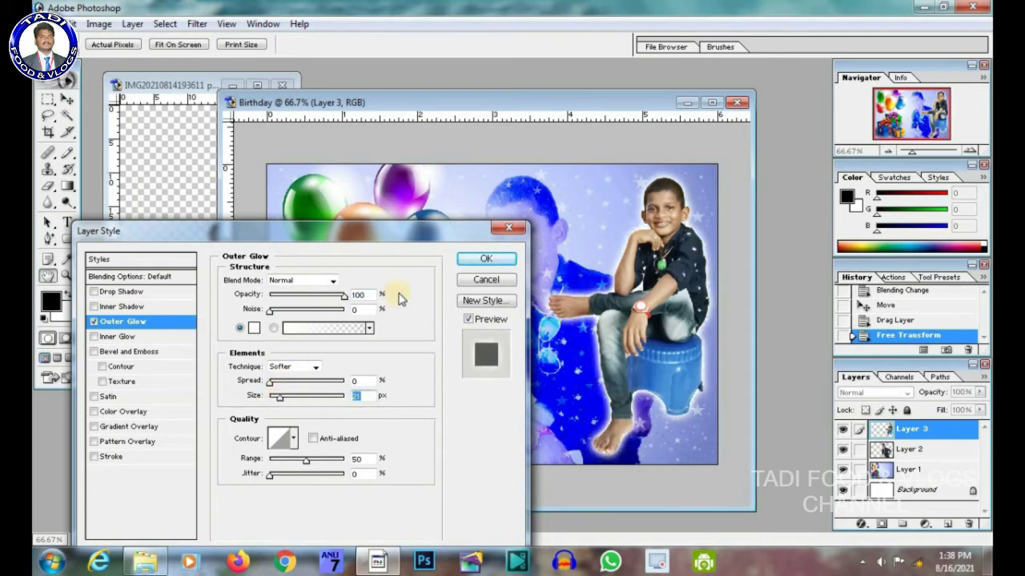
pyautogui.click(474, 261)
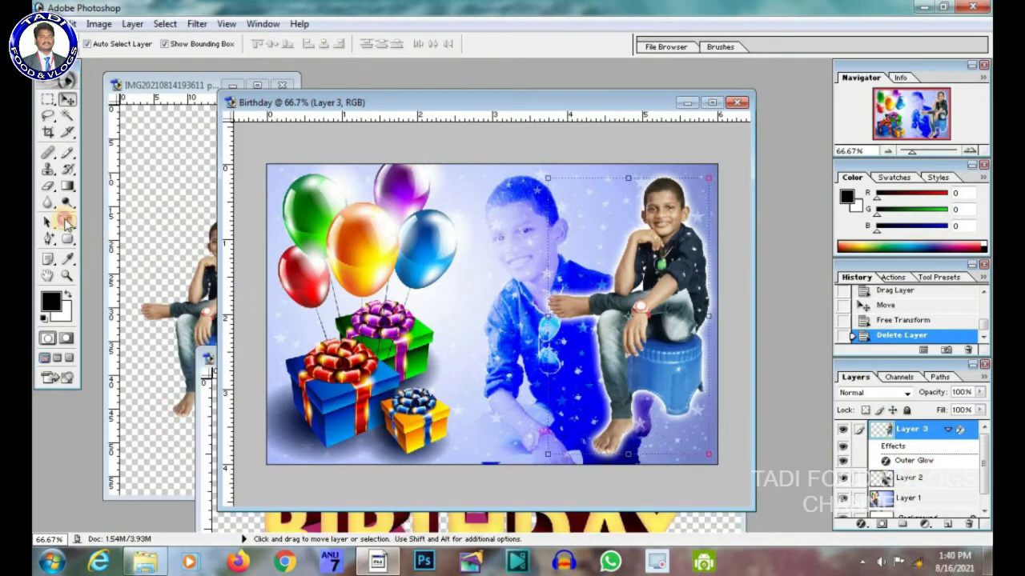
# - Type HAPPY near the balloons in the Rockwell font
pyautogui.click(192, 45)
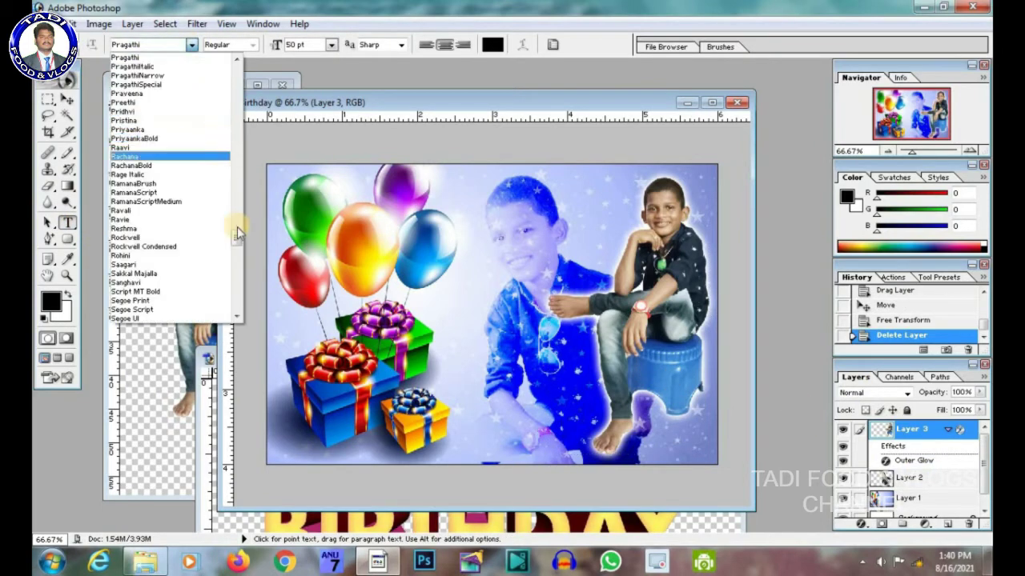
pyautogui.click(167, 237)
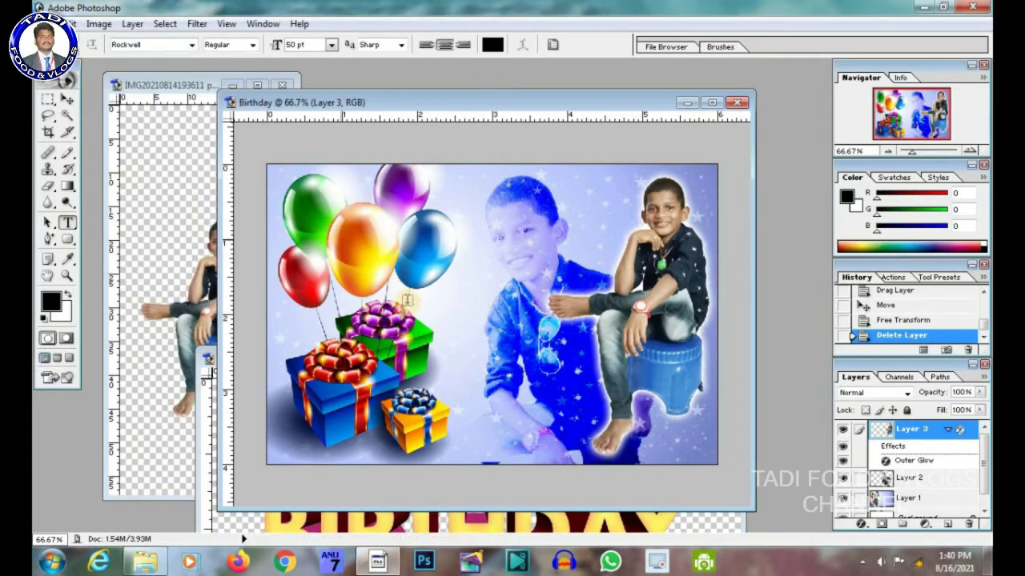
pyautogui.click(473, 268)
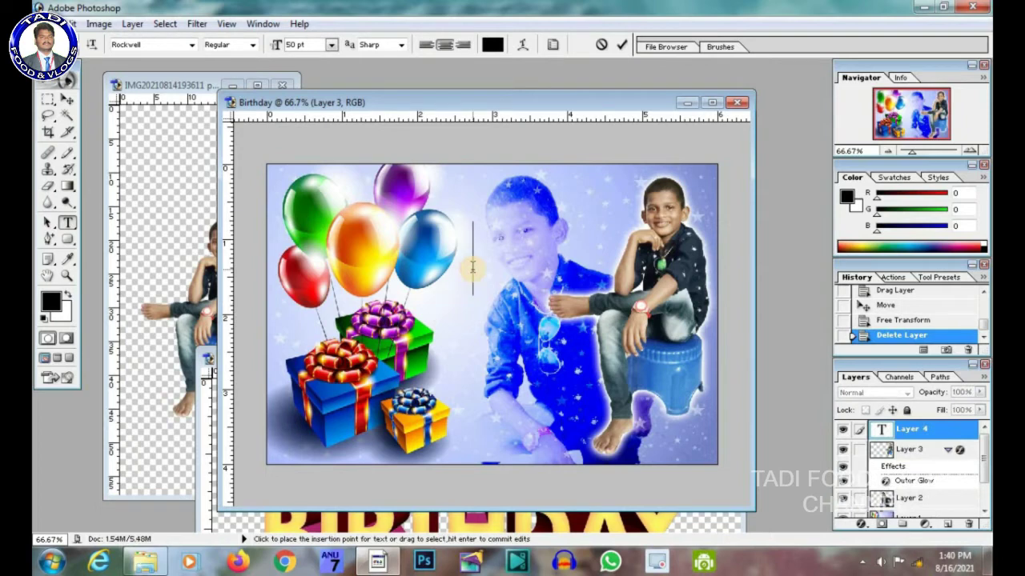
pyautogui.write('ha')
pyautogui.press('BackSpace')
pyautogui.write('HAPP')
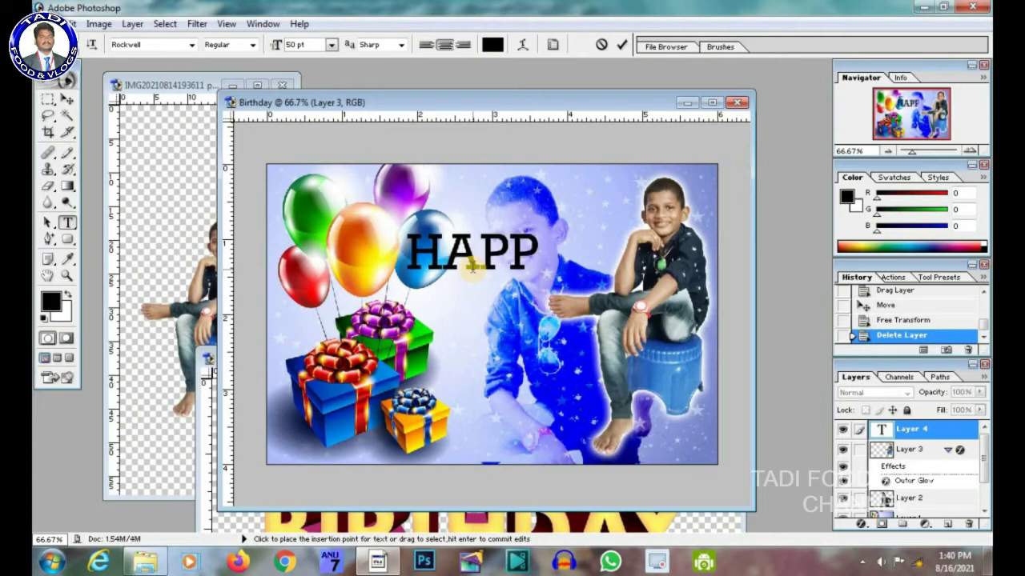
pyautogui.write('Y')
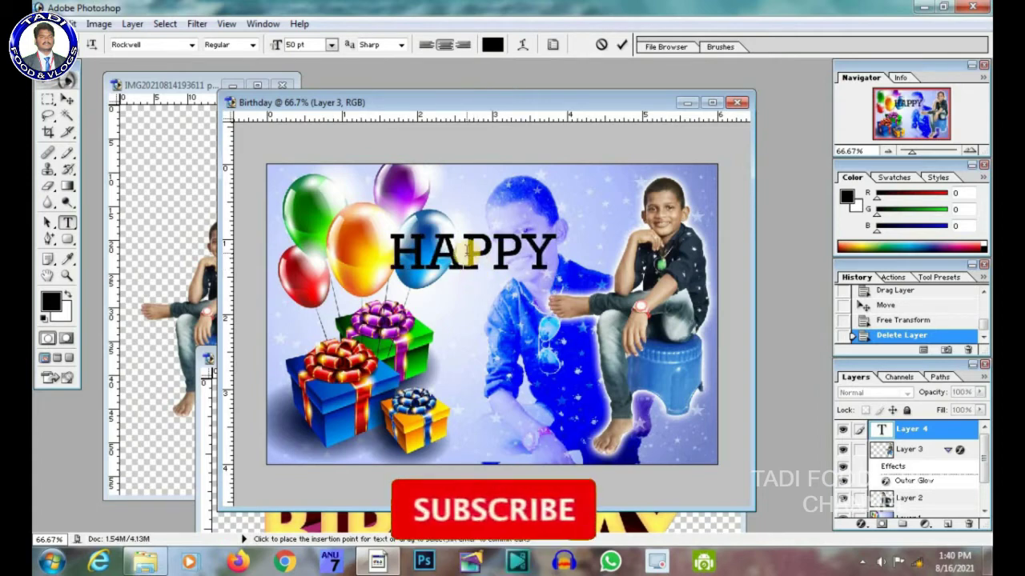
# - Cycle HAPPY through fonts in the Character panel and settle on black 50 pt Bauhaus 93
pyautogui.doubleClick(470, 252)
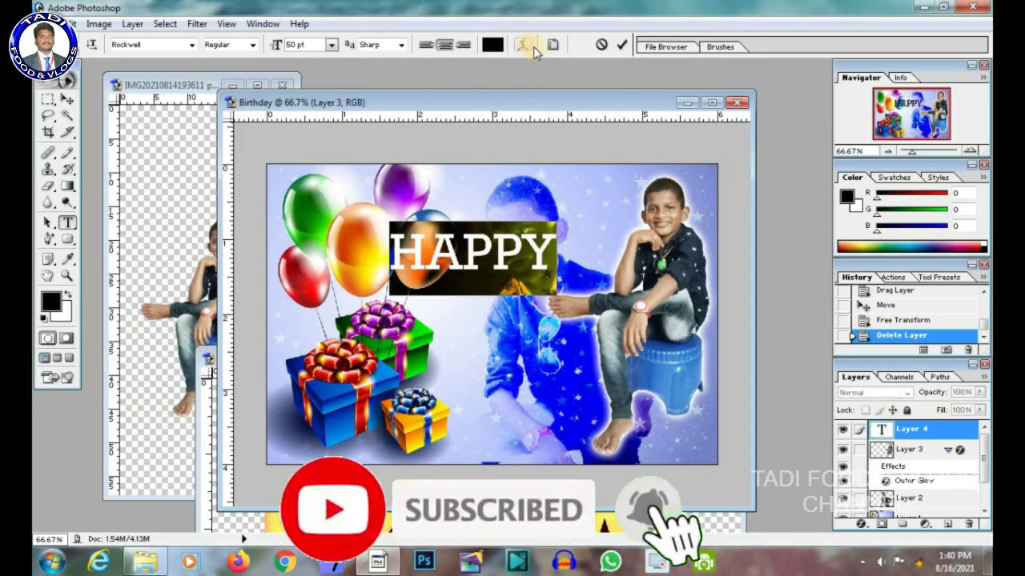
pyautogui.click(553, 45)
pyautogui.click(696, 94)
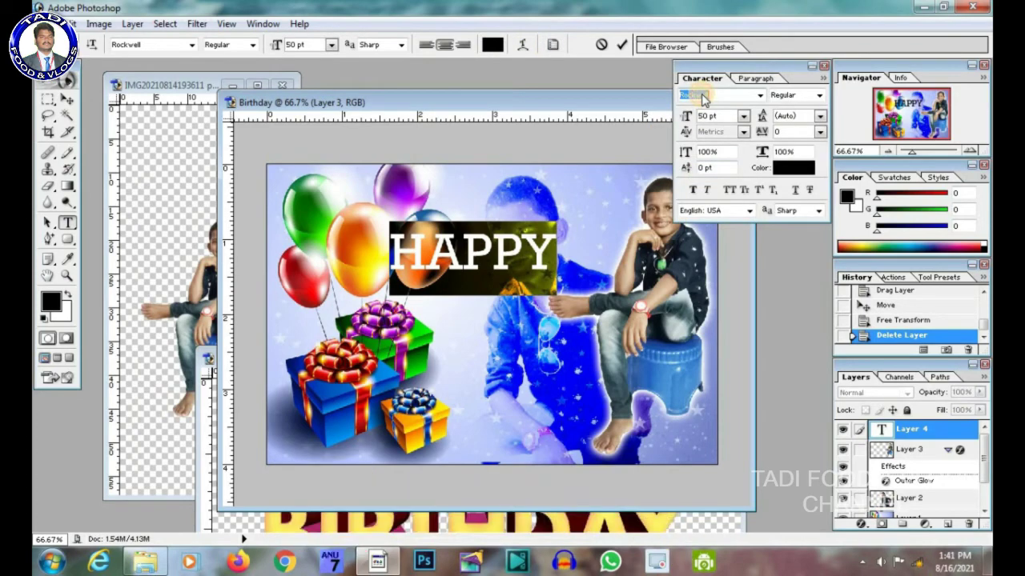
pyautogui.click(759, 95)
pyautogui.moveTo(807, 288); pyautogui.dragTo(806, 112)
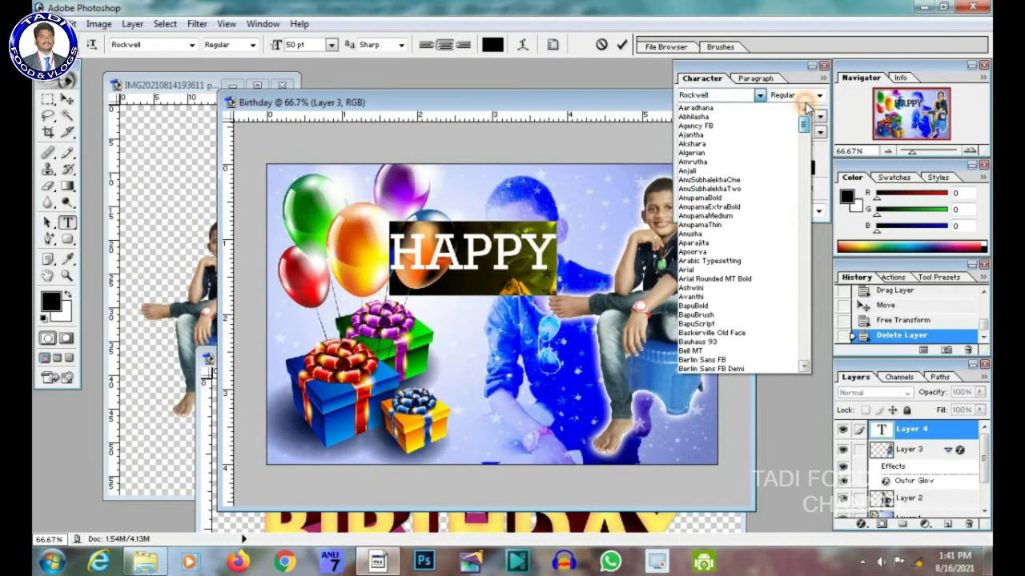
pyautogui.click(725, 110)
pyautogui.press('Down')
pyautogui.press('Down')
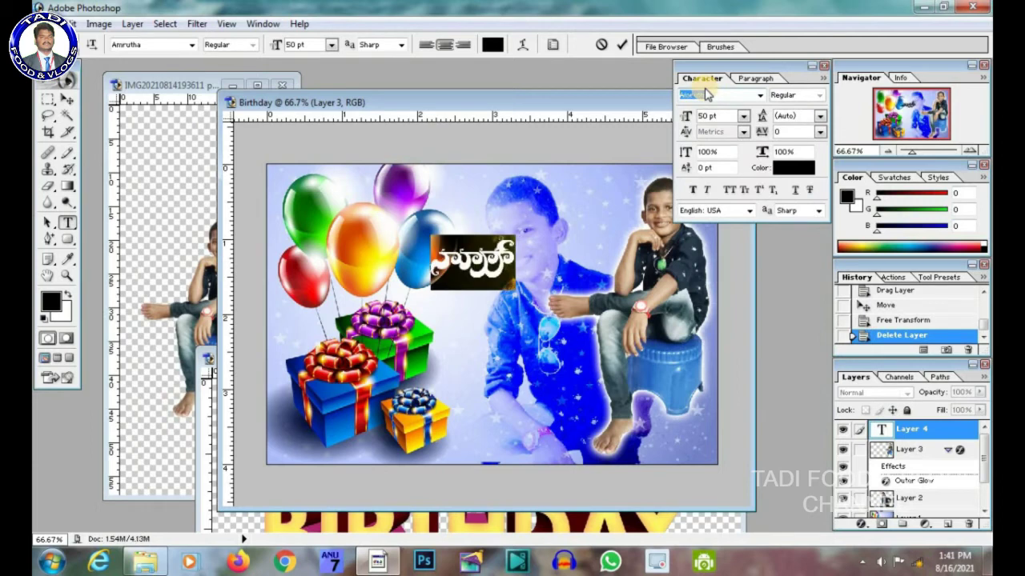
pyautogui.press('Down')
pyautogui.press('Down')
pyautogui.press('Down')
pyautogui.press('Down')
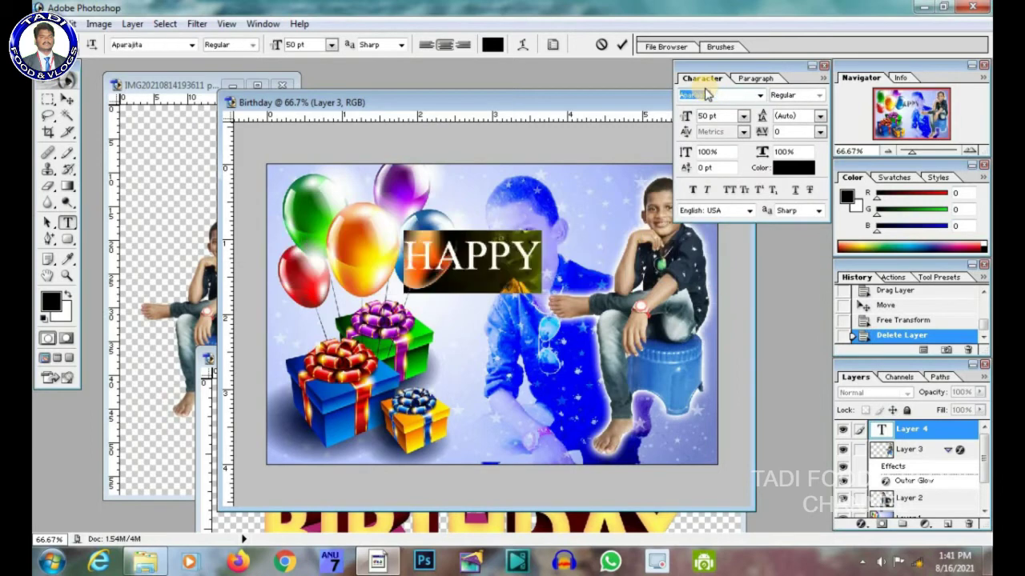
pyautogui.press('Down')
pyautogui.press('Down')
pyautogui.press('Down')
pyautogui.press('Down')
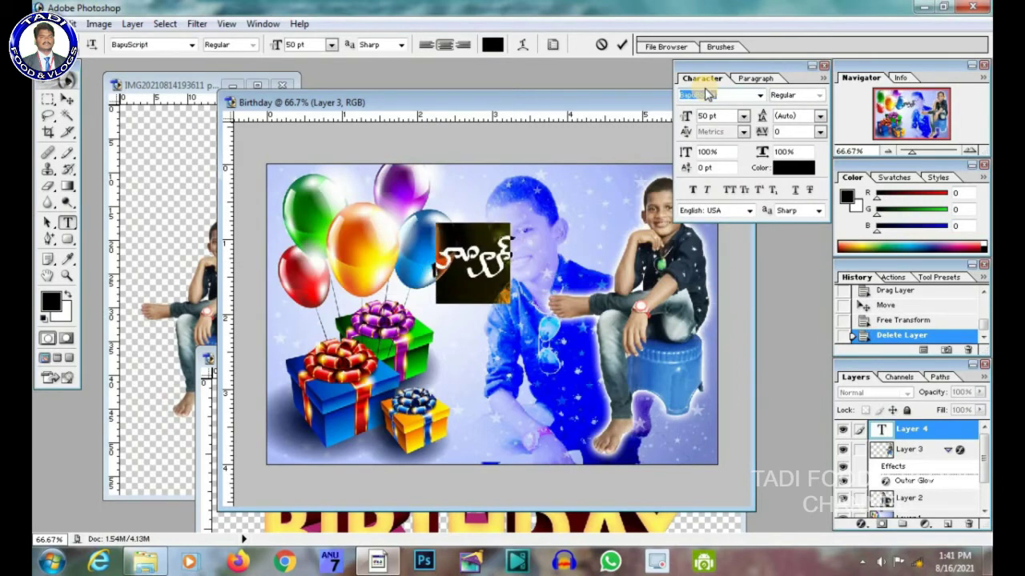
pyautogui.press('Down')
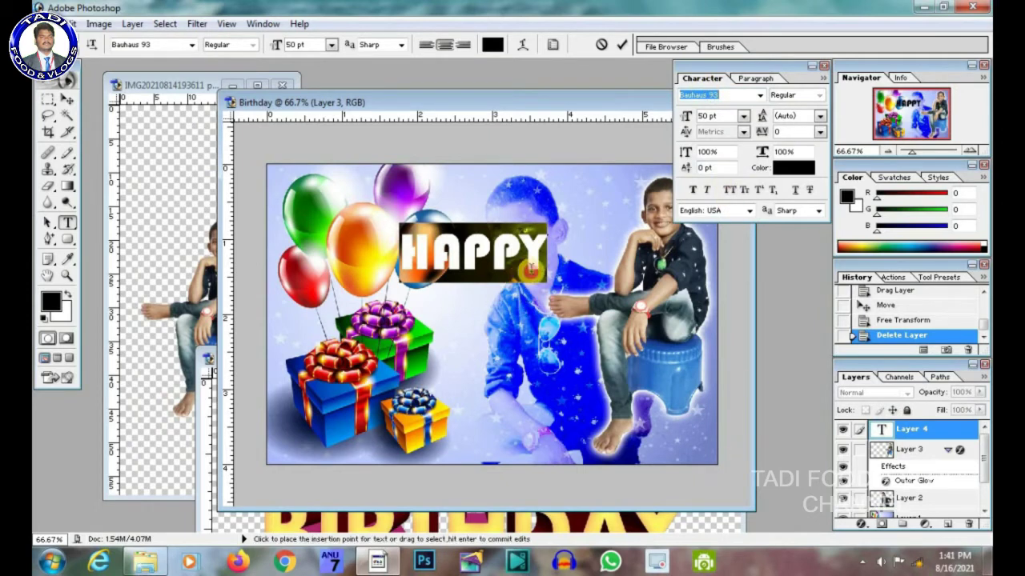
pyautogui.click(564, 284)
pyautogui.click(824, 67)
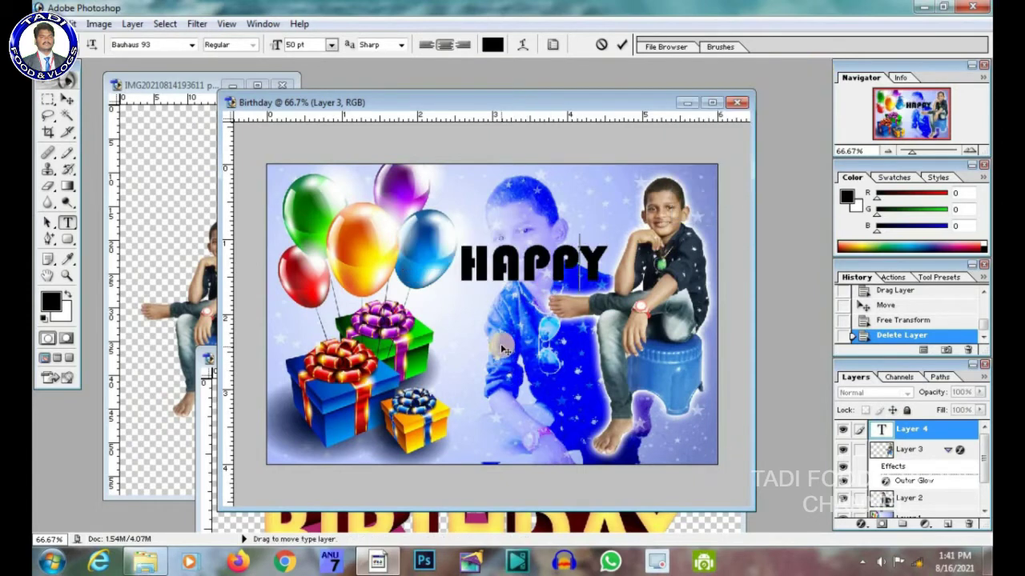
# - Duplicate the HAPPY layer just below it and change the copy's text to BIRTHDAY
pyautogui.click(66, 98)
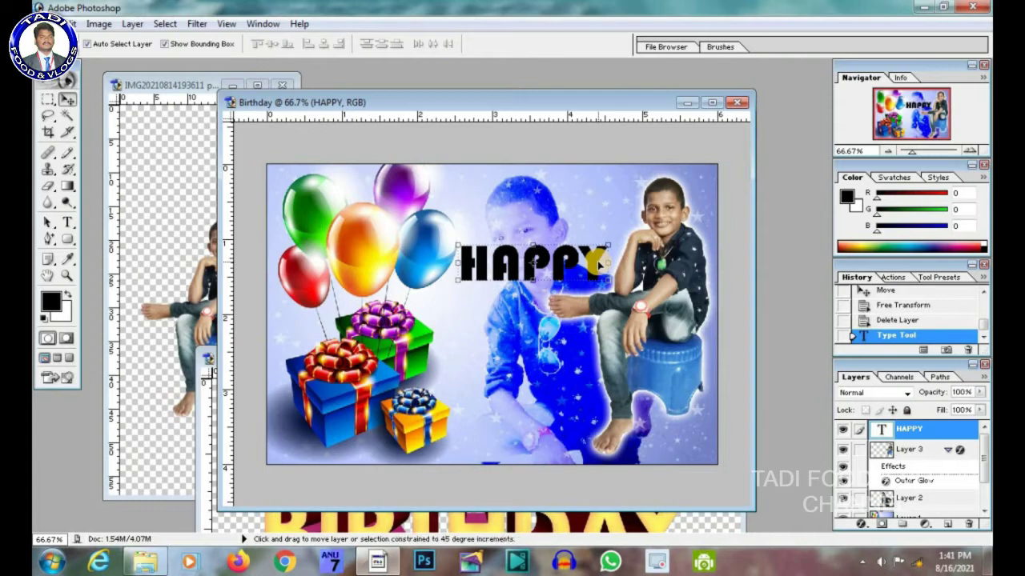
pyautogui.moveTo(599, 264)
pyautogui.mouseDown()
pyautogui.moveTo(578, 300)
pyautogui.moveTo(585, 290)
pyautogui.mouseUp()
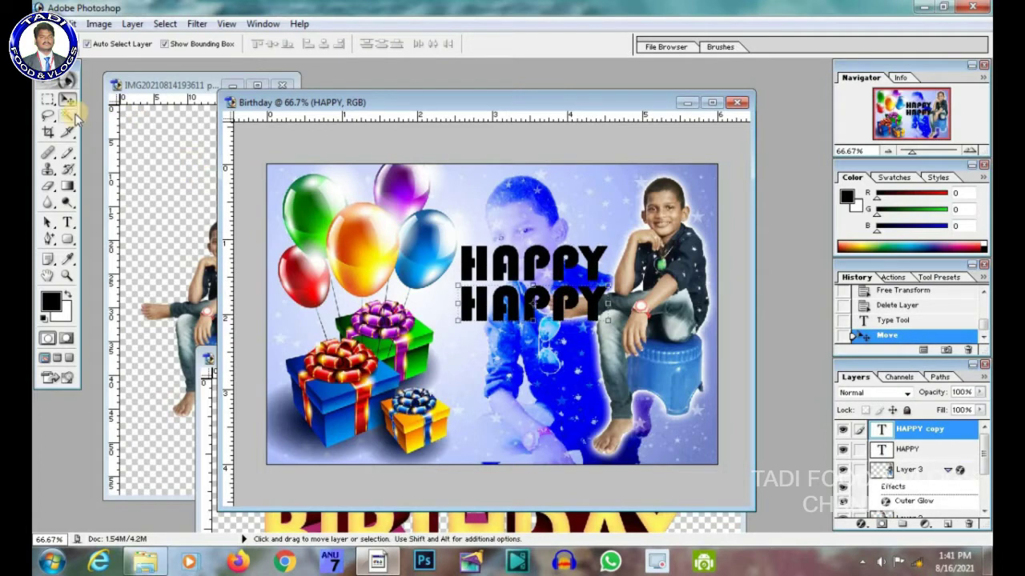
pyautogui.click(68, 223)
pyautogui.doubleClick(502, 299)
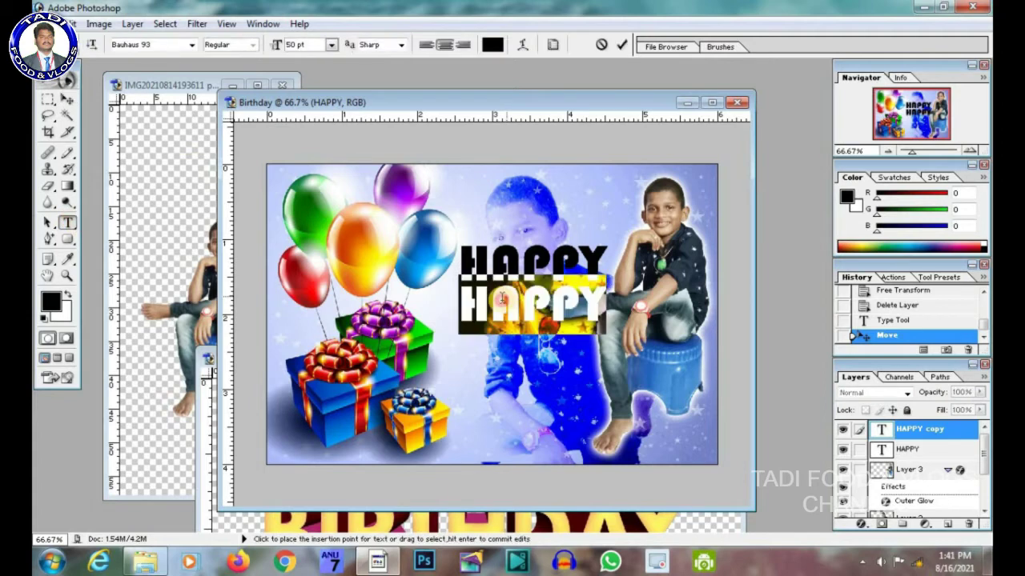
pyautogui.write('B')
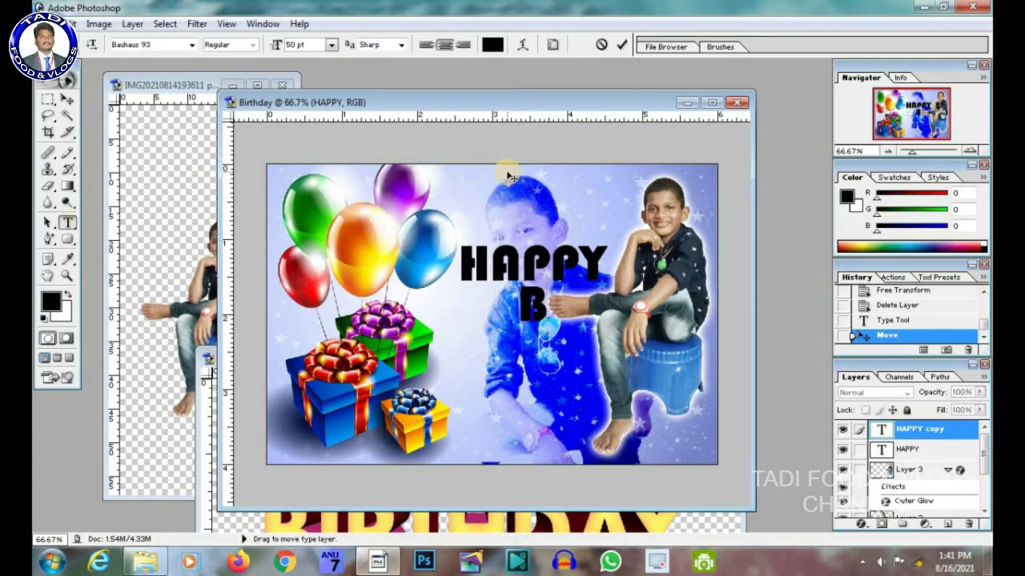
pyautogui.write('IRTHDAUY')
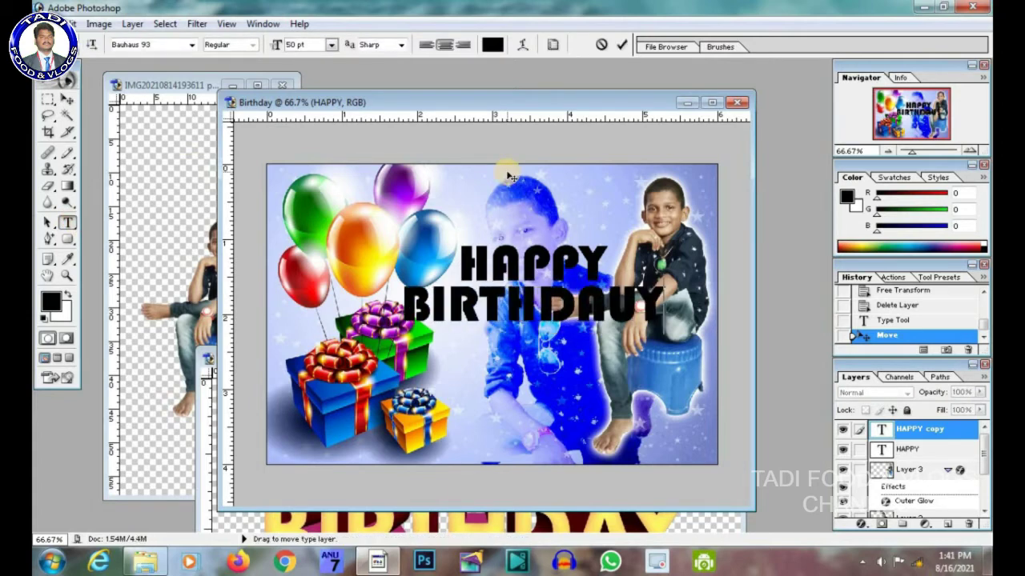
pyautogui.press('BackSpace')
pyautogui.press('BackSpace')
pyautogui.write('Y')
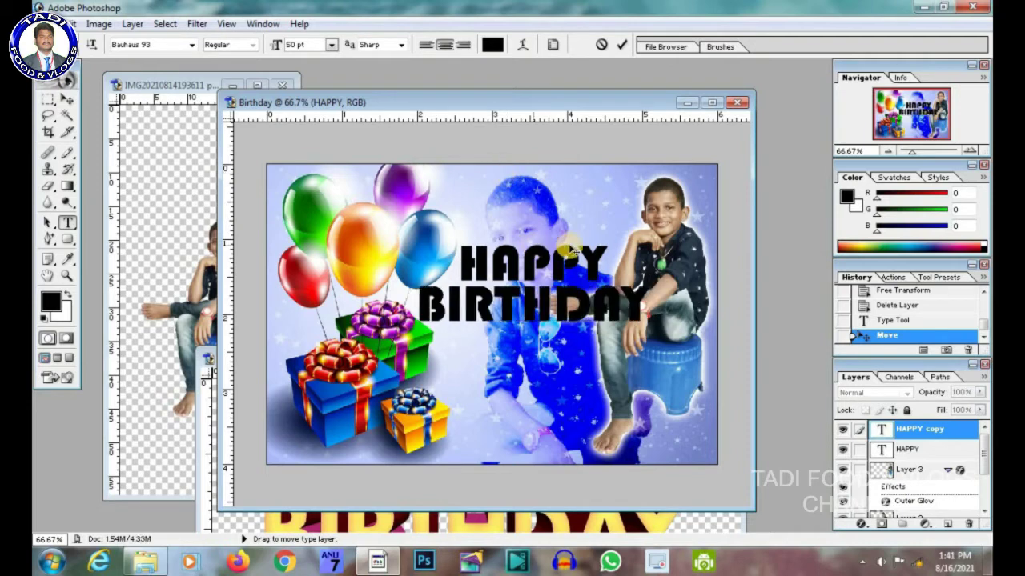
pyautogui.moveTo(720, 359); pyautogui.dragTo(703, 366)
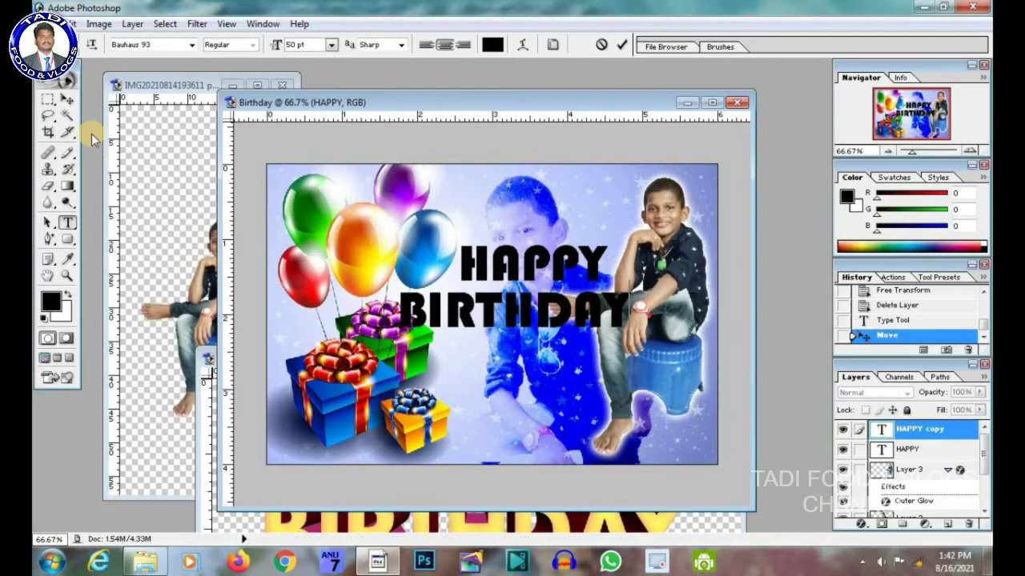
pyautogui.click(66, 98)
# - Narrow BIRTHDAY to about 83% width so it fits under HAPPY
pyautogui.hotkey('ctrl', 't')
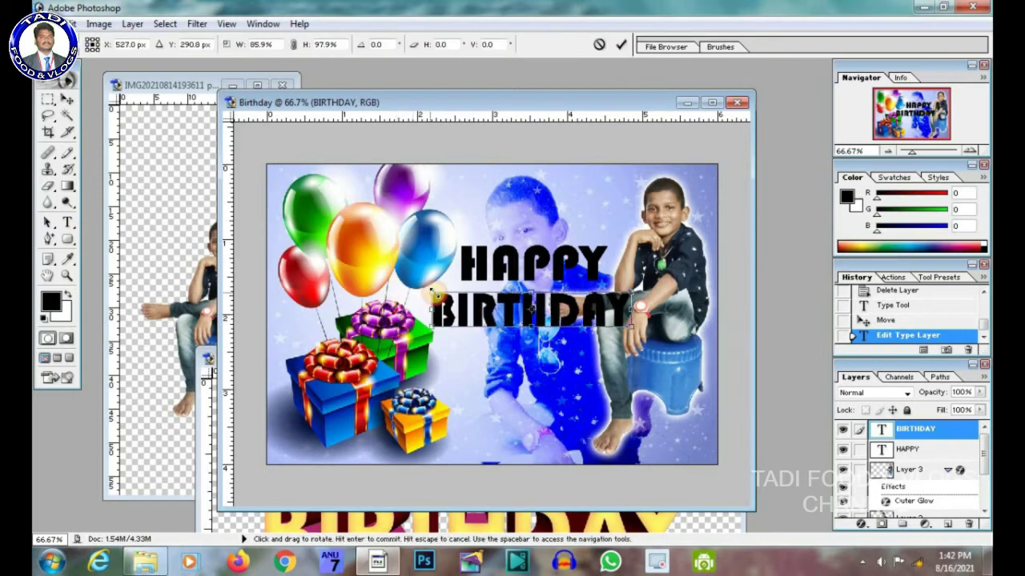
pyautogui.moveTo(530, 314)
pyautogui.mouseDown()
pyautogui.moveTo(566, 316)
pyautogui.moveTo(553, 314)
pyautogui.mouseUp()
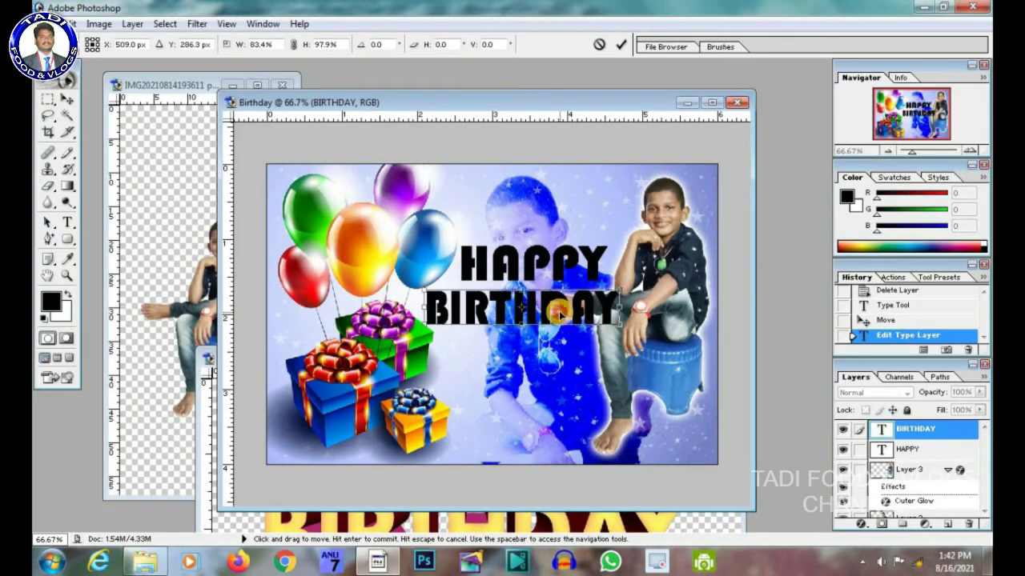
pyautogui.click(72, 100)
pyautogui.click(438, 221)
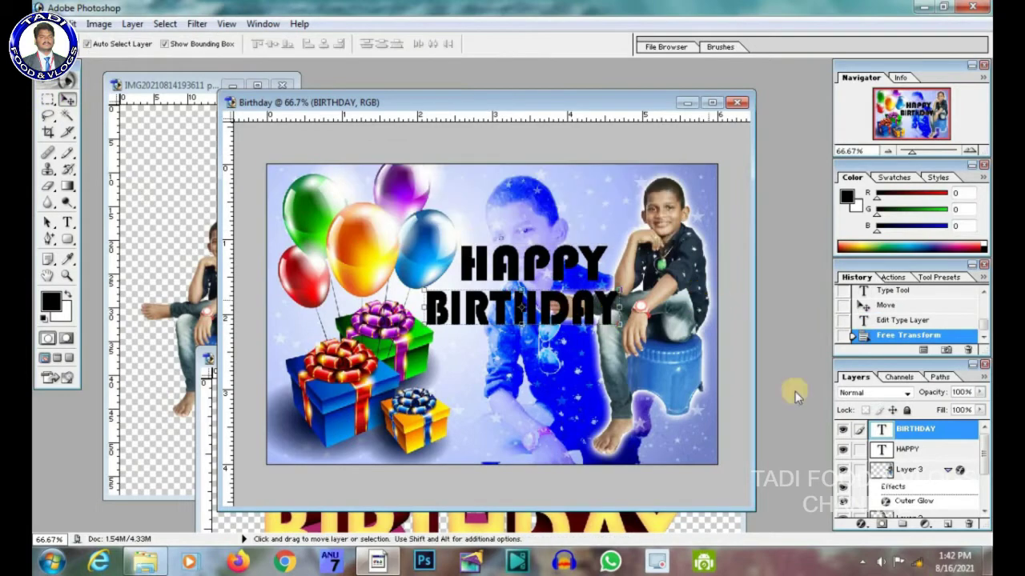
pyautogui.click(905, 453)
# - Give HAPPY a red-to-white Gradient Overlay with a pure red (255) left stop
pyautogui.rightClick(906, 453)
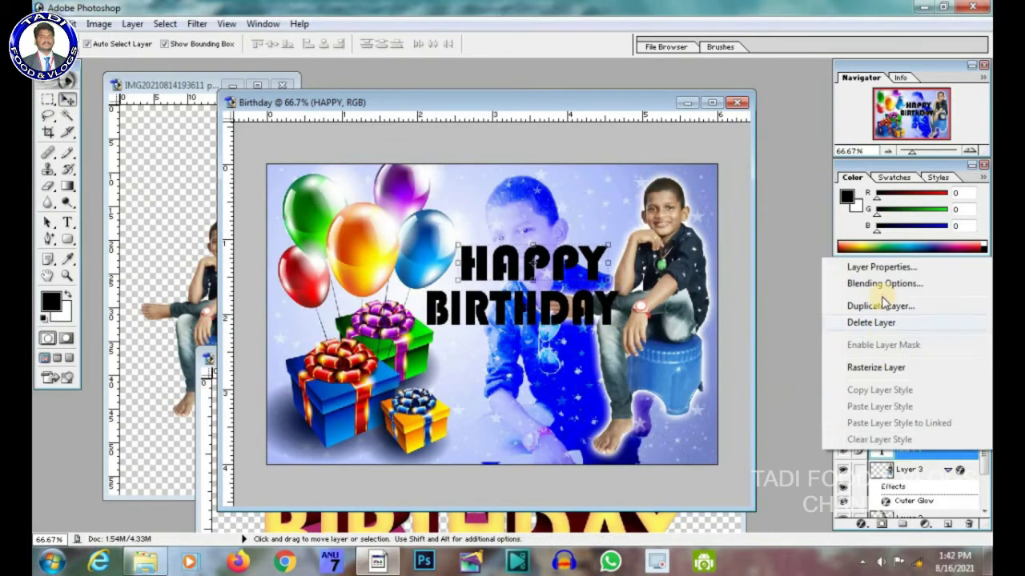
pyautogui.click(884, 284)
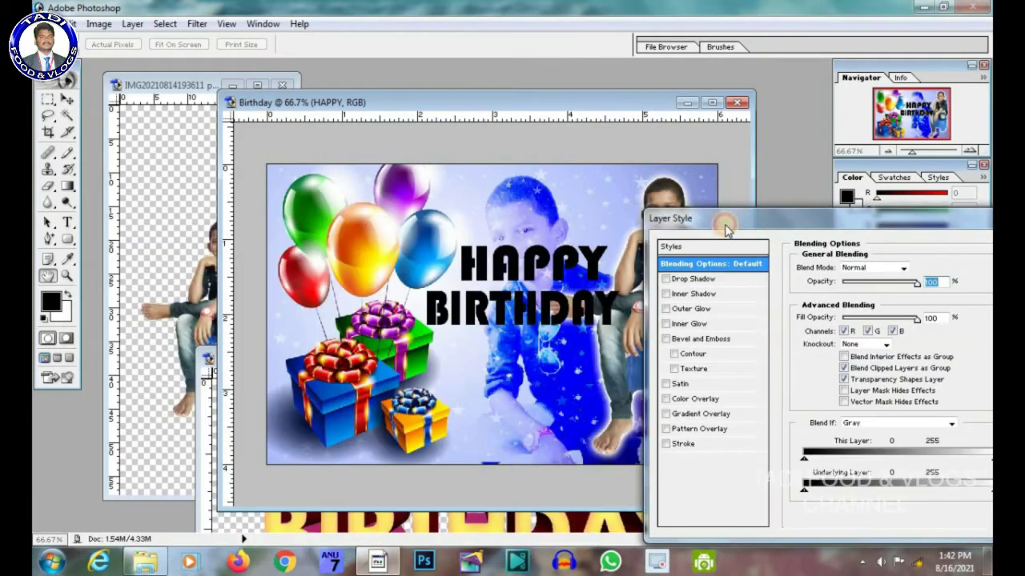
pyautogui.moveTo(190, 240); pyautogui.dragTo(754, 226)
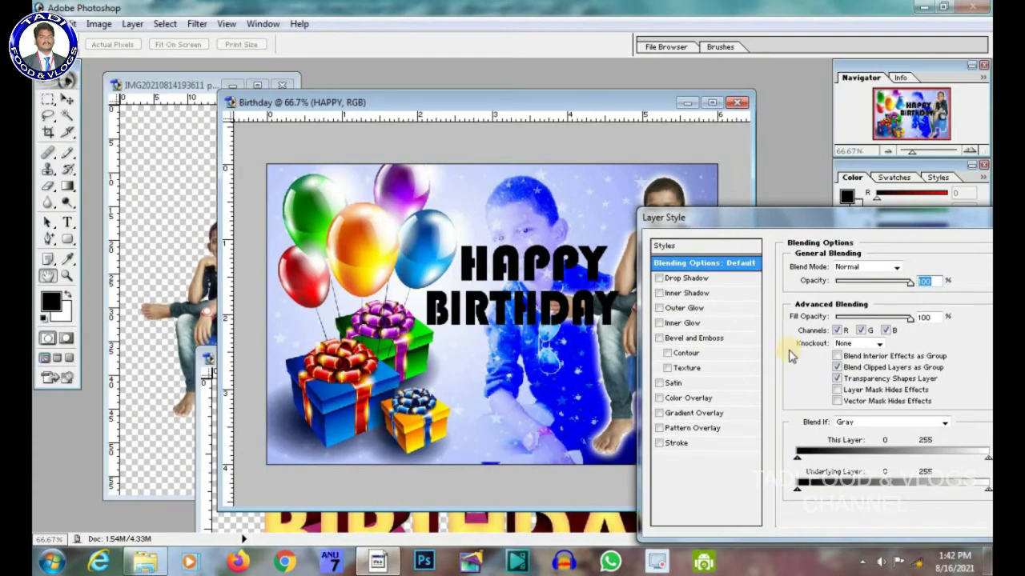
pyautogui.click(683, 414)
pyautogui.click(842, 300)
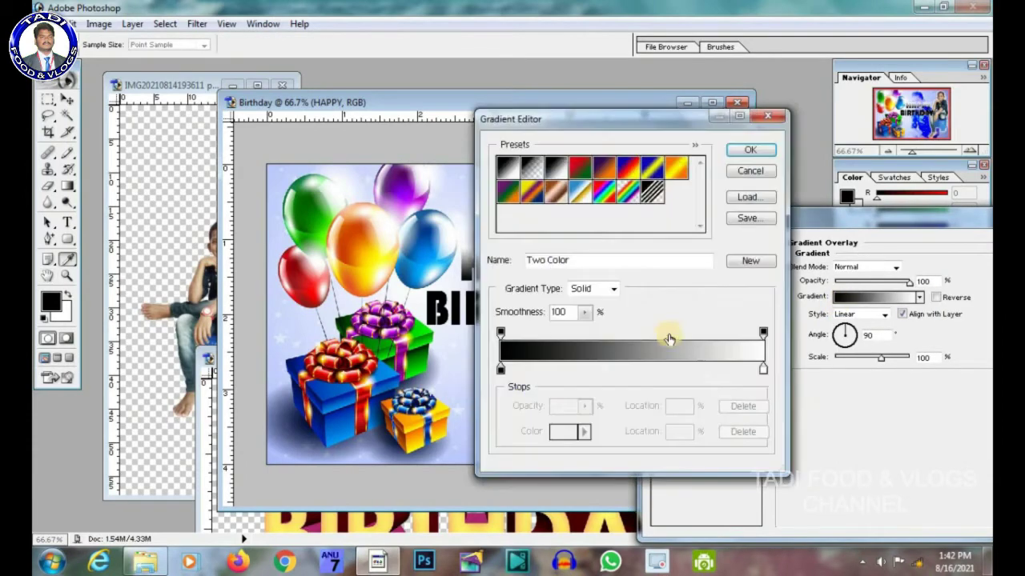
pyautogui.click(510, 176)
pyautogui.click(500, 368)
pyautogui.click(560, 430)
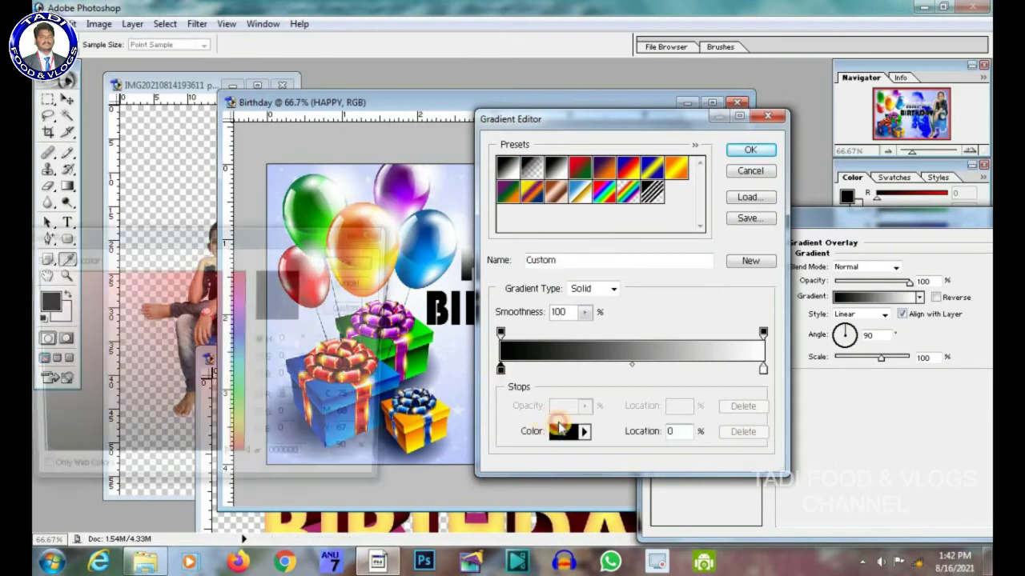
pyautogui.doubleClick(293, 399)
pyautogui.write('255')
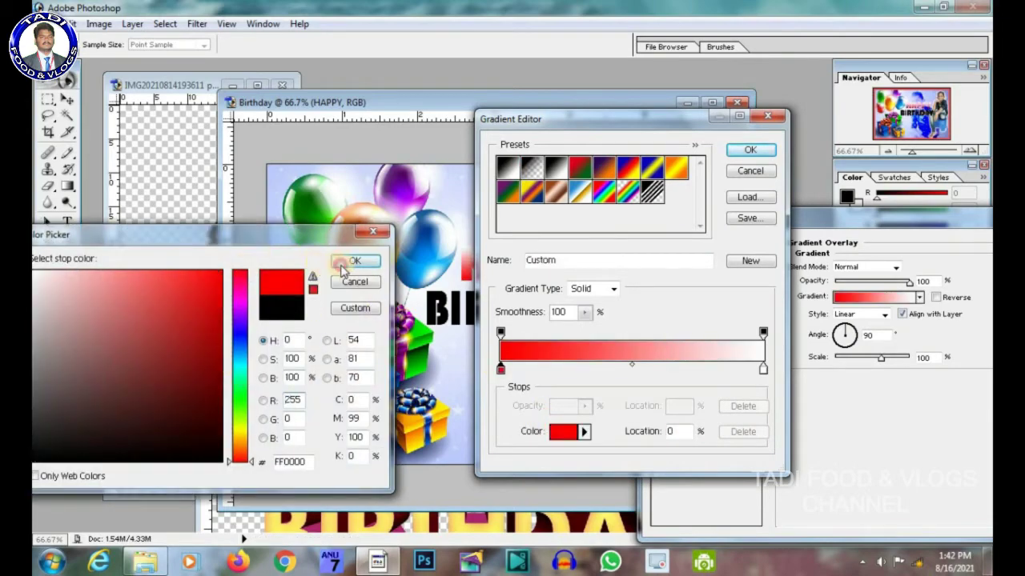
pyautogui.click(352, 262)
pyautogui.click(750, 151)
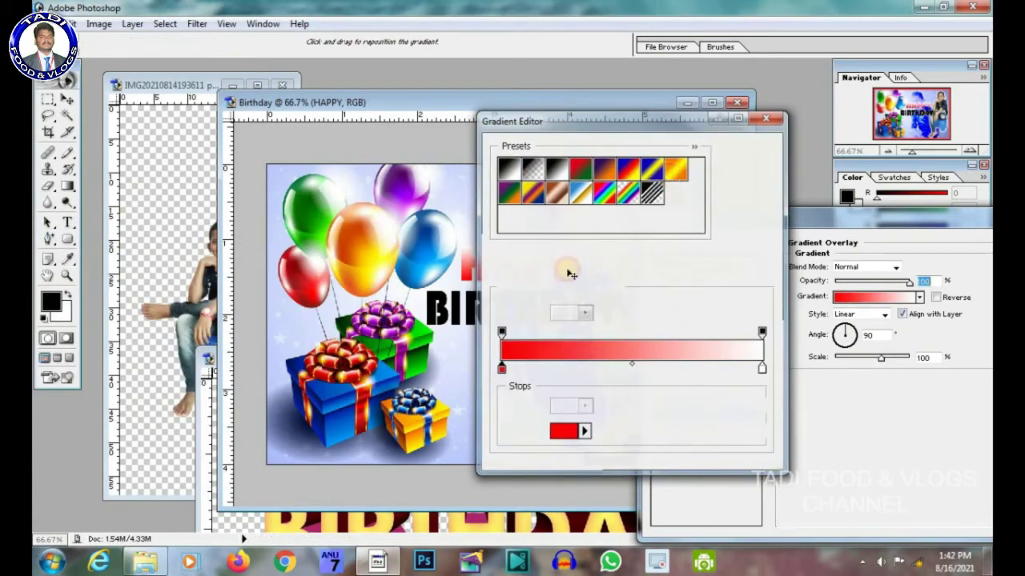
# - Add a black Stroke and a Chisel Hard Bevel and Emboss to HAPPY and apply
pyautogui.click(678, 443)
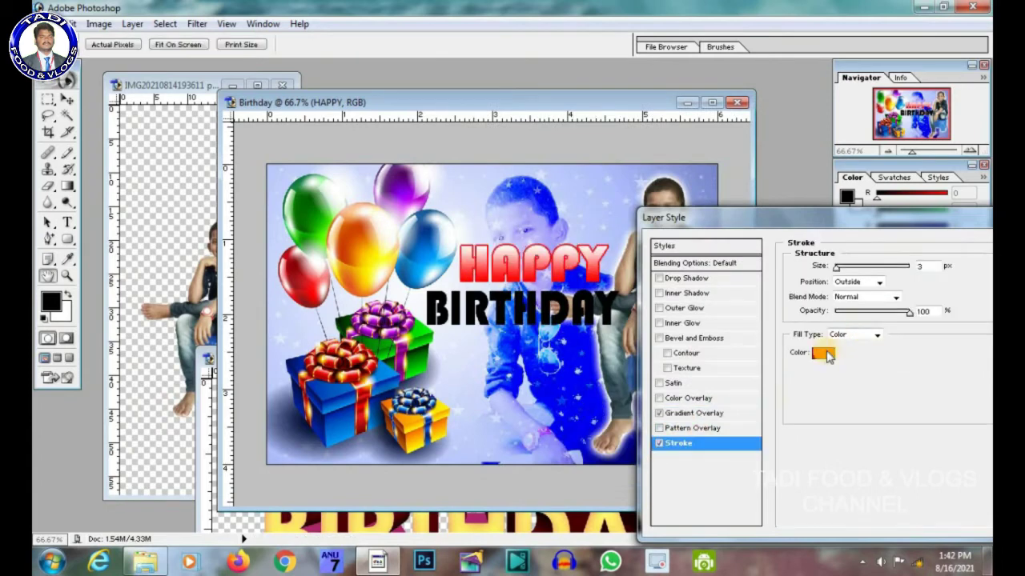
pyautogui.click(827, 357)
pyautogui.moveTo(200, 399)
pyautogui.mouseDown()
pyautogui.moveTo(83, 474)
pyautogui.moveTo(33, 472)
pyautogui.mouseUp()
pyautogui.click(354, 262)
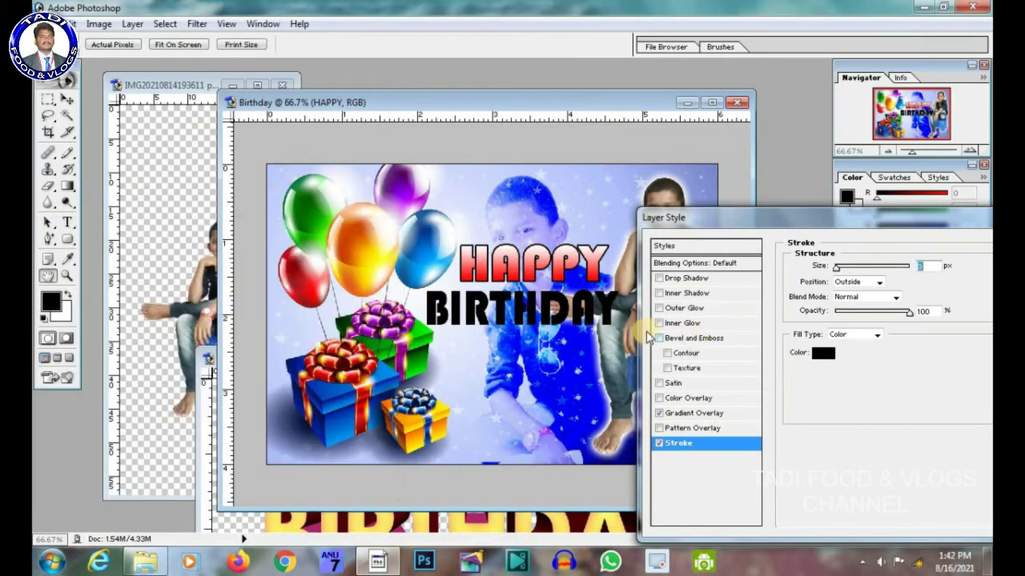
pyautogui.click(674, 340)
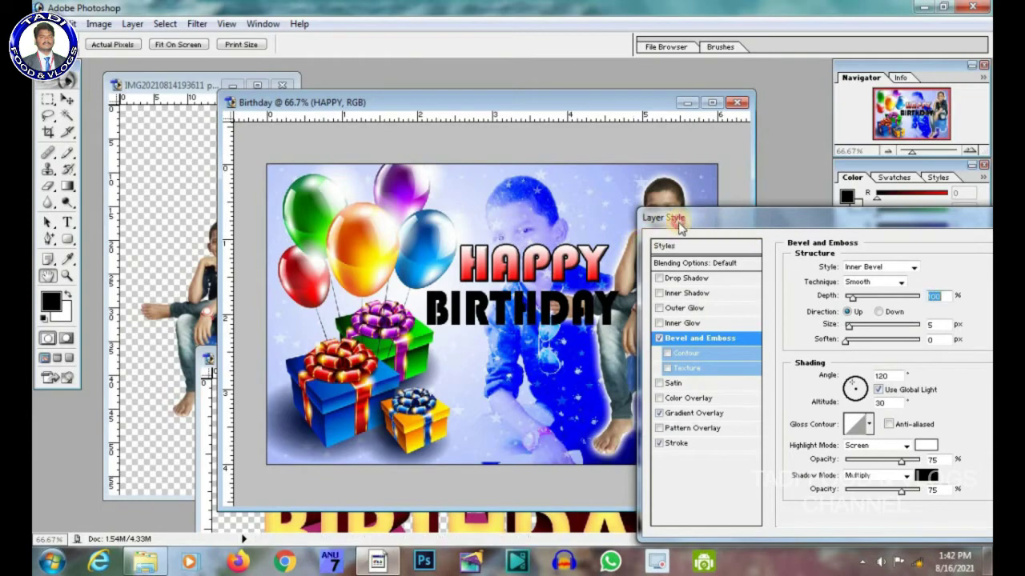
pyautogui.moveTo(677, 222)
pyautogui.mouseDown()
pyautogui.moveTo(520, 247)
pyautogui.moveTo(533, 350)
pyautogui.mouseUp()
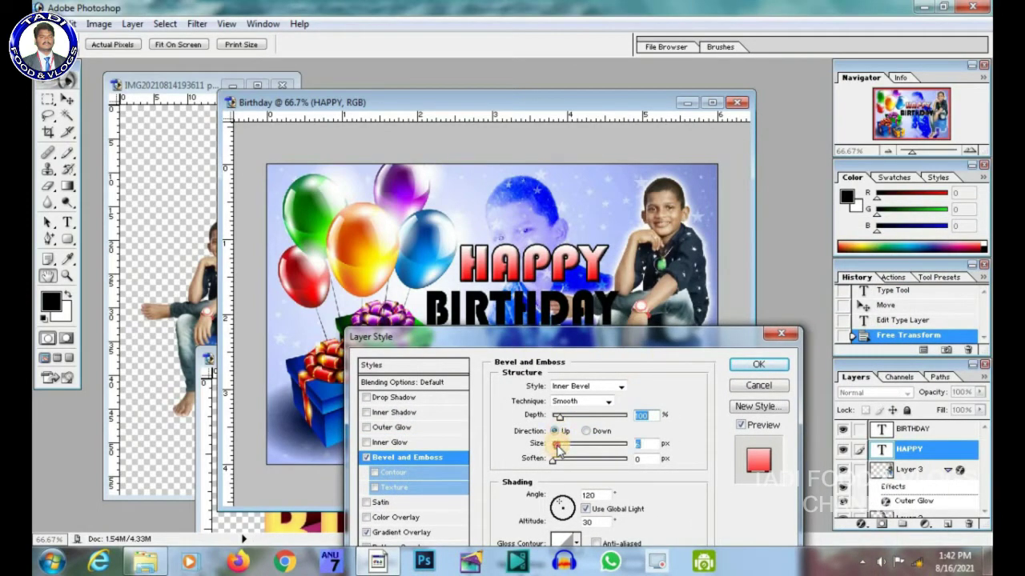
pyautogui.click(585, 401)
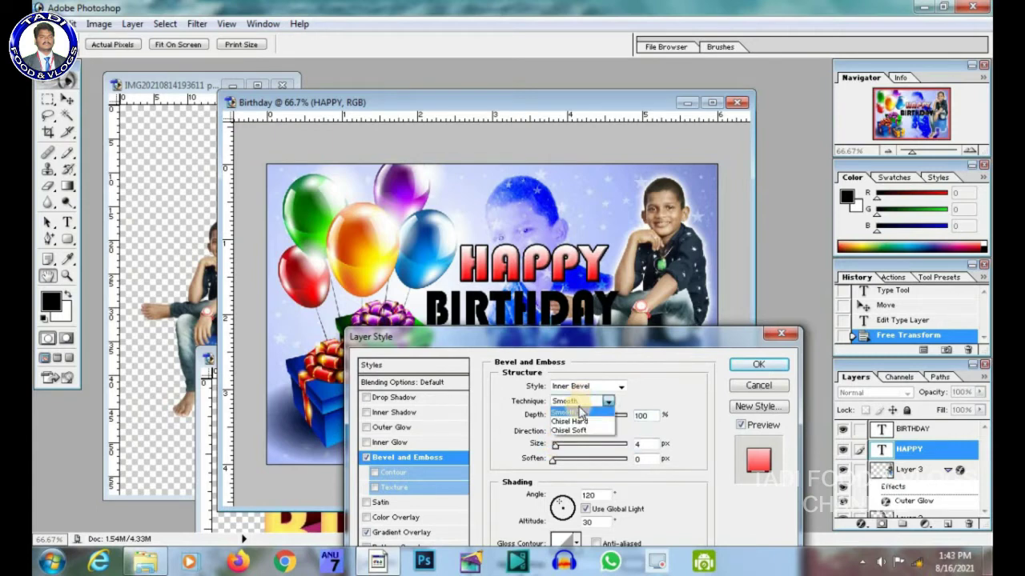
pyautogui.click(576, 418)
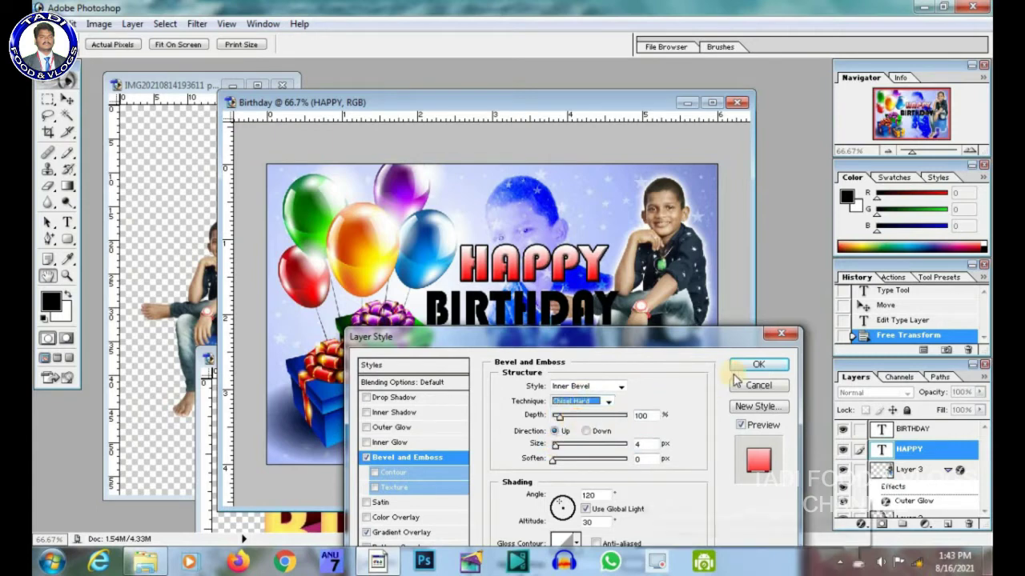
pyautogui.click(758, 364)
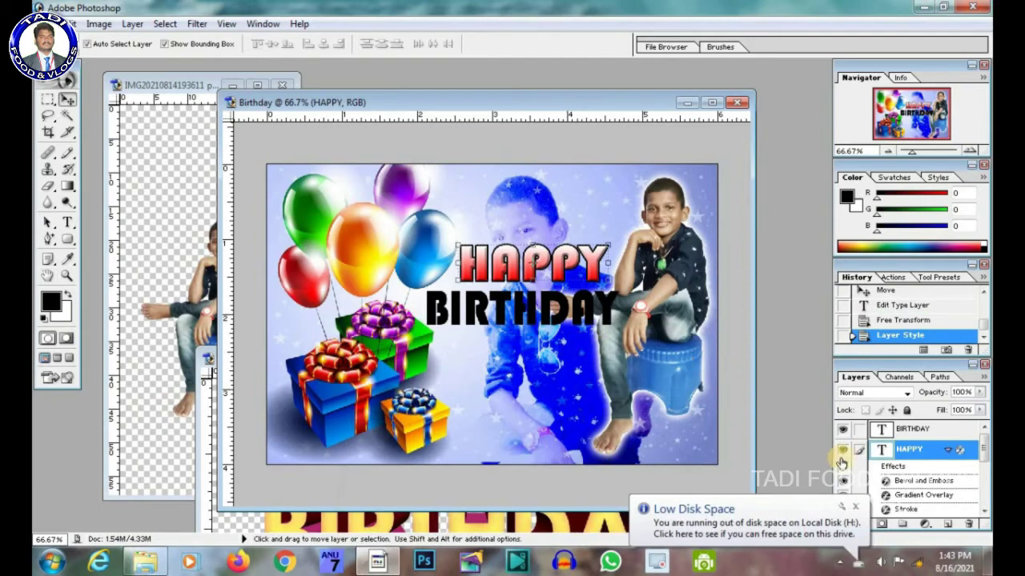
# - Enable Bevel and Emboss on BIRTHDAY and add a red-to-white Gradient Overlay
pyautogui.click(908, 437)
pyautogui.rightClick(907, 437)
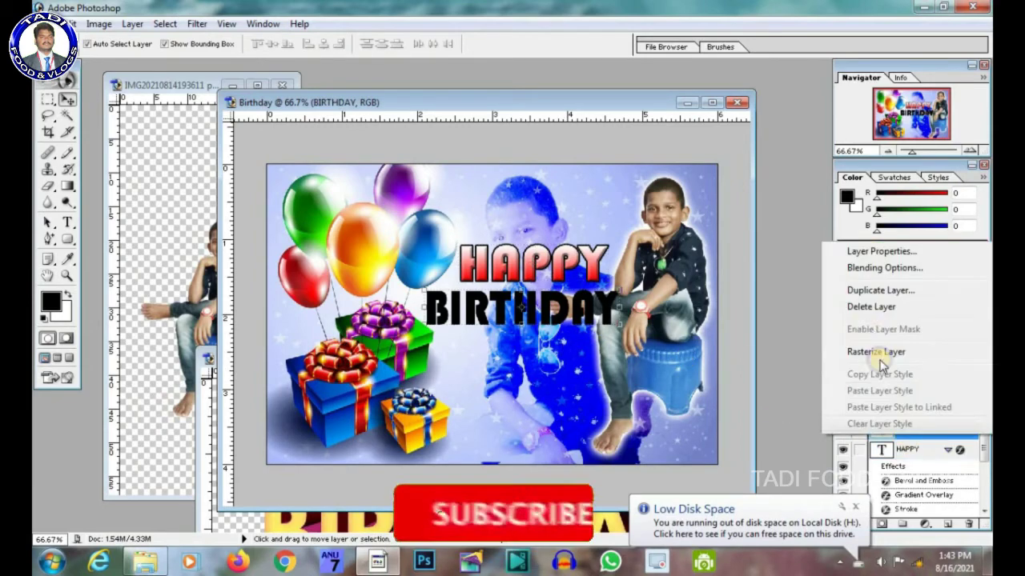
pyautogui.click(870, 268)
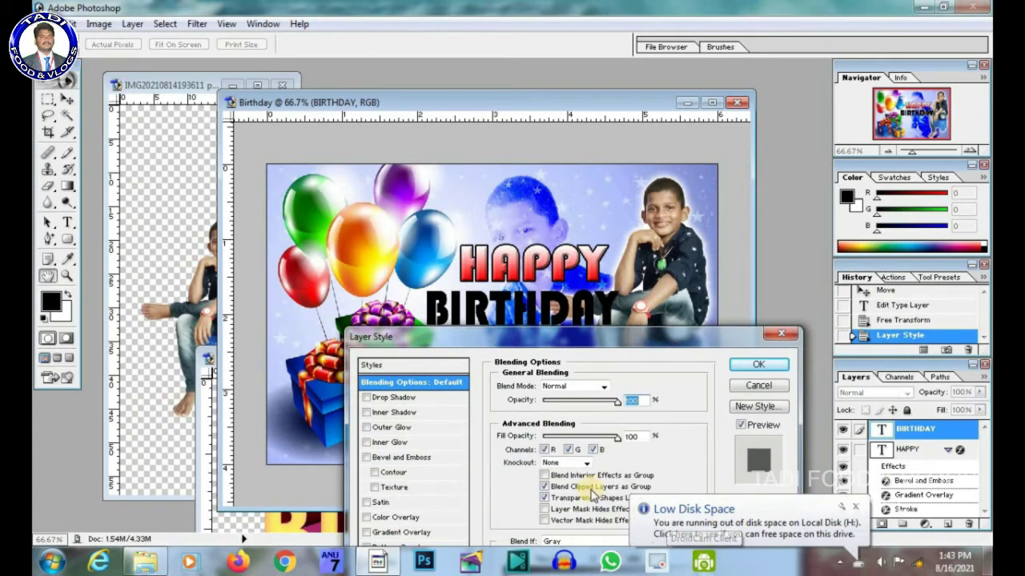
pyautogui.click(390, 459)
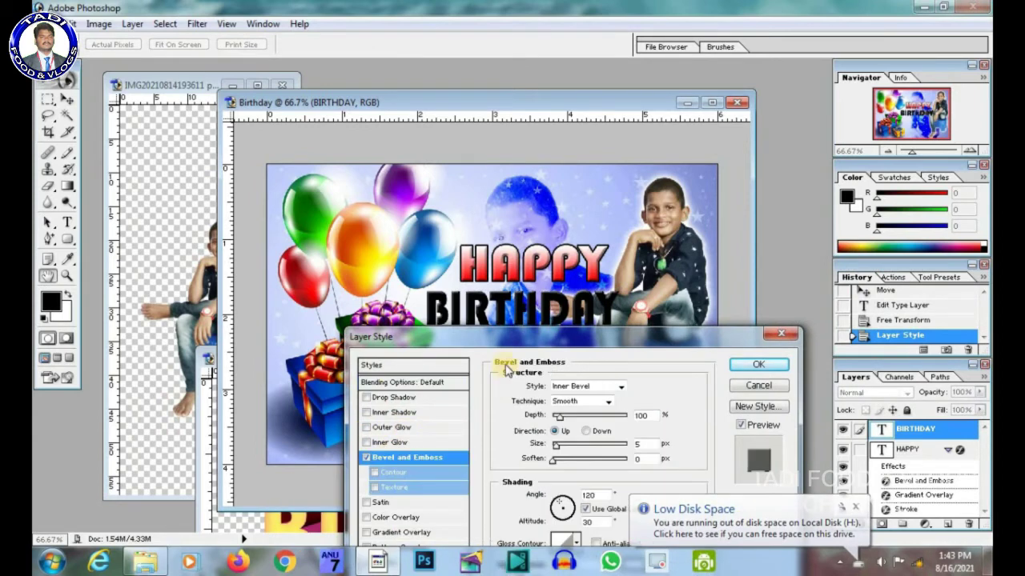
pyautogui.moveTo(512, 335); pyautogui.dragTo(530, 298)
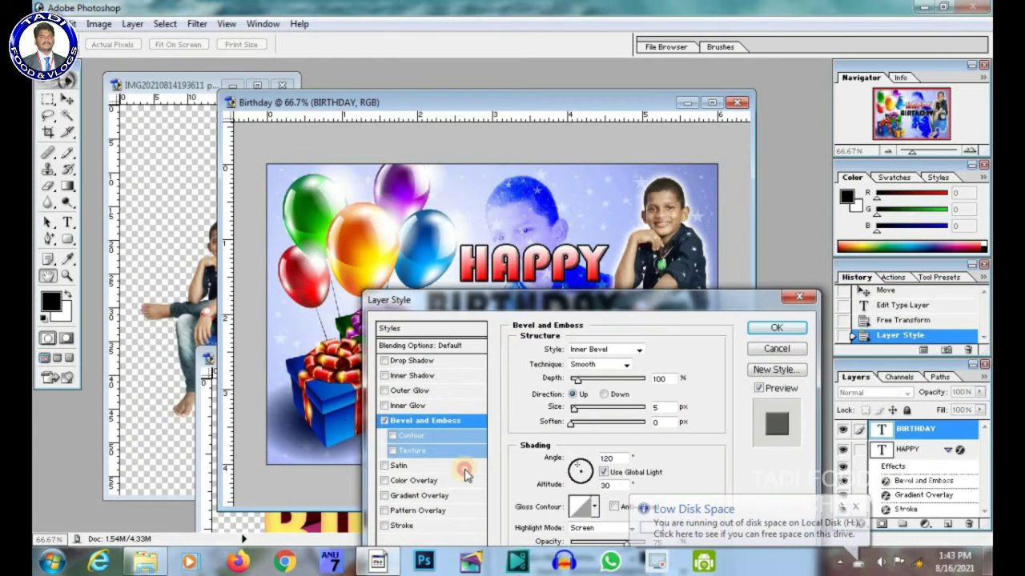
pyautogui.click(424, 497)
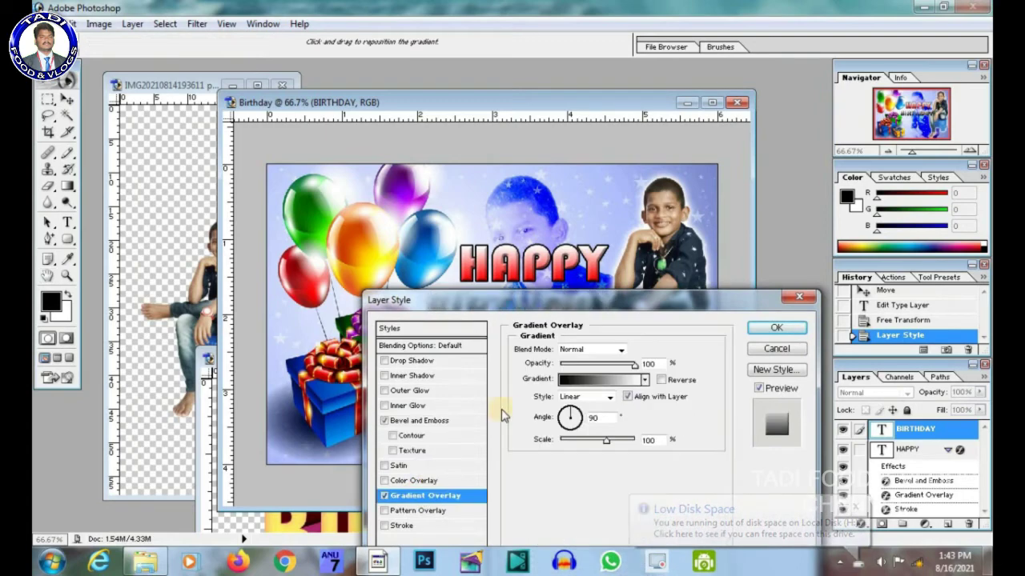
pyautogui.click(562, 381)
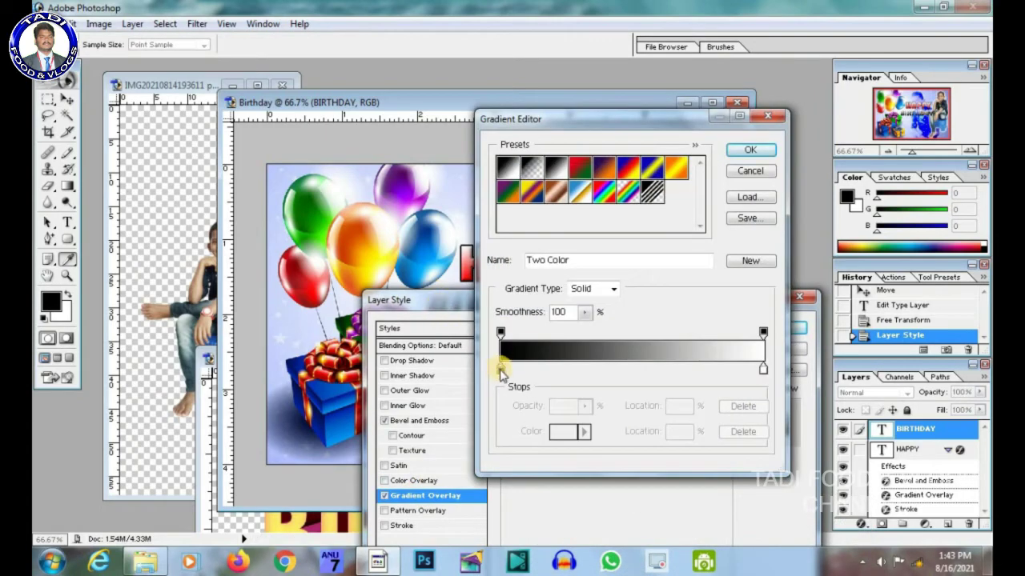
pyautogui.click(500, 369)
pyautogui.click(559, 433)
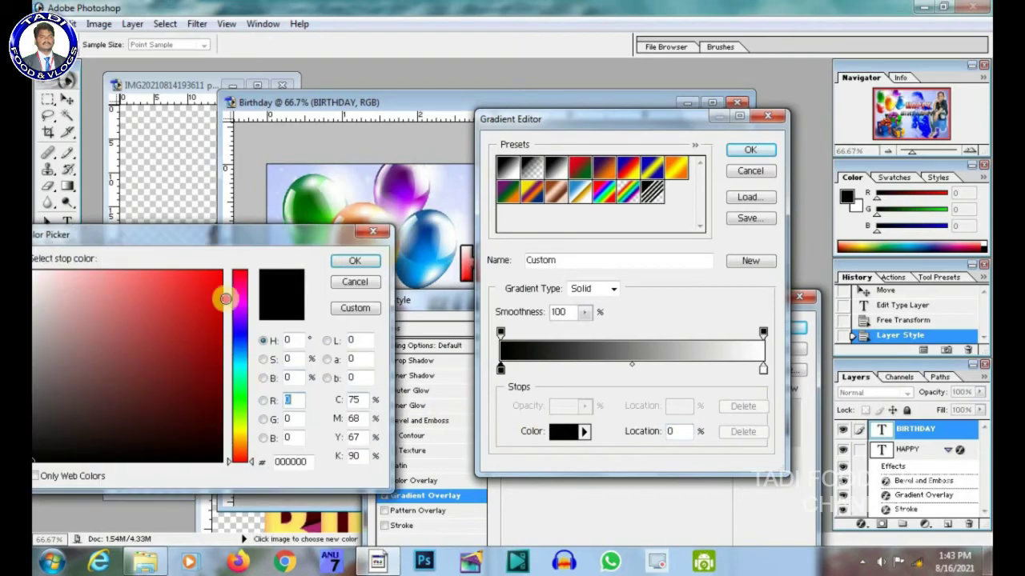
pyautogui.click(224, 274)
pyautogui.click(350, 266)
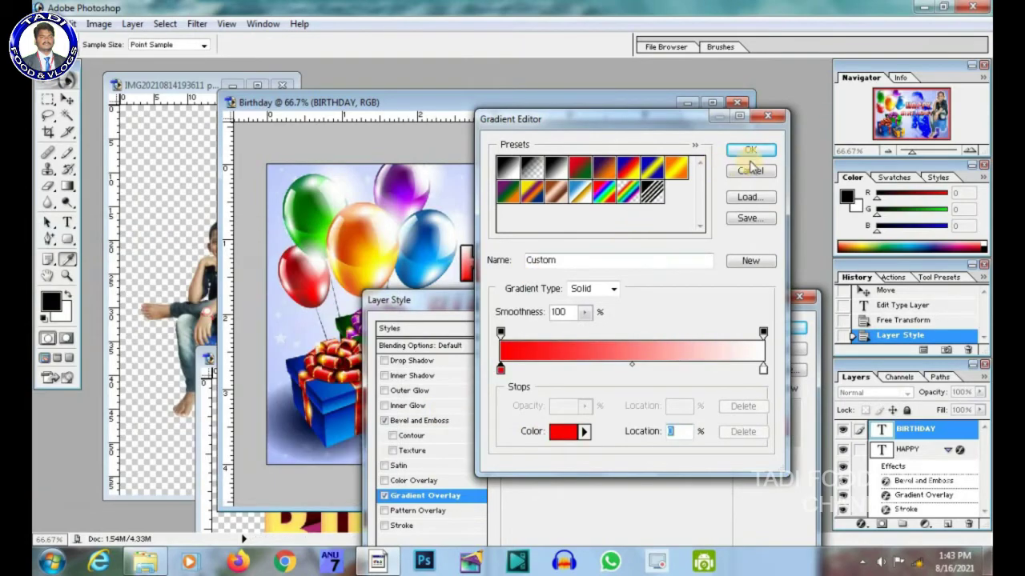
pyautogui.click(752, 152)
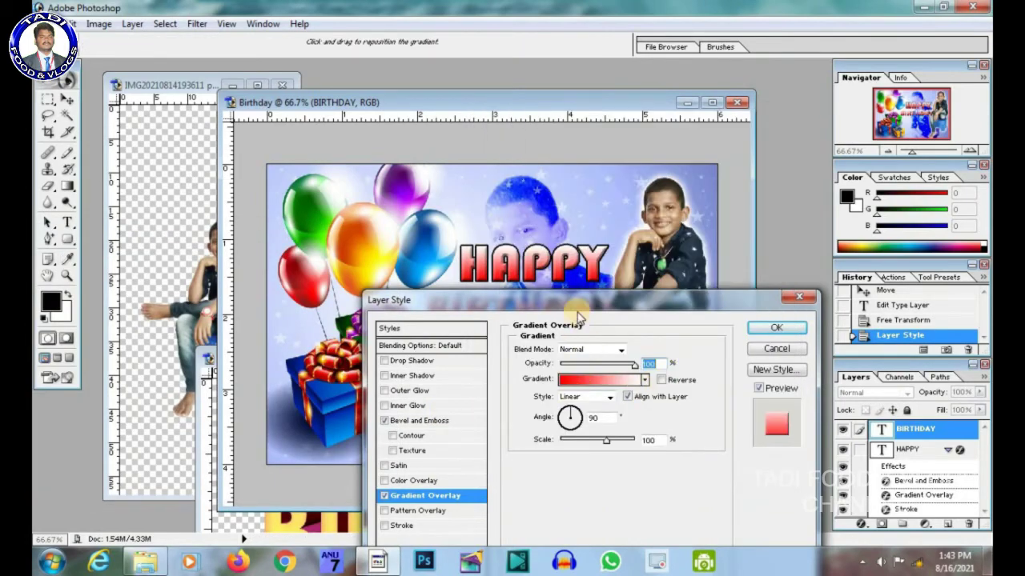
# - Add a black Stroke to BIRTHDAY and set its bevel technique to Chisel Hard
pyautogui.moveTo(578, 300); pyautogui.dragTo(818, 214)
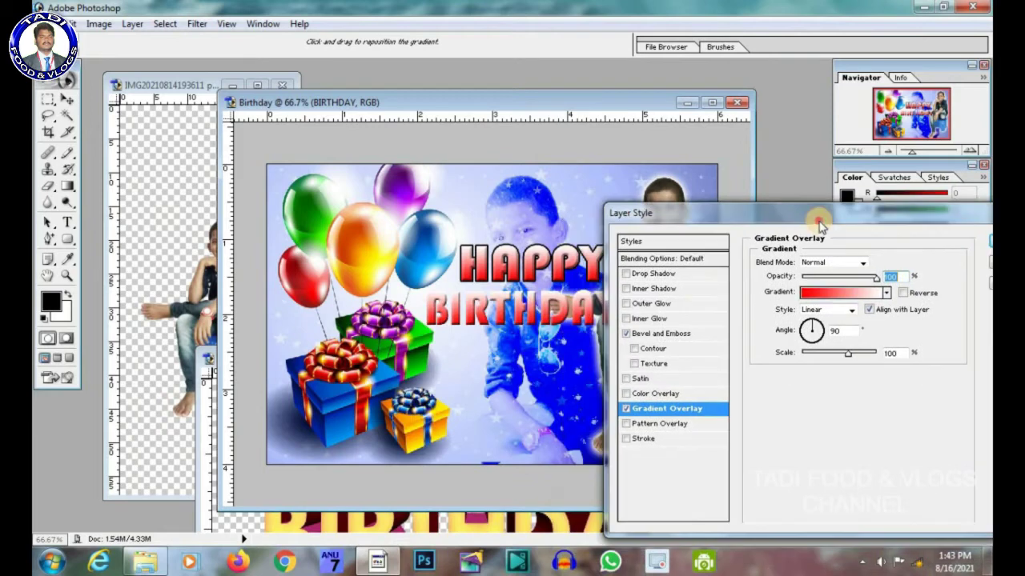
pyautogui.click(645, 439)
pyautogui.click(789, 348)
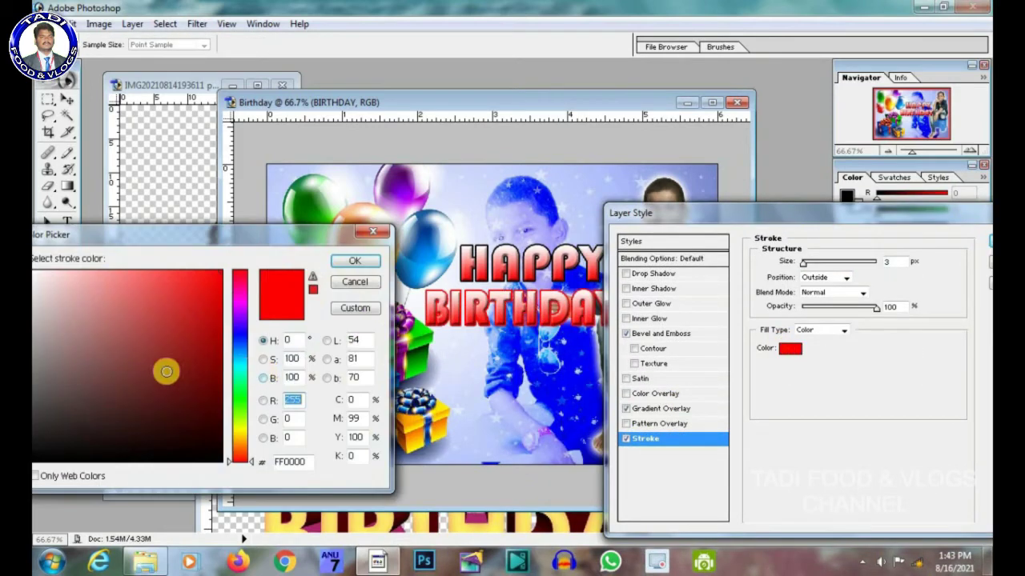
pyautogui.moveTo(167, 372); pyautogui.dragTo(35, 503)
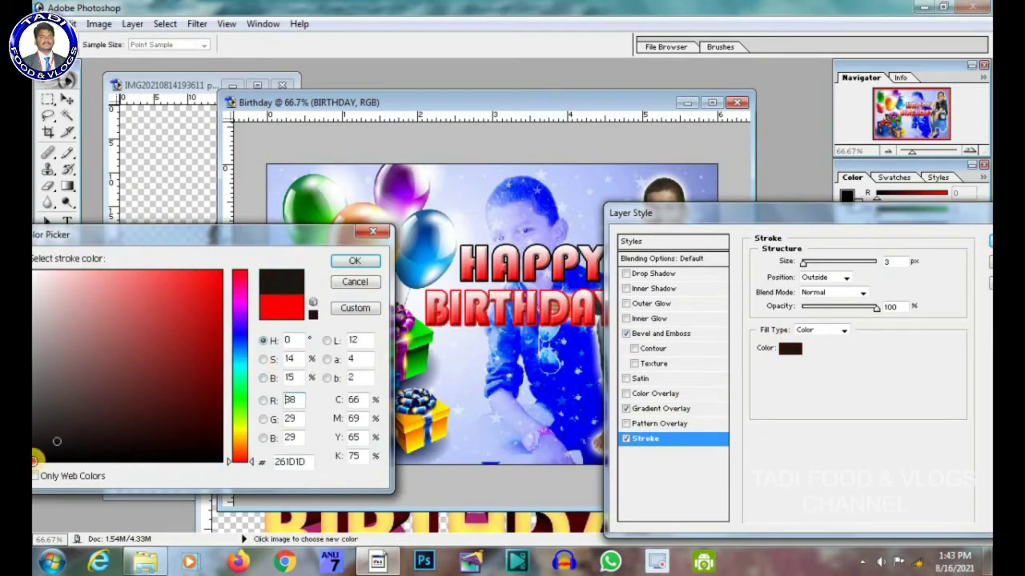
pyautogui.click(356, 262)
pyautogui.click(721, 333)
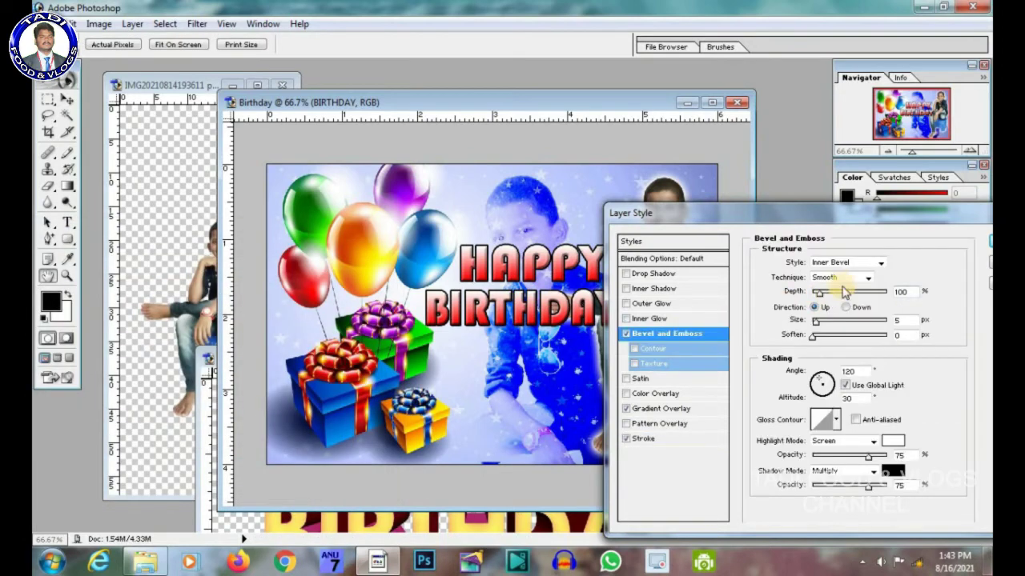
pyautogui.click(841, 277)
pyautogui.click(854, 297)
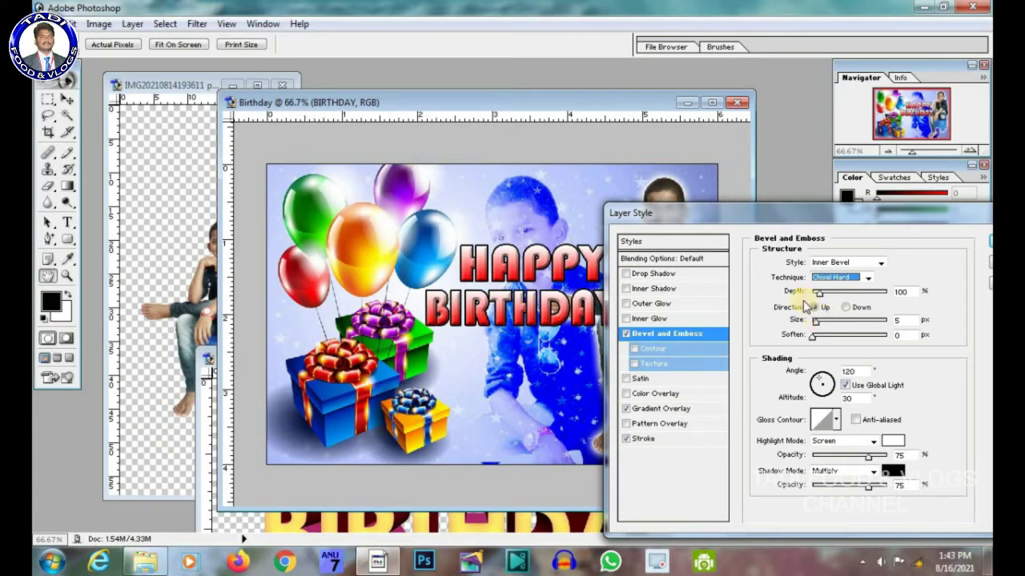
# - Add a white Normal Outer Glow at 100% opacity, 24 px to BIRTHDAY and apply
pyautogui.click(646, 304)
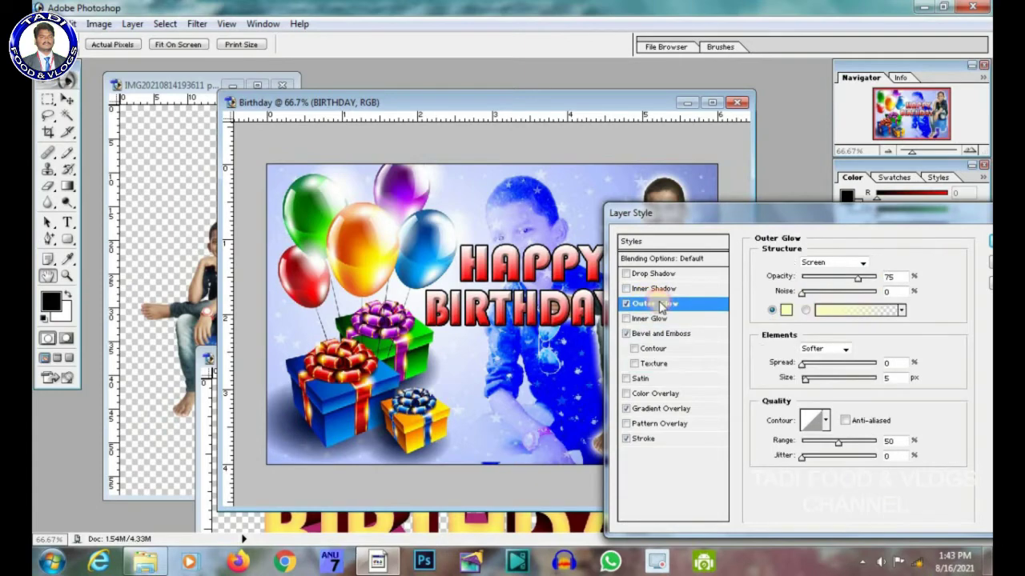
pyautogui.click(785, 310)
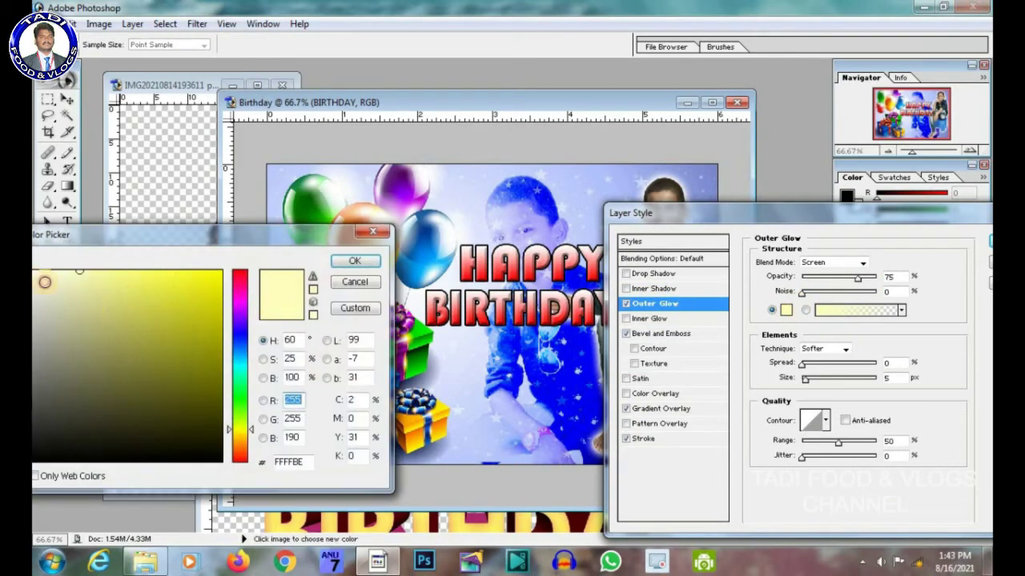
pyautogui.click(52, 275)
pyautogui.click(354, 260)
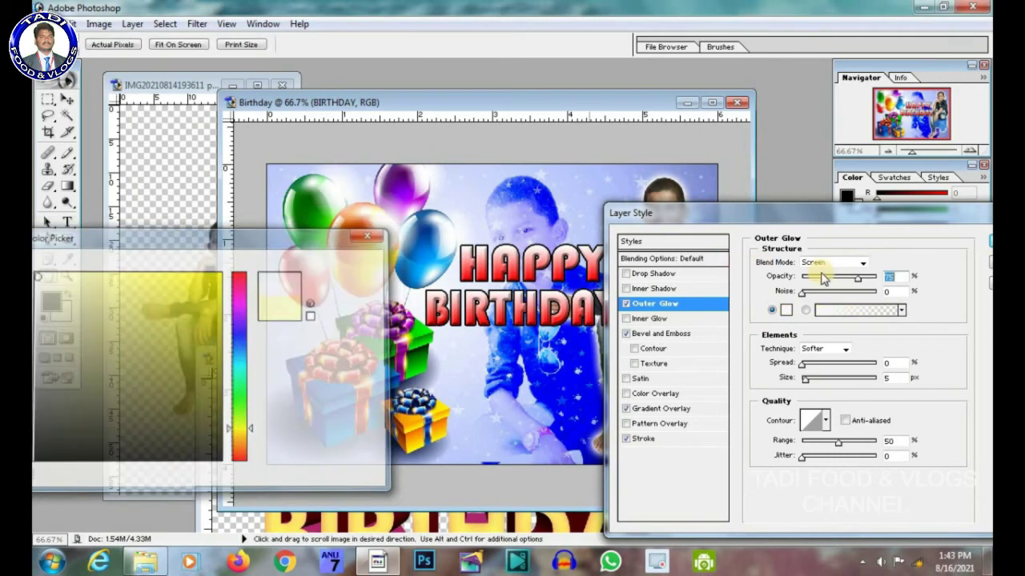
pyautogui.click(848, 264)
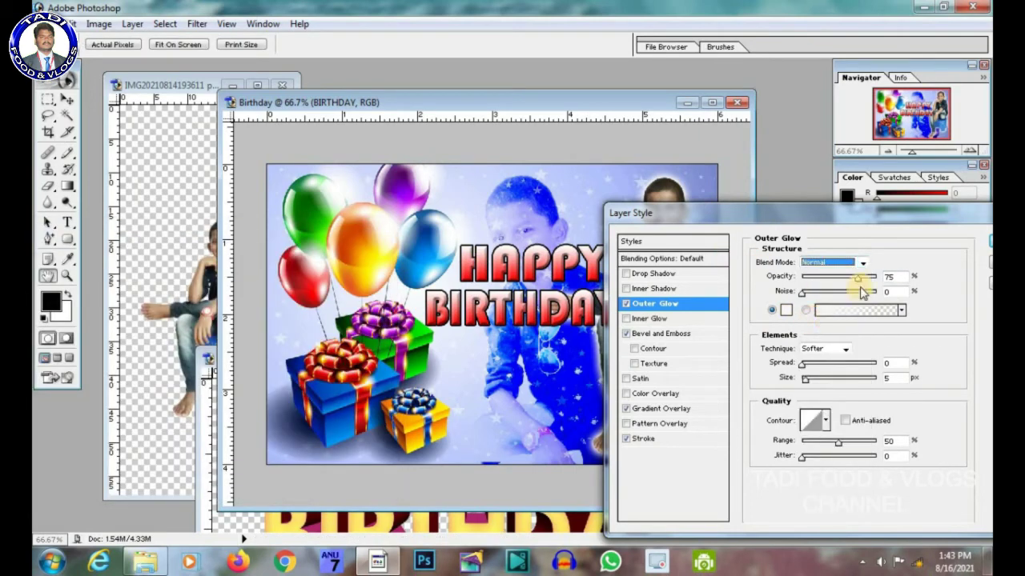
pyautogui.moveTo(859, 278); pyautogui.dragTo(879, 277)
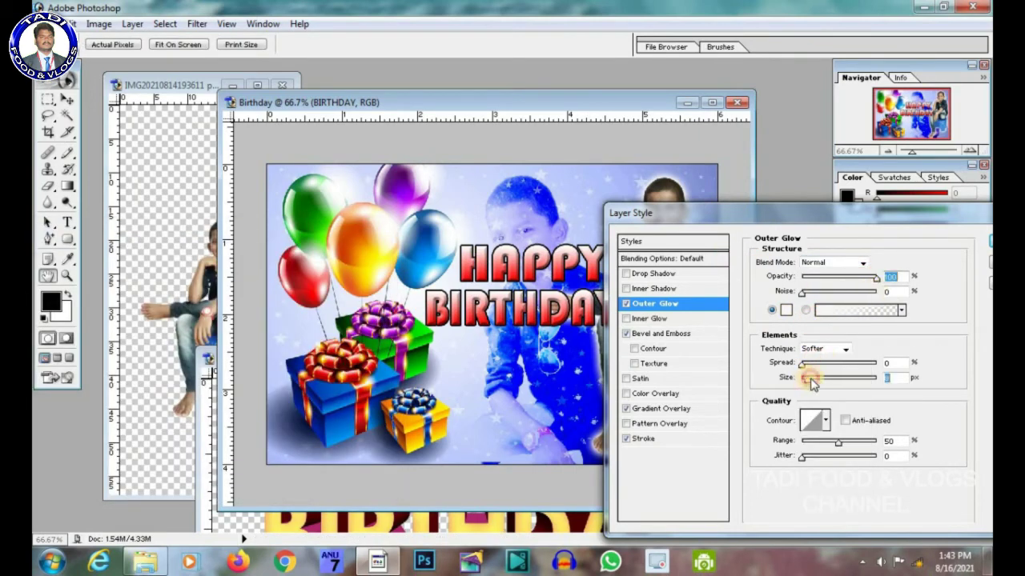
pyautogui.moveTo(811, 383); pyautogui.dragTo(814, 384)
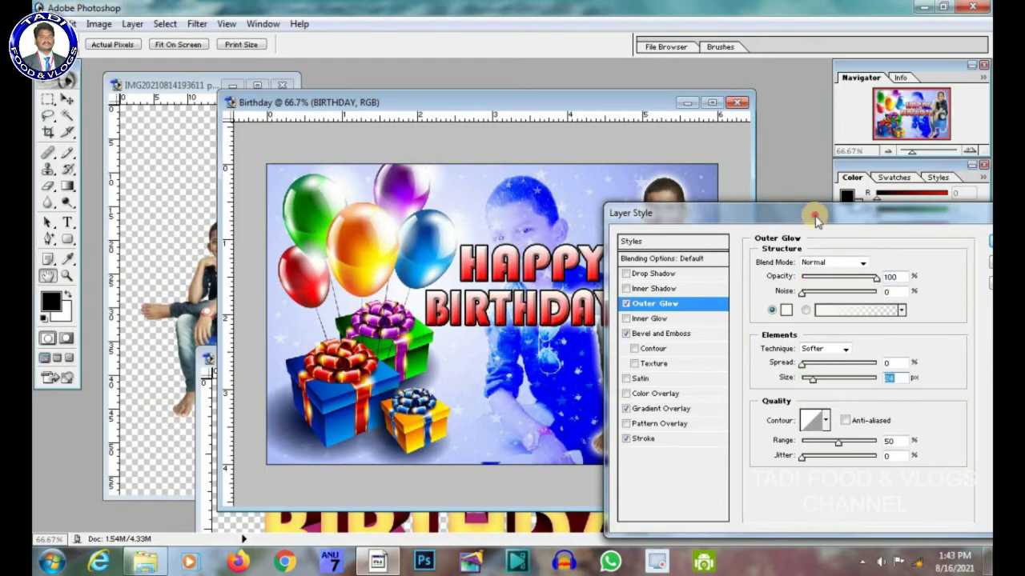
pyautogui.moveTo(810, 213); pyautogui.dragTo(642, 229)
pyautogui.click(850, 258)
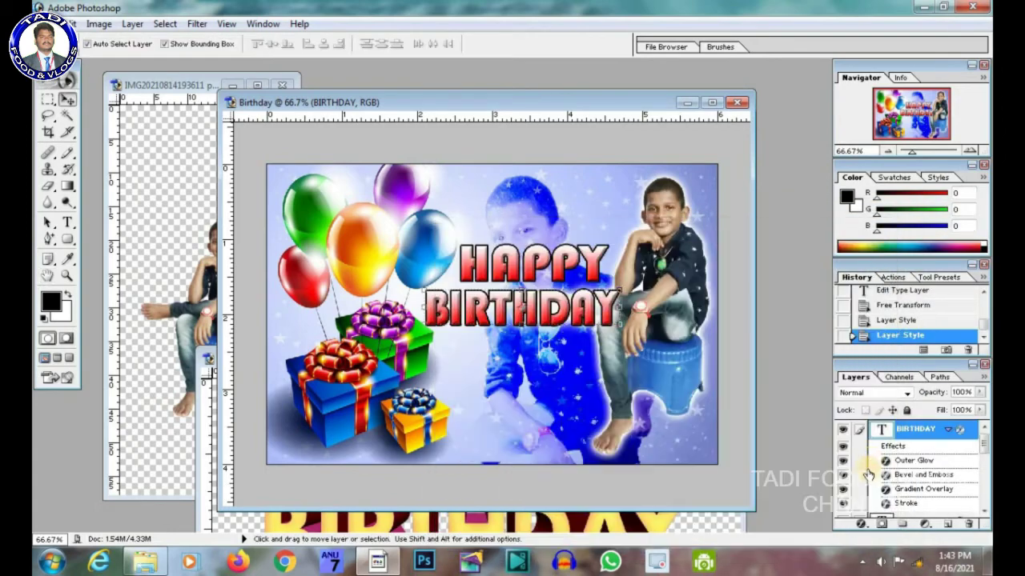
pyautogui.click(948, 430)
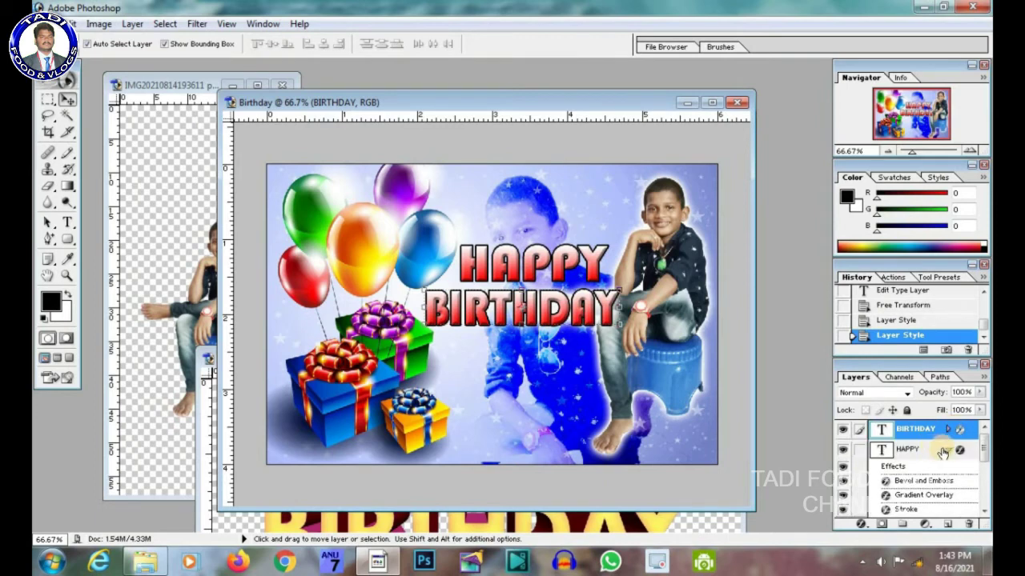
pyautogui.click(946, 450)
# - Give HAPPY an enlarged near-white Normal Outer Glow at 100% opacity
pyautogui.rightClick(922, 453)
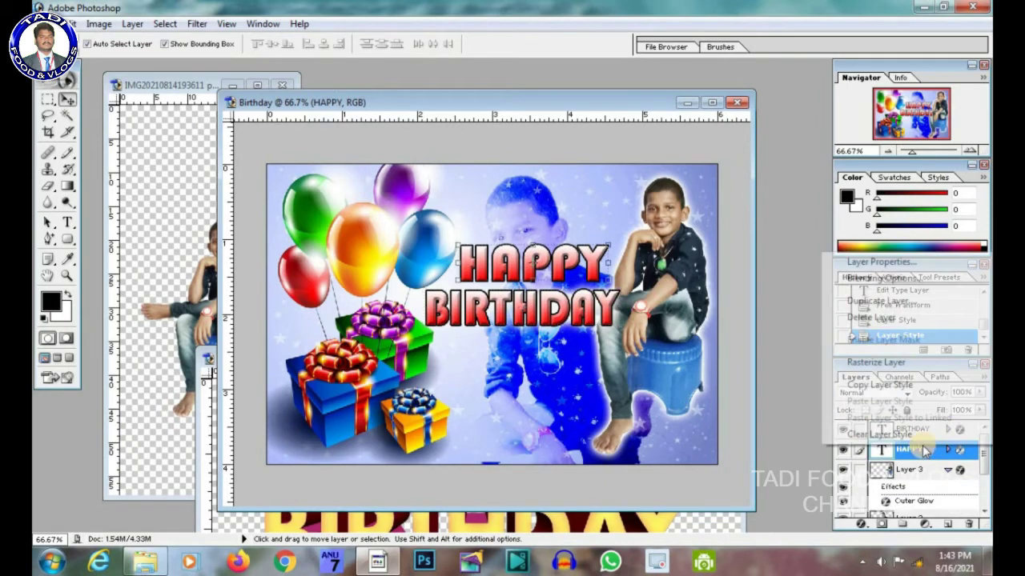
pyautogui.press('space')
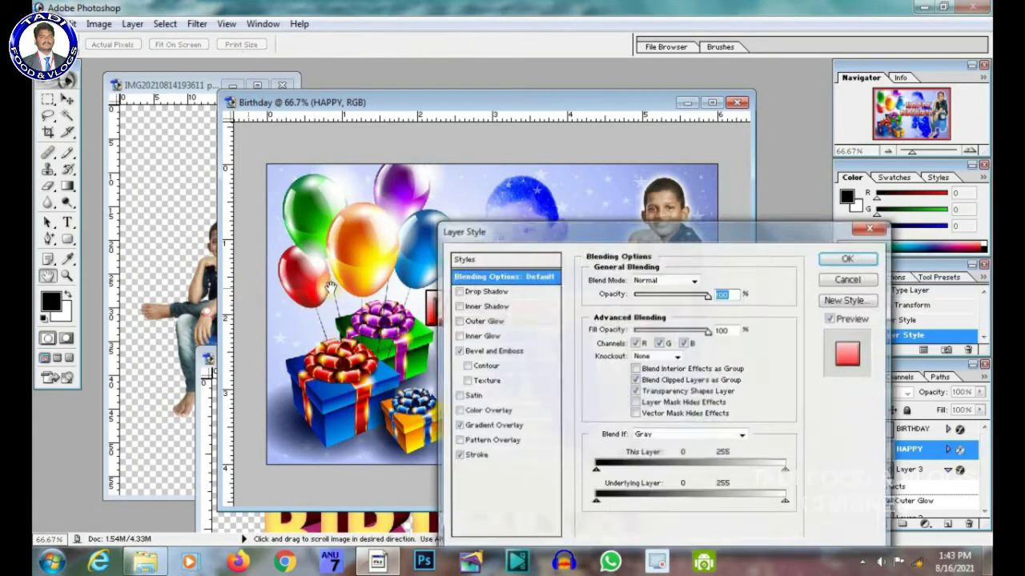
pyautogui.click(484, 321)
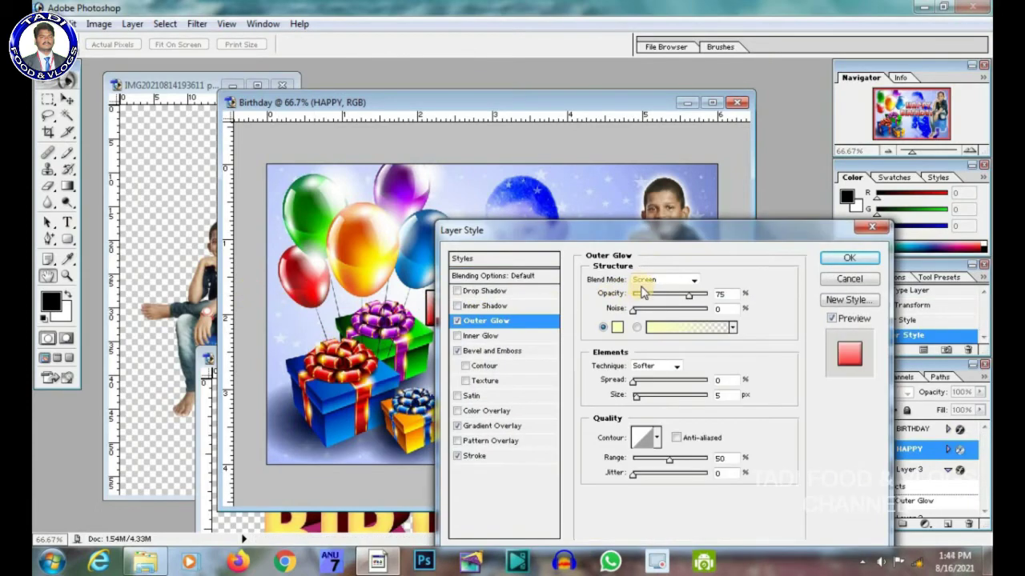
pyautogui.click(647, 280)
pyautogui.click(644, 291)
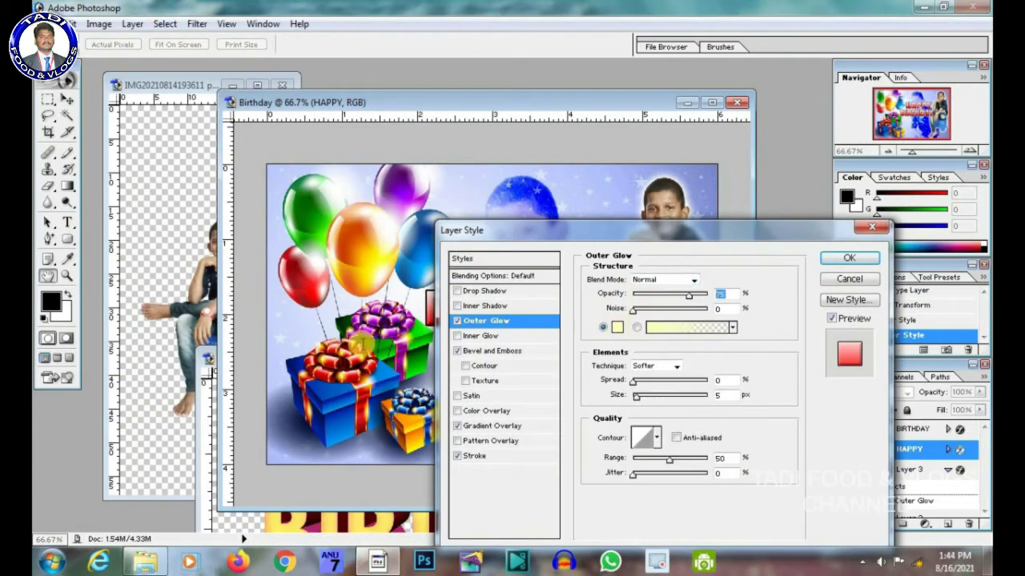
pyautogui.click(616, 327)
pyautogui.click(34, 272)
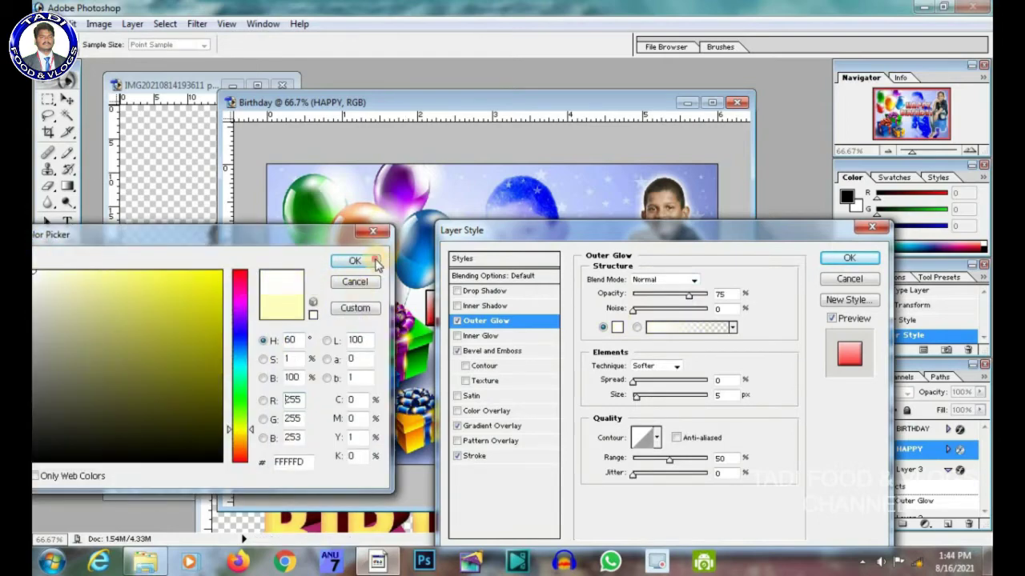
pyautogui.click(374, 263)
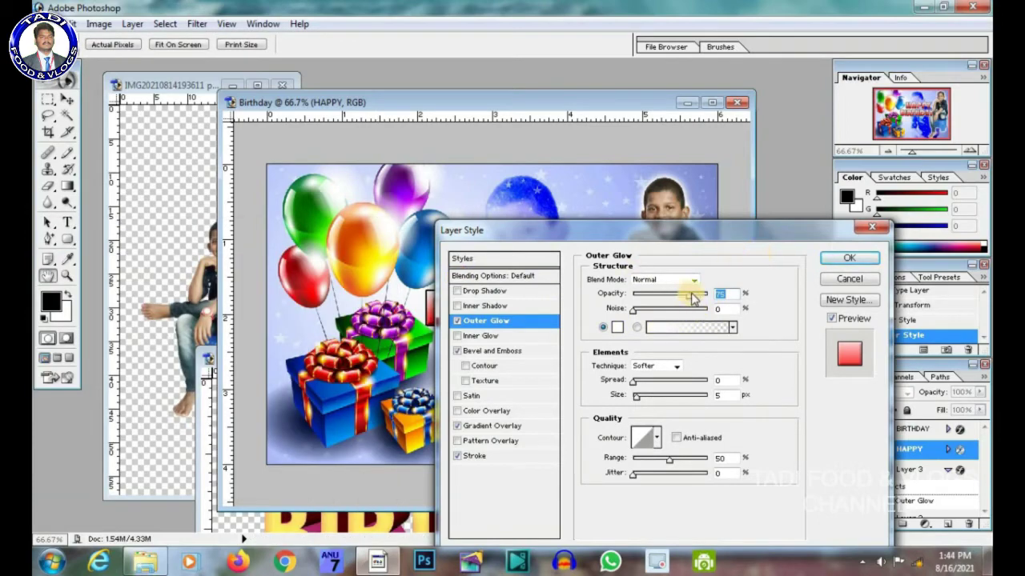
pyautogui.moveTo(693, 298); pyautogui.dragTo(707, 294)
pyautogui.moveTo(692, 231); pyautogui.dragTo(833, 179)
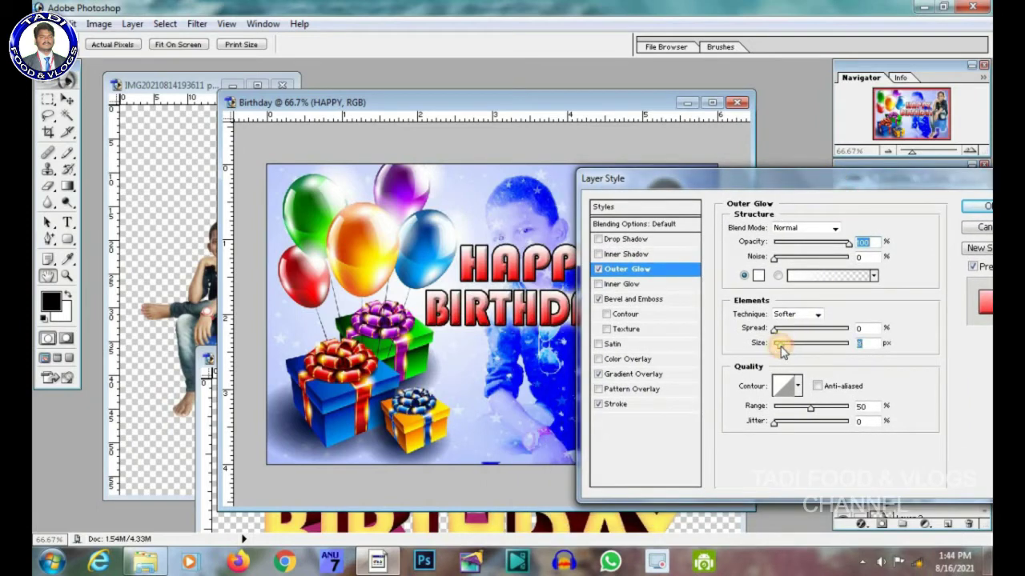
pyautogui.moveTo(782, 346); pyautogui.dragTo(790, 350)
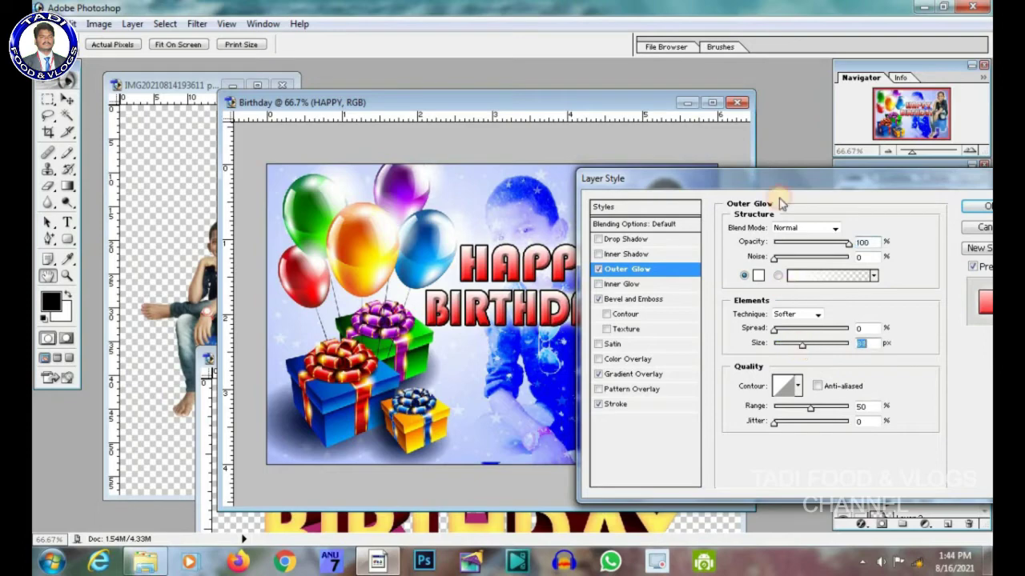
pyautogui.moveTo(785, 178); pyautogui.dragTo(661, 196)
pyautogui.click(861, 227)
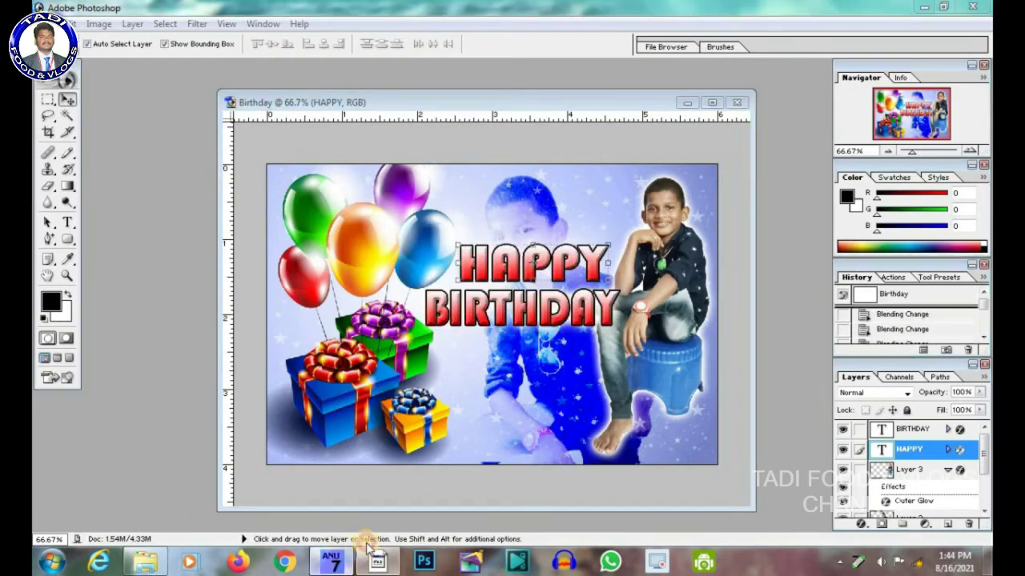
# - Type the boy's name in Telugu on a new layer right of the gift boxes
pyautogui.click(412, 327)
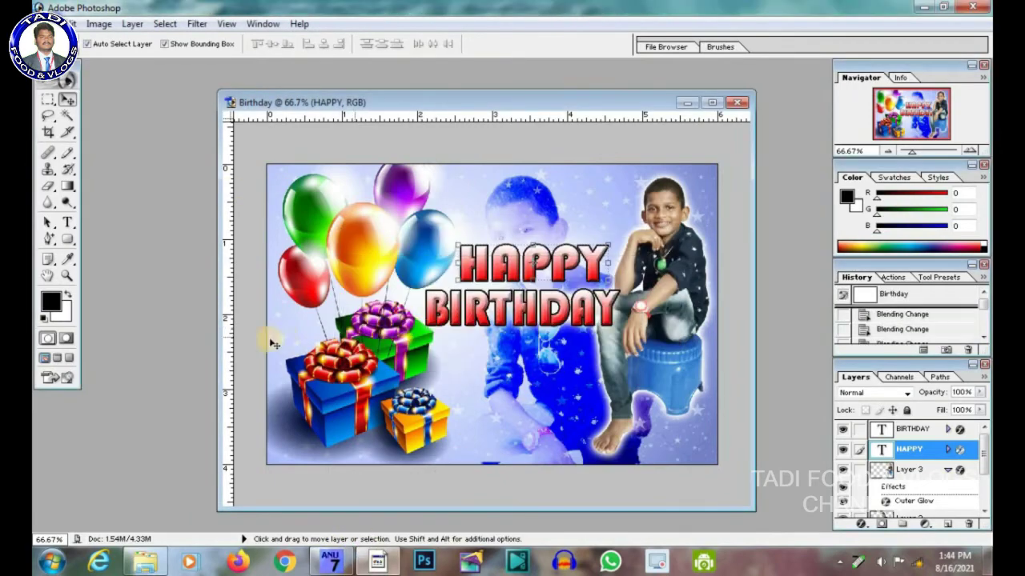
pyautogui.click(68, 224)
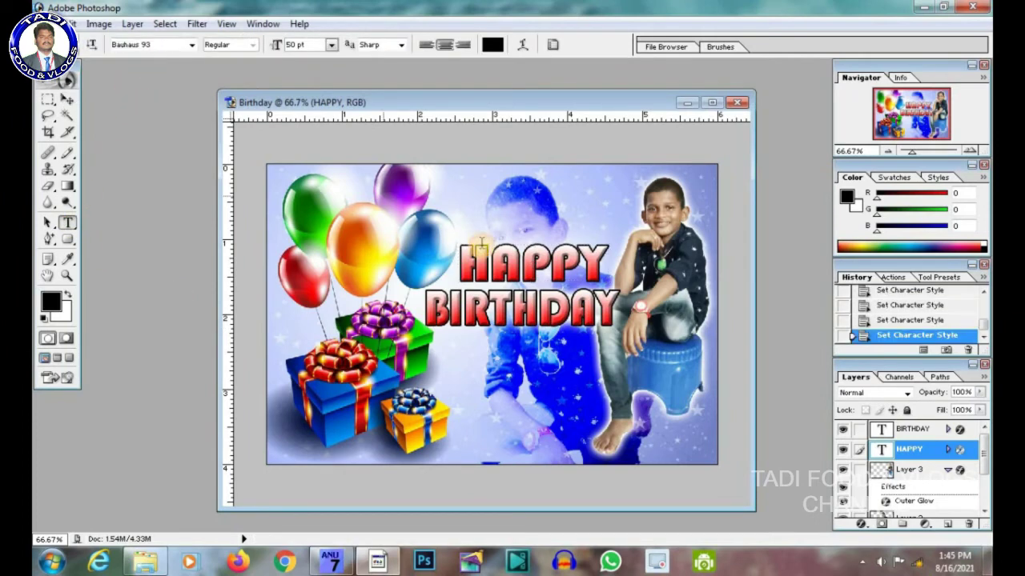
pyautogui.click(948, 525)
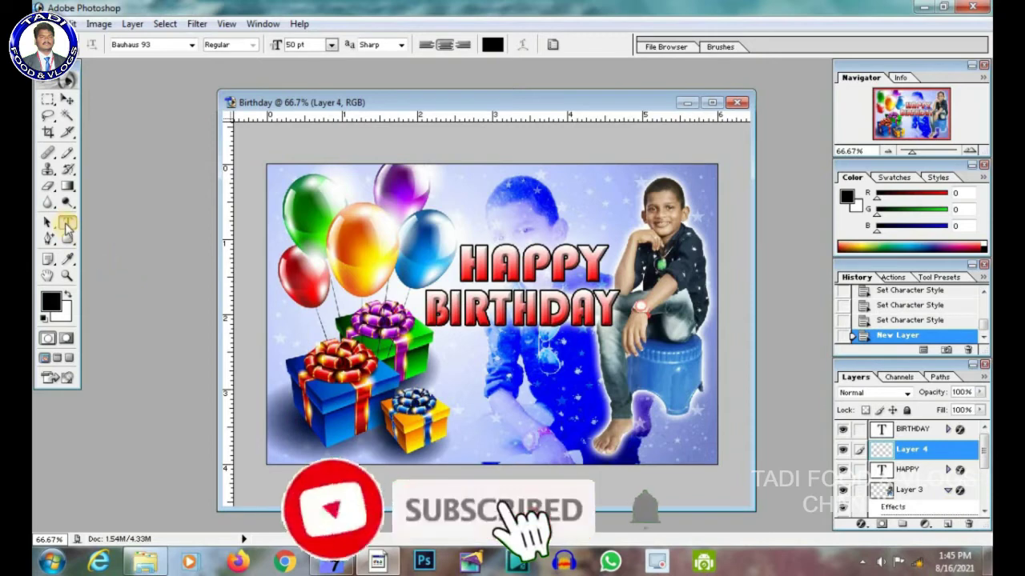
pyautogui.click(193, 46)
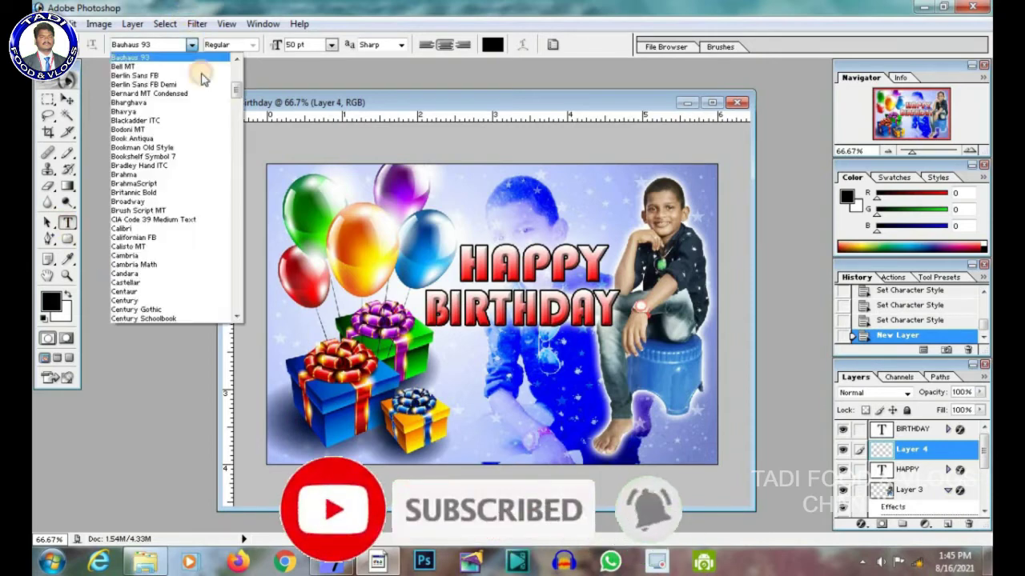
pyautogui.click(170, 174)
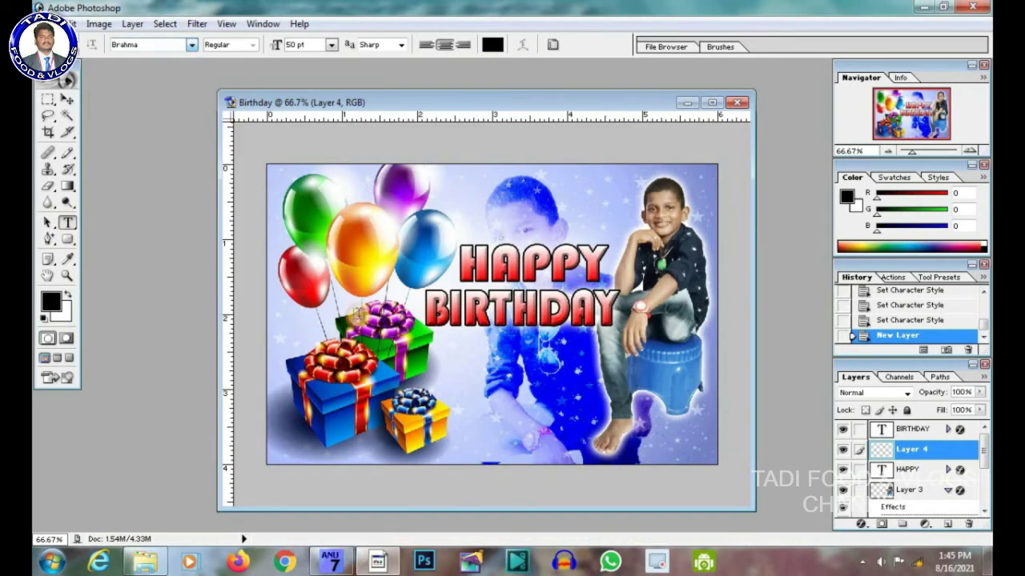
pyautogui.click(464, 412)
pyautogui.write('అ')
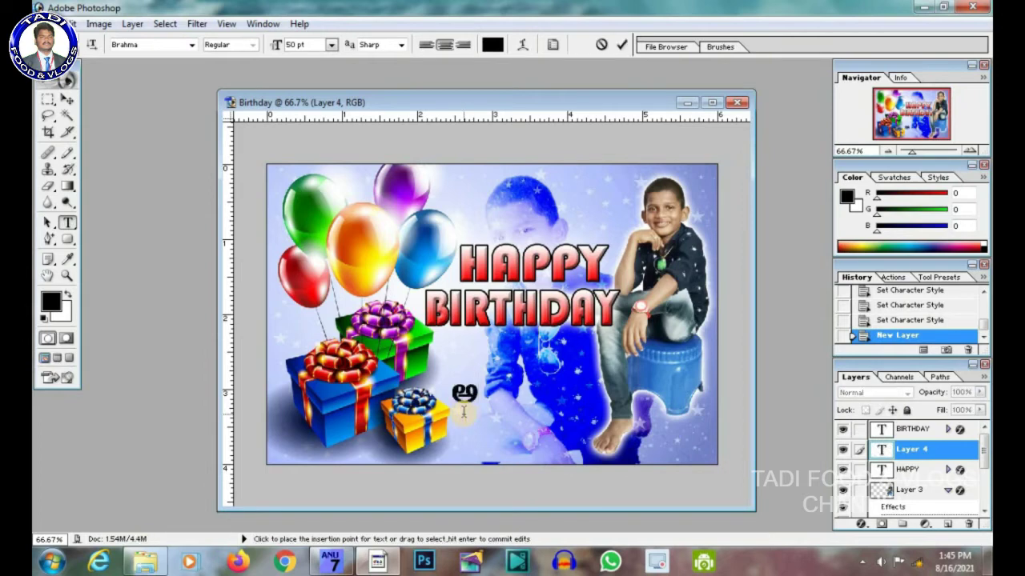
pyautogui.write('మిత్')
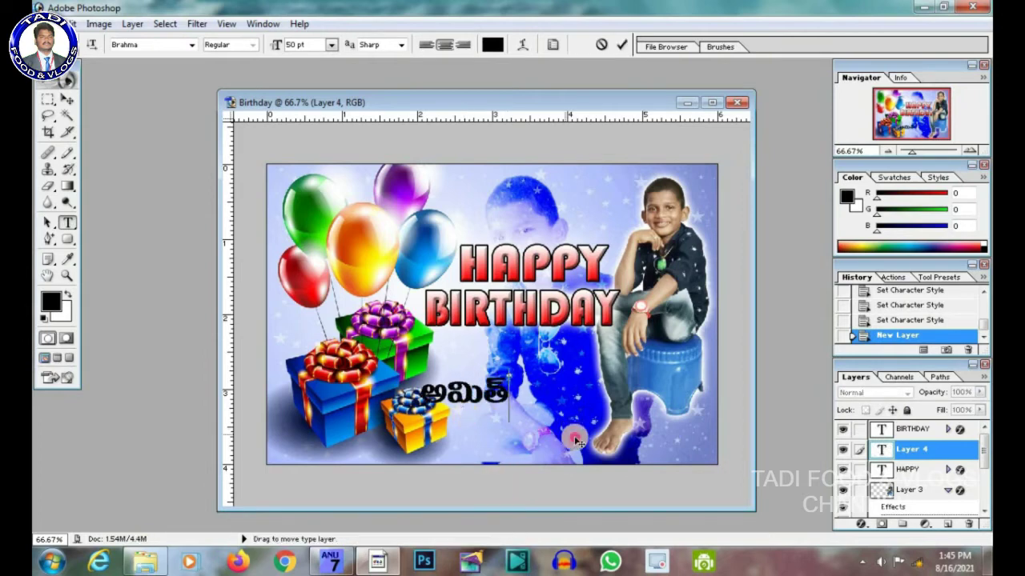
# - Cycle the Telugu name through fonts and settle on Hiranya
pyautogui.moveTo(575, 439); pyautogui.dragTo(606, 447)
pyautogui.hotkey('ctrl', 'a')
pyautogui.click(552, 44)
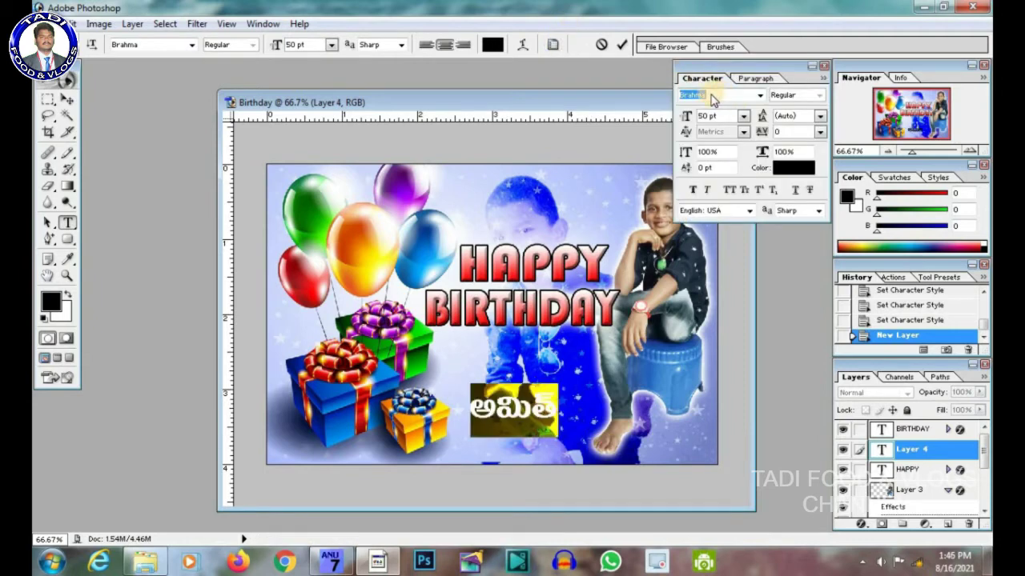
pyautogui.press('Down')
pyautogui.press('Down')
pyautogui.press('Down')
pyautogui.press('Down')
pyautogui.press('Down')
pyautogui.press('Down')
pyautogui.press('Down')
pyautogui.press('Down')
pyautogui.press('Down')
pyautogui.press('Down')
pyautogui.press('Down')
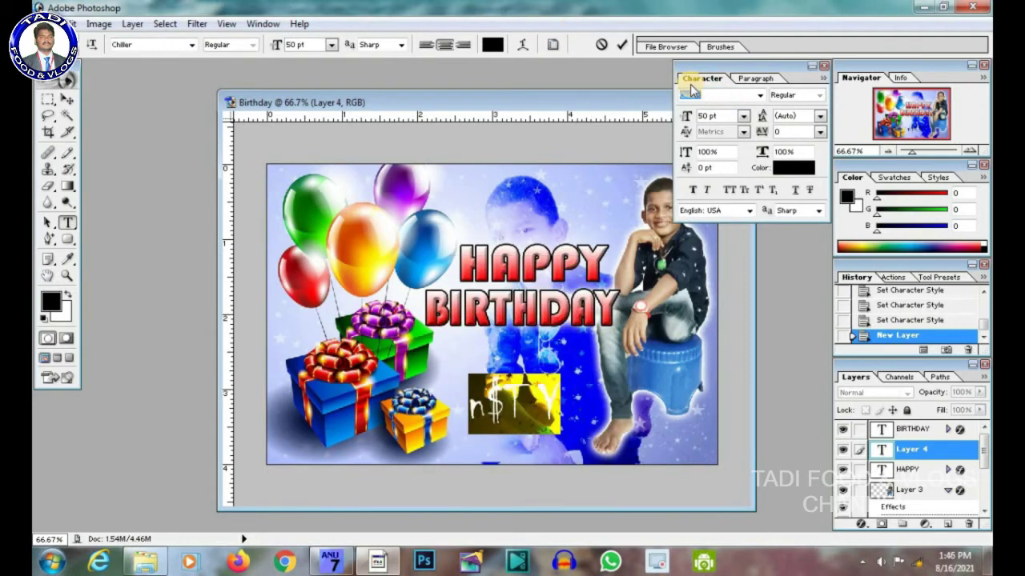
pyautogui.press('Down')
pyautogui.press('Down')
pyautogui.press('Down')
pyautogui.press('Down')
pyautogui.press('Down')
pyautogui.press('Down')
pyautogui.press('Down')
pyautogui.press('Down')
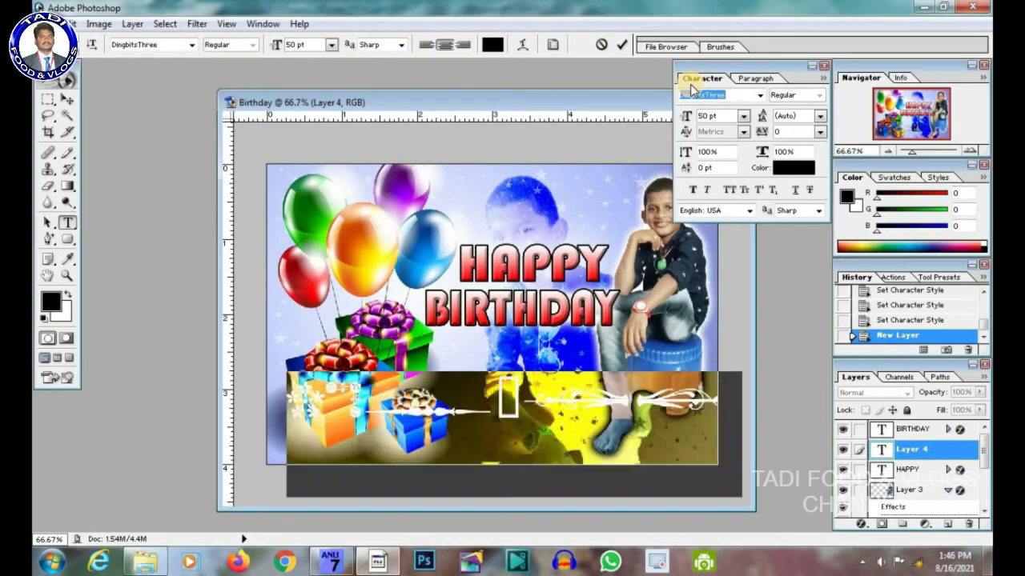
pyautogui.press('Down')
pyautogui.press('Down')
pyautogui.press('Down')
pyautogui.press('Down')
pyautogui.press('Down')
pyautogui.press('Down')
pyautogui.press('Down')
pyautogui.press('Down')
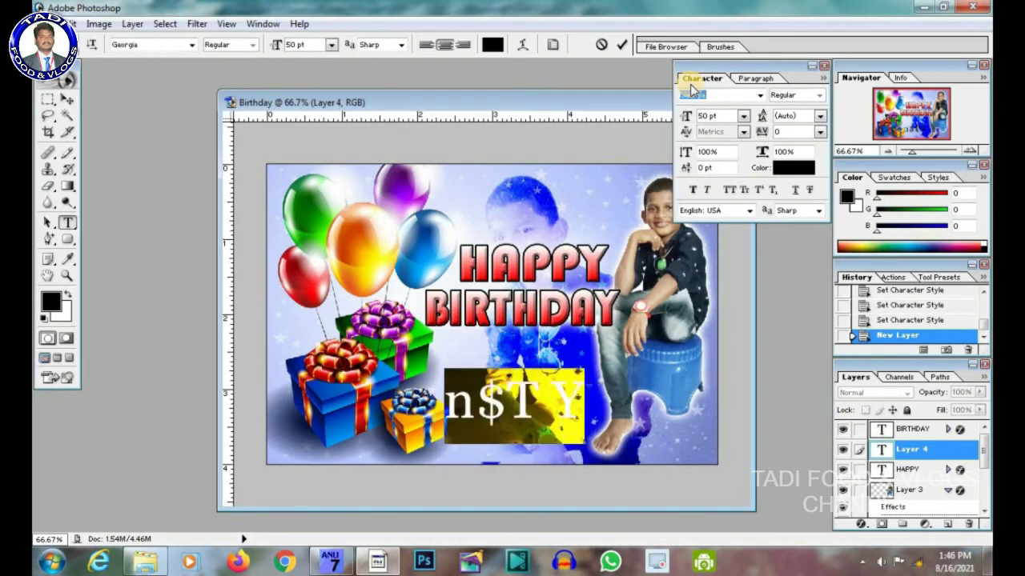
pyautogui.press('Down')
pyautogui.press('Down')
pyautogui.press('Down')
pyautogui.press('Down')
pyautogui.press('Down')
pyautogui.press('Down')
pyautogui.press('Down')
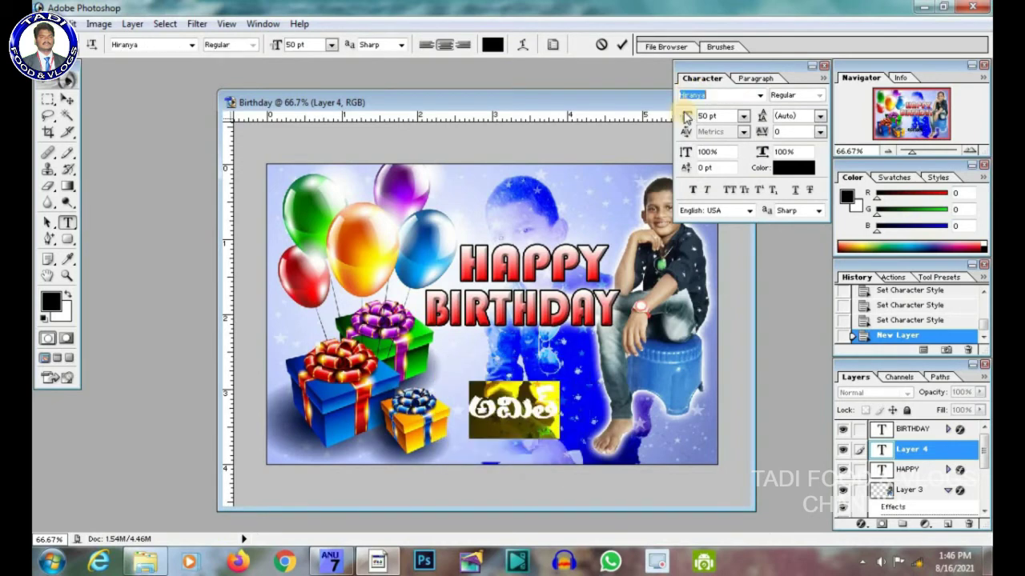
pyautogui.press('Return')
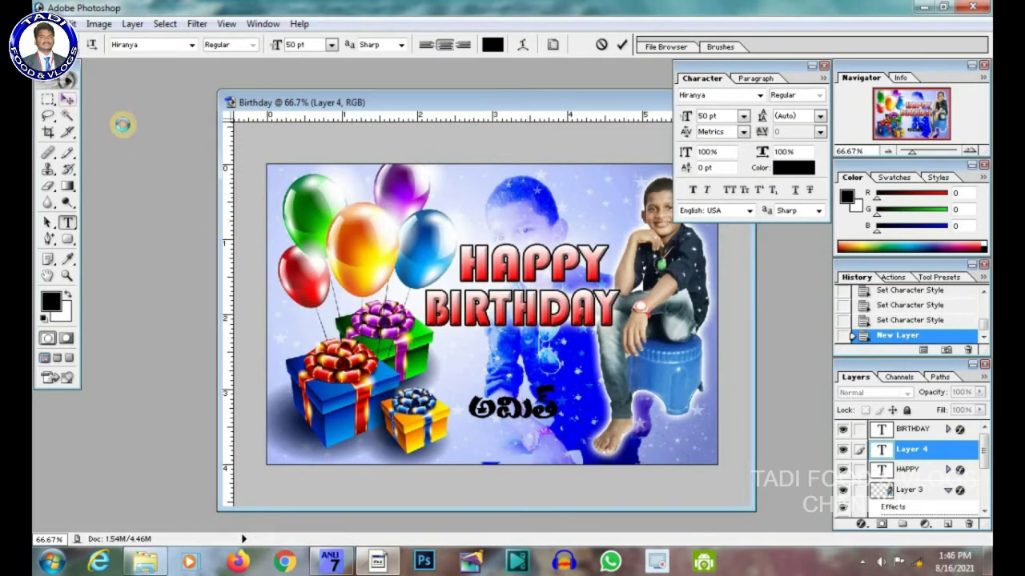
# - Enlarge the Telugu name to about 155%
pyautogui.click(67, 98)
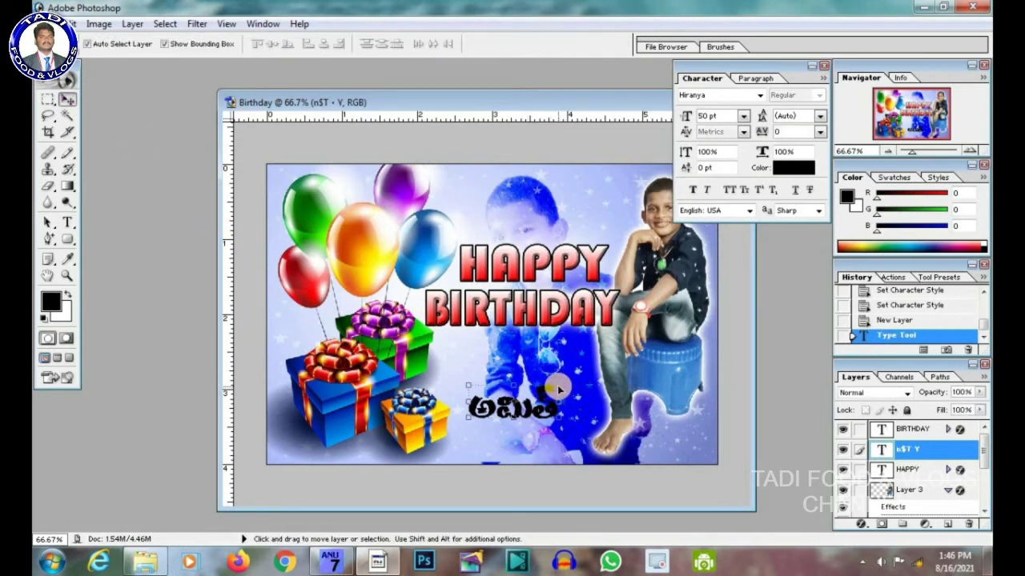
pyautogui.click(558, 385)
pyautogui.moveTo(559, 385)
pyautogui.mouseDown()
pyautogui.moveTo(583, 375)
pyautogui.moveTo(573, 400)
pyautogui.mouseUp()
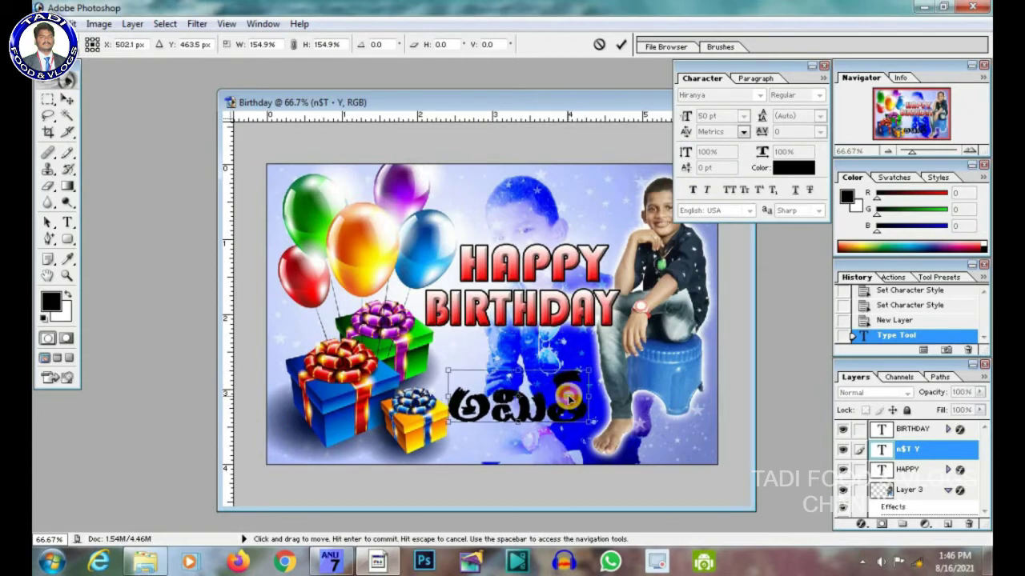
pyautogui.click(68, 99)
pyautogui.click(416, 226)
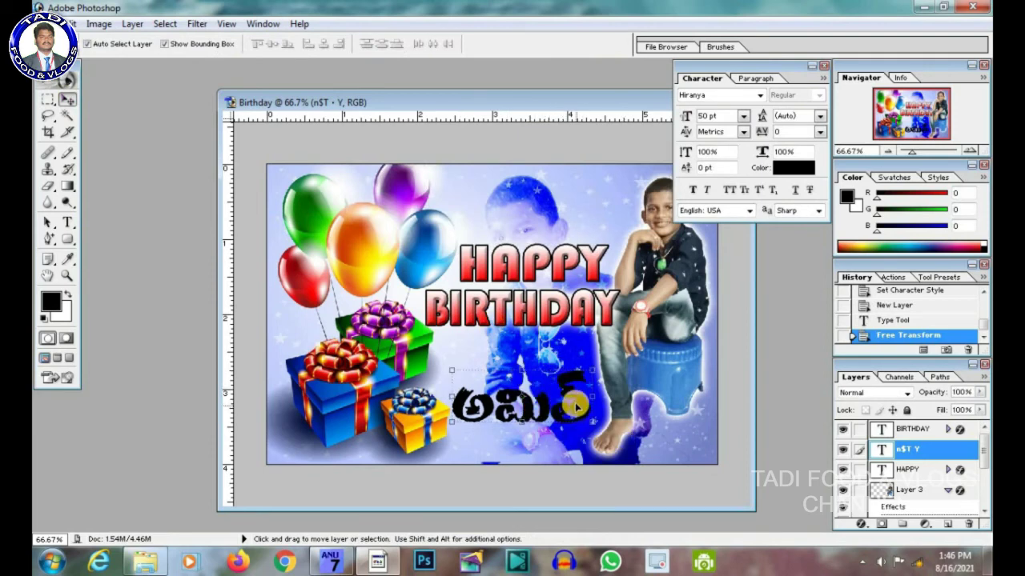
# - Duplicate the Telugu name layer and nudge both copies slightly right
pyautogui.rightClick(913, 447)
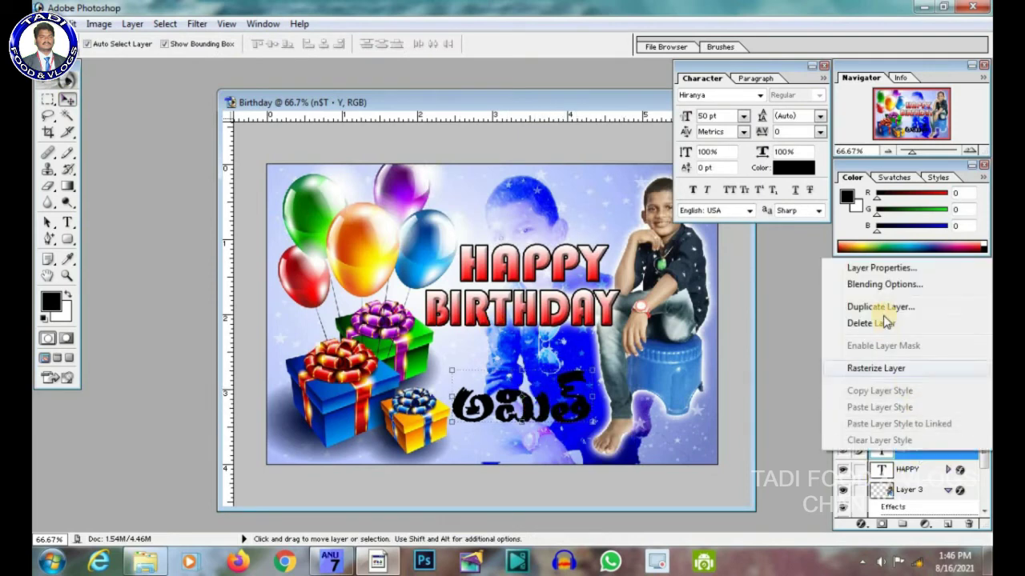
pyautogui.click(884, 308)
pyautogui.click(628, 243)
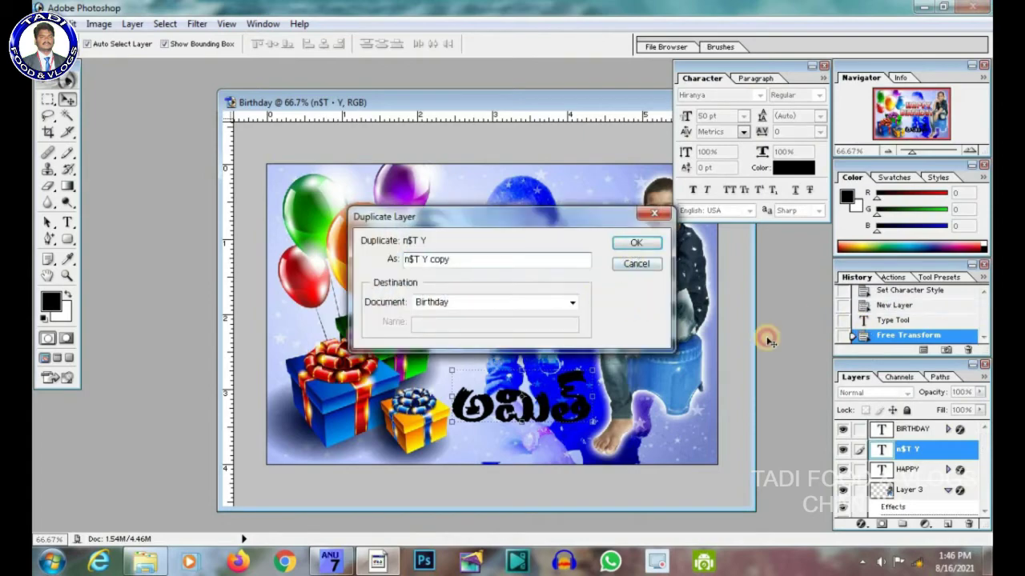
pyautogui.press('Right')
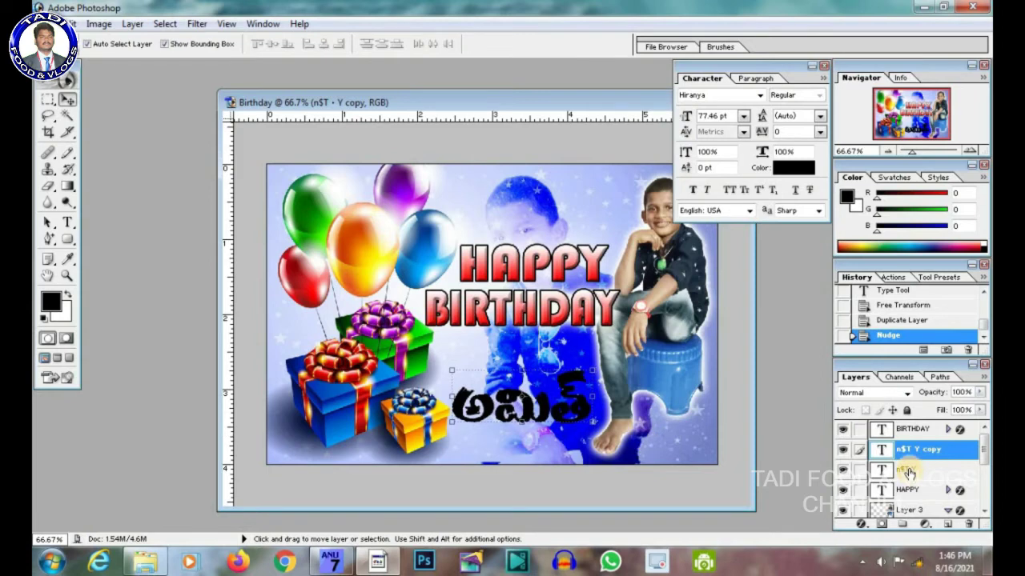
pyautogui.click(908, 473)
pyautogui.press('Right')
pyautogui.press('Right')
pyautogui.press('Right')
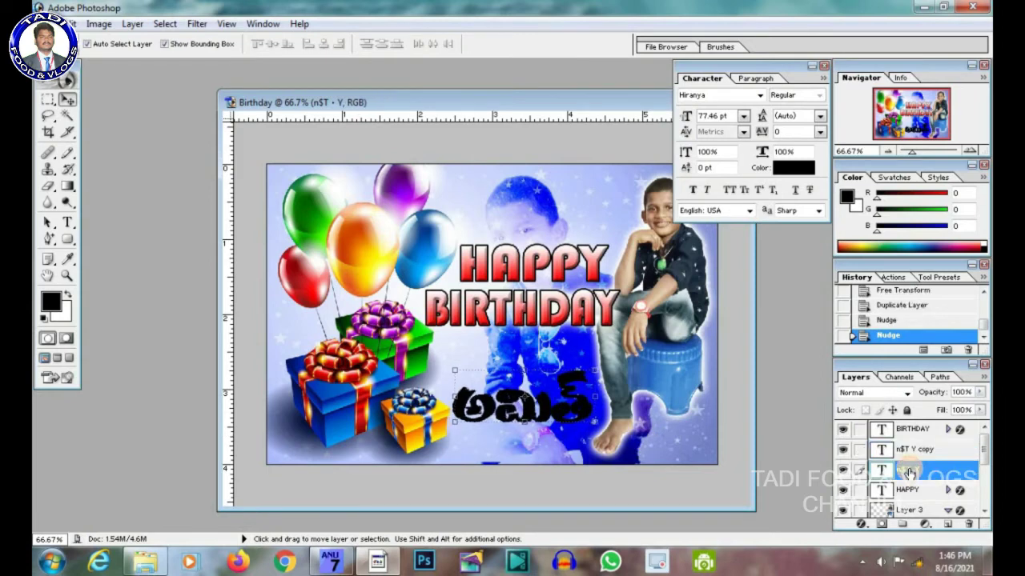
pyautogui.press('Right')
pyautogui.press('Right')
pyautogui.press('Right')
# - Link the two name layers and enlarge them together to about 110%
pyautogui.click(910, 449)
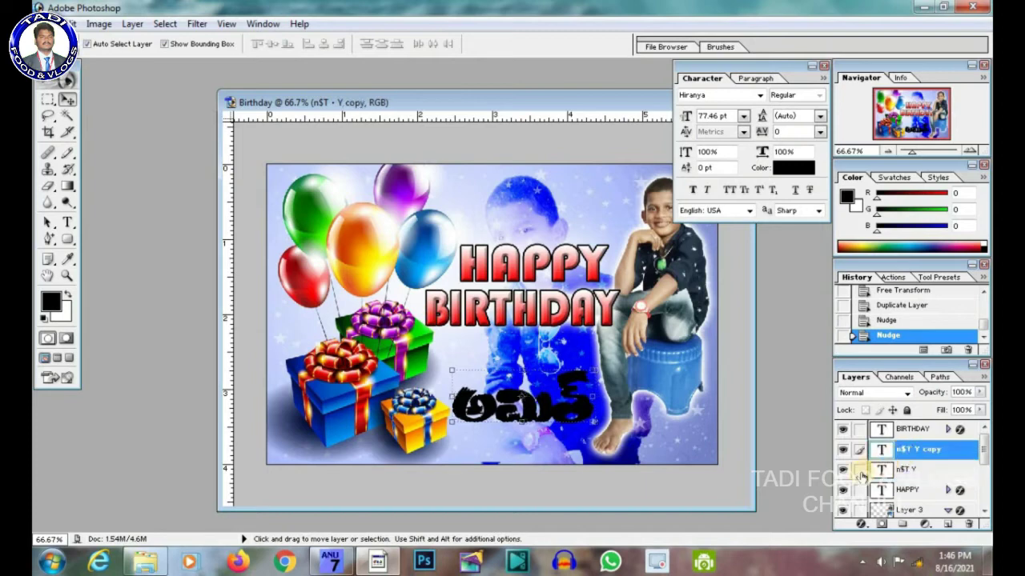
pyautogui.click(911, 452)
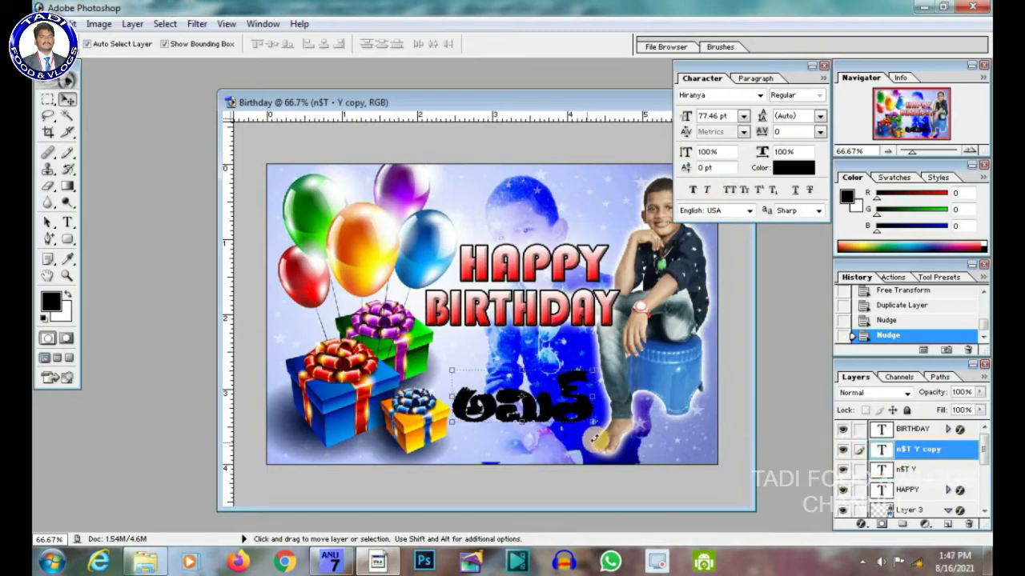
pyautogui.click(857, 471)
pyautogui.click(596, 371)
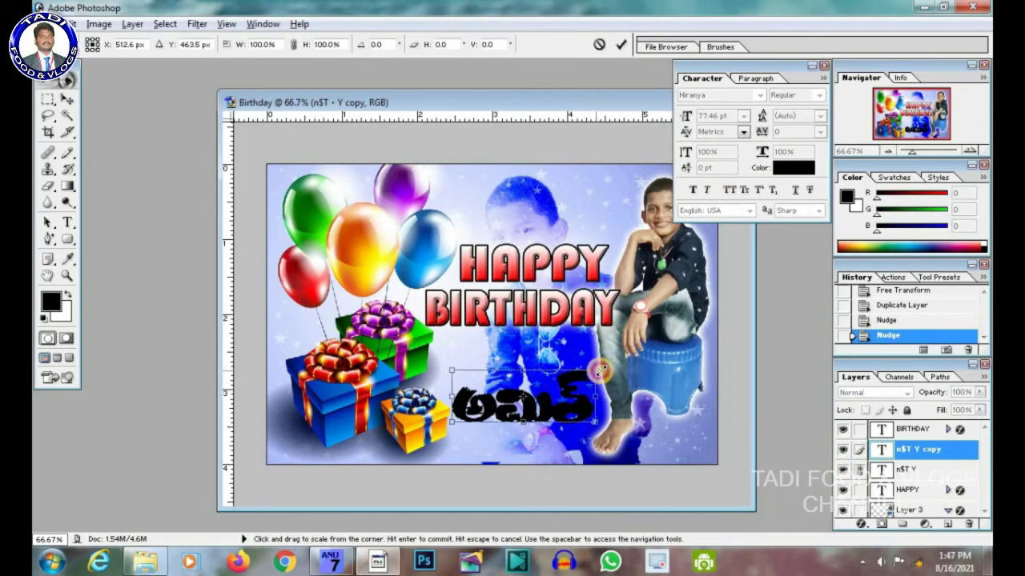
pyautogui.moveTo(596, 371); pyautogui.dragTo(604, 366)
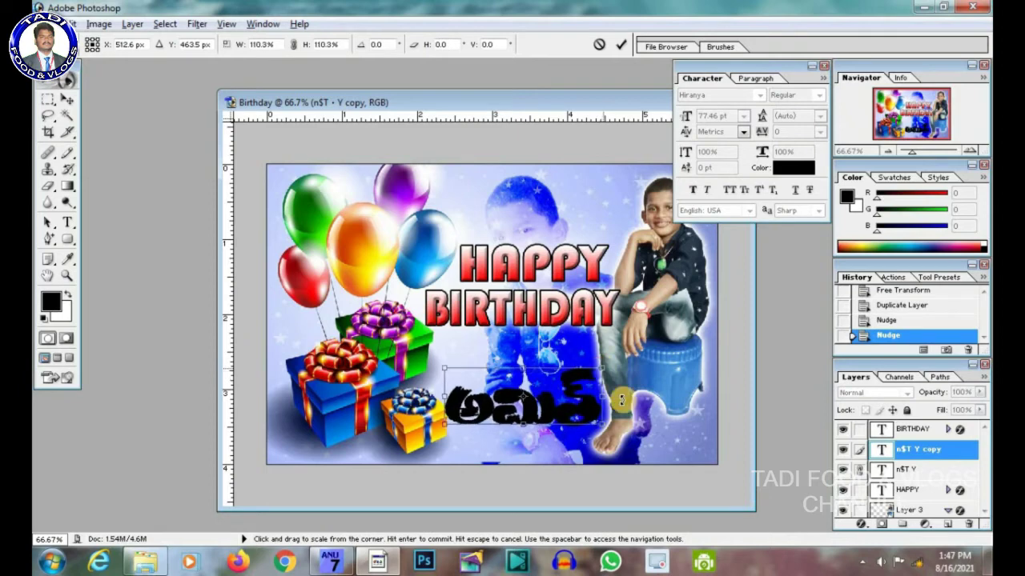
pyautogui.click(66, 100)
pyautogui.click(425, 222)
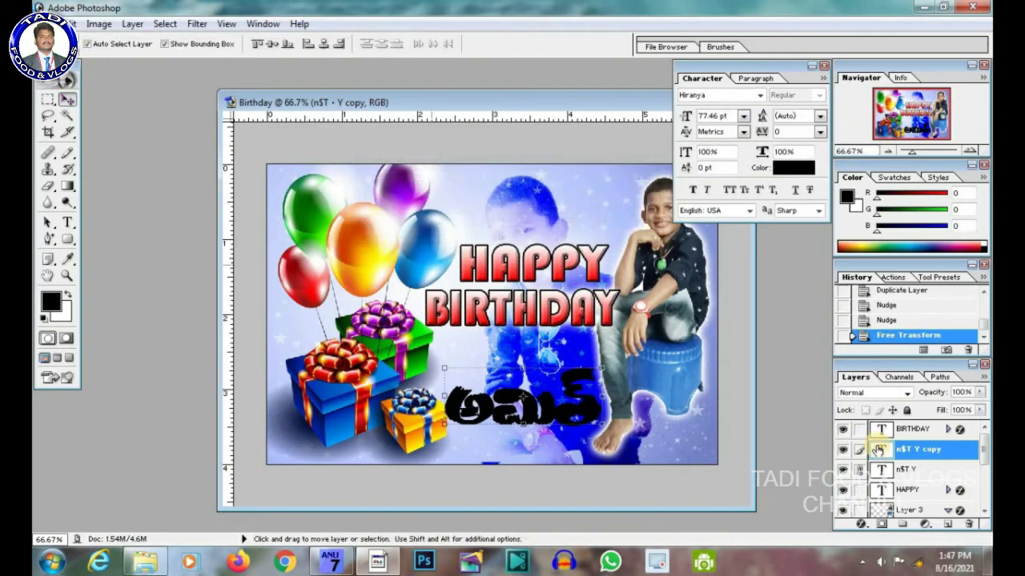
# - Give the Telugu name copy layer a purple C017C2 Color Overlay
pyautogui.rightClick(903, 448)
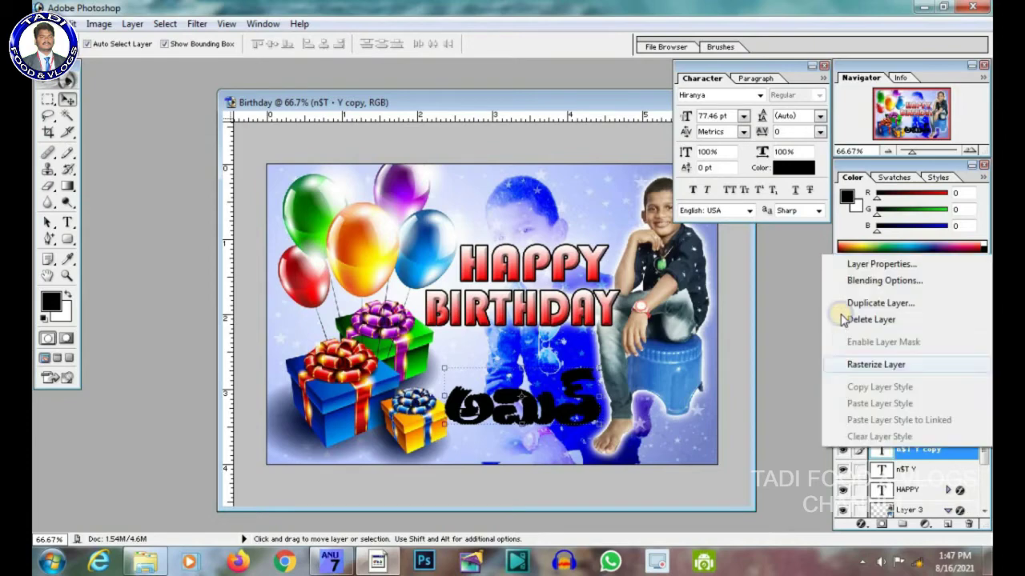
pyautogui.click(881, 281)
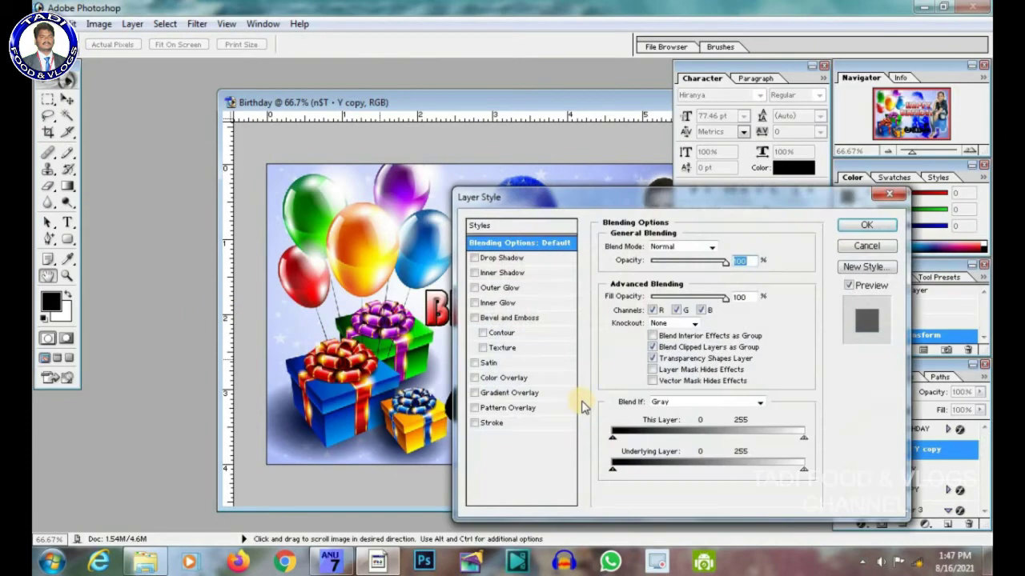
pyautogui.moveTo(513, 207); pyautogui.dragTo(642, 194)
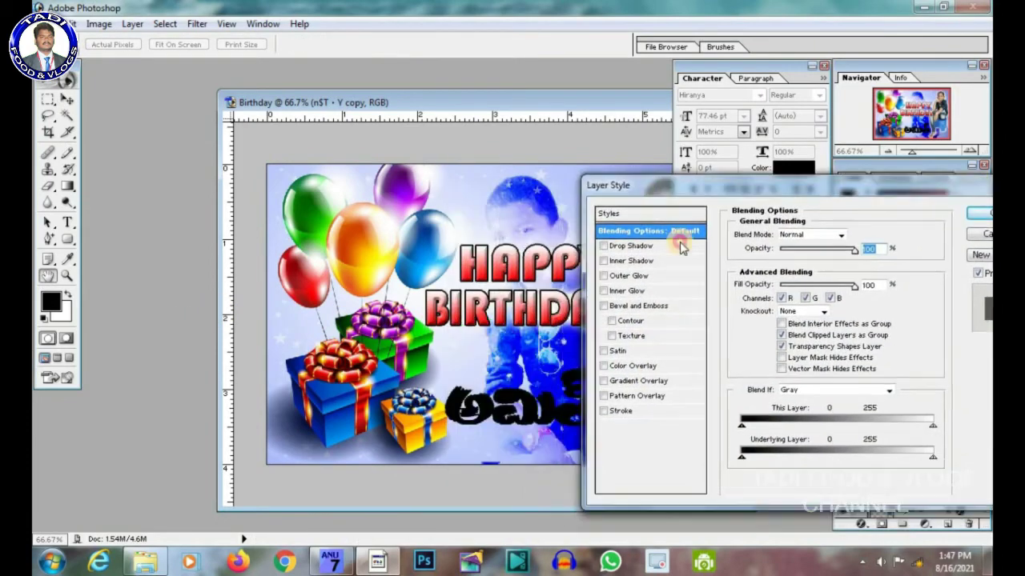
pyautogui.click(641, 366)
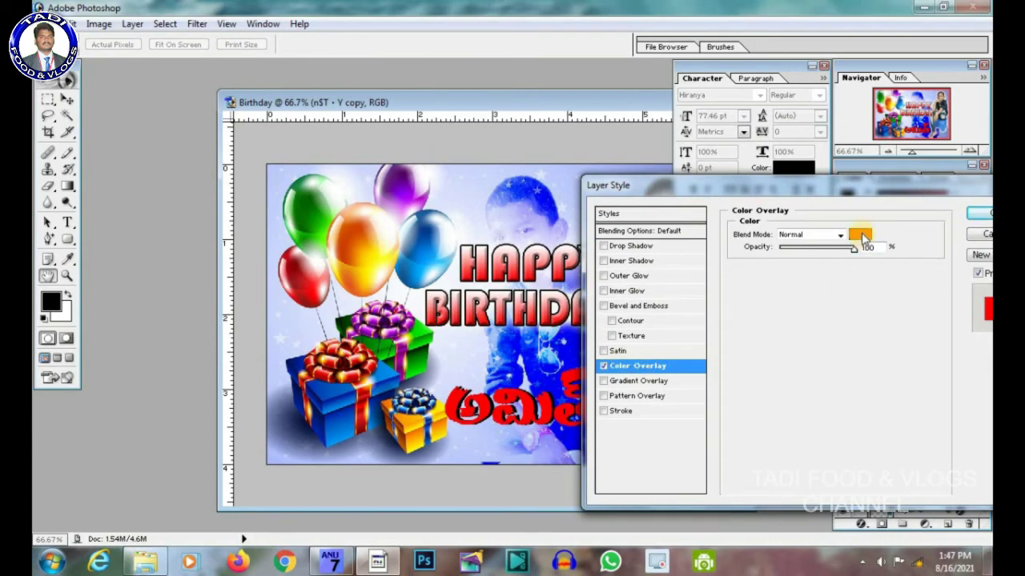
pyautogui.click(861, 235)
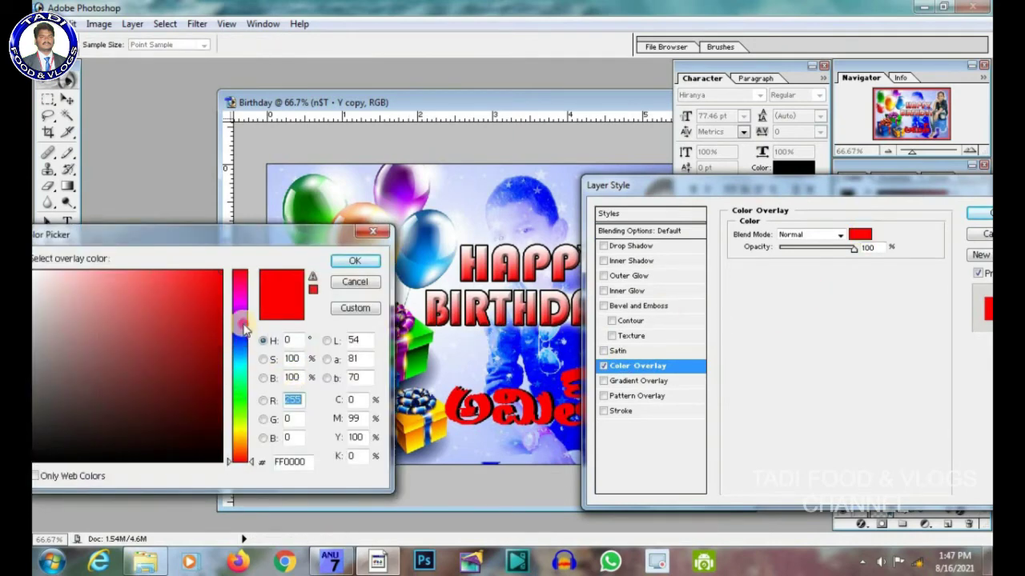
pyautogui.moveTo(245, 328); pyautogui.dragTo(240, 303)
pyautogui.moveTo(194, 320); pyautogui.dragTo(199, 316)
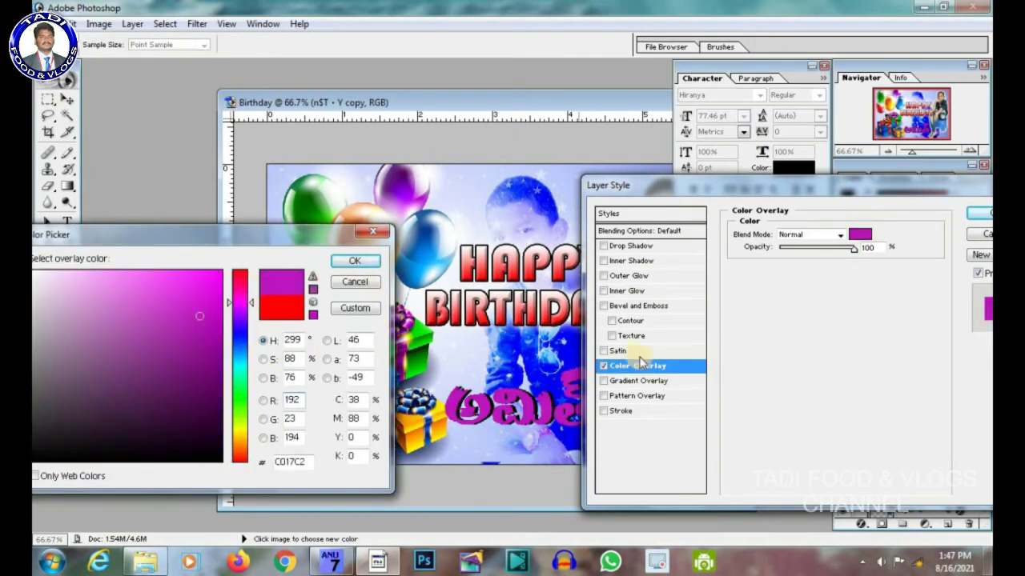
pyautogui.click(355, 261)
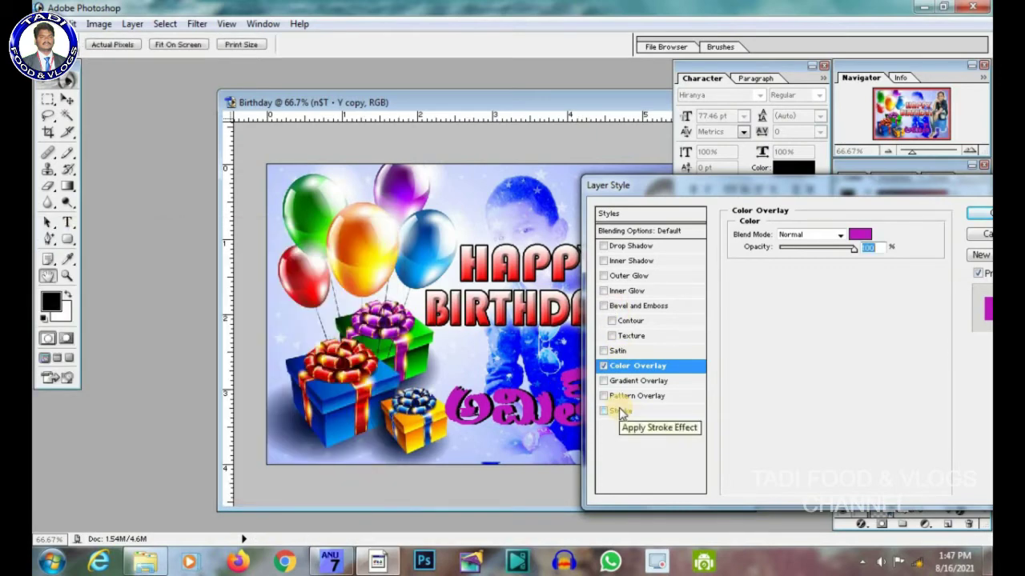
# - Add Bevel and Emboss and a 3 px black outline stroke, then apply the styles
pyautogui.click(632, 306)
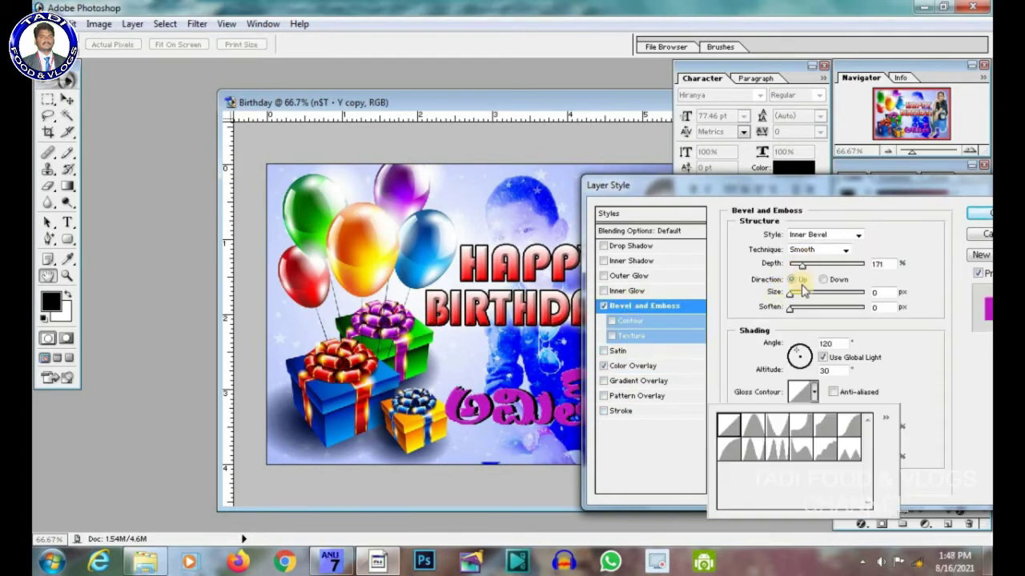
pyautogui.click(792, 296)
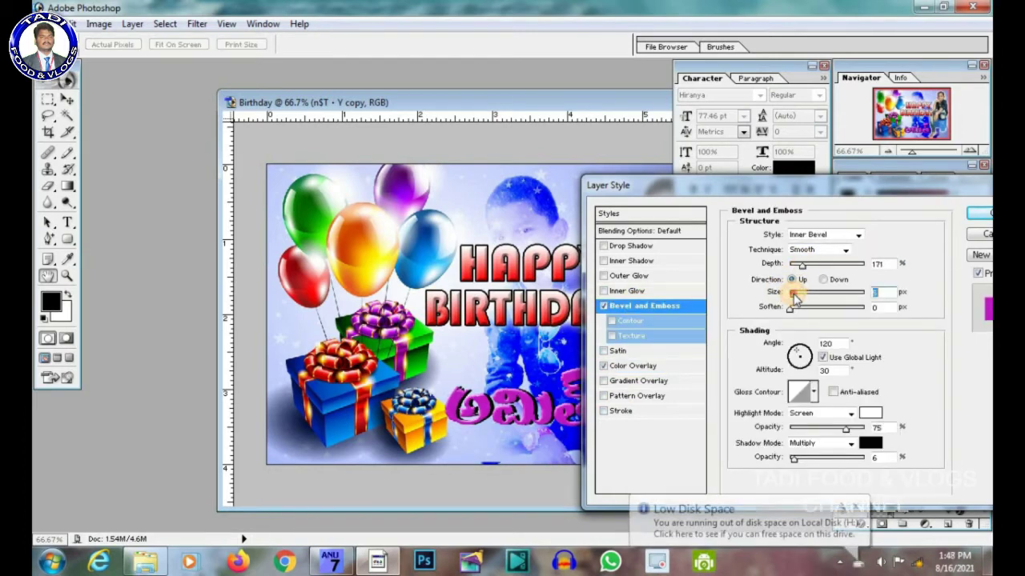
pyautogui.click(621, 410)
pyautogui.click(766, 321)
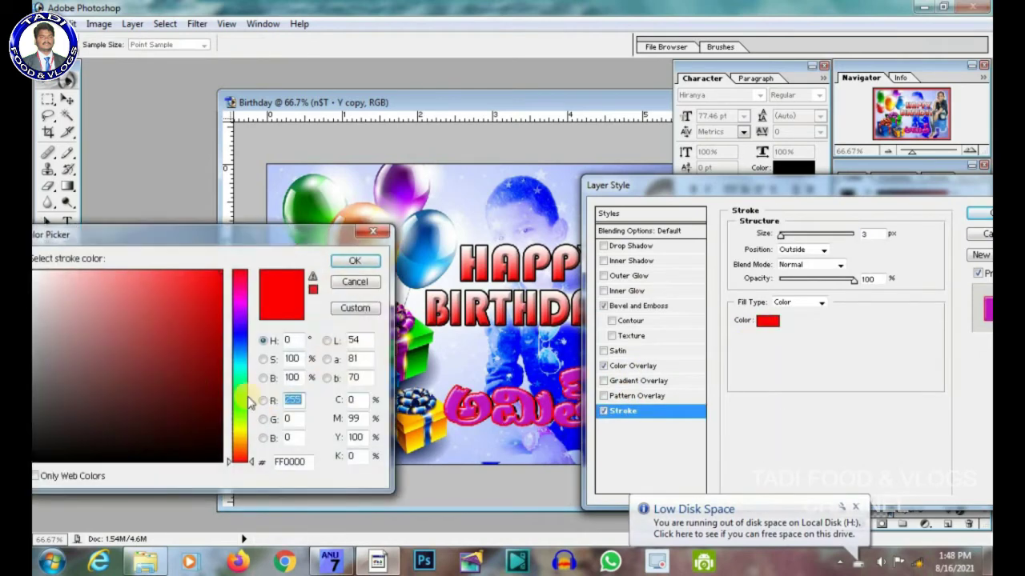
pyautogui.click(165, 433)
pyautogui.click(34, 462)
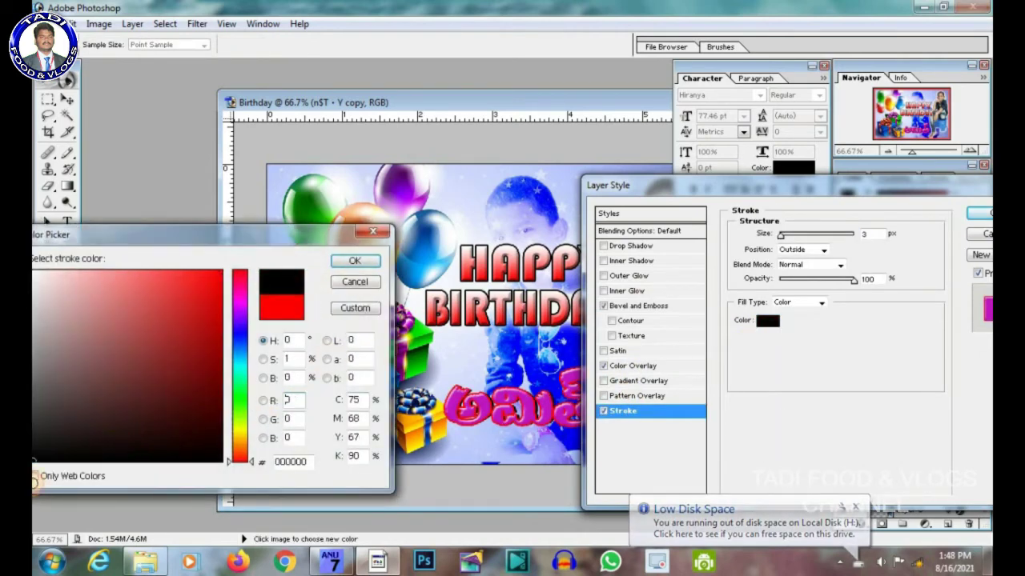
pyautogui.click(354, 261)
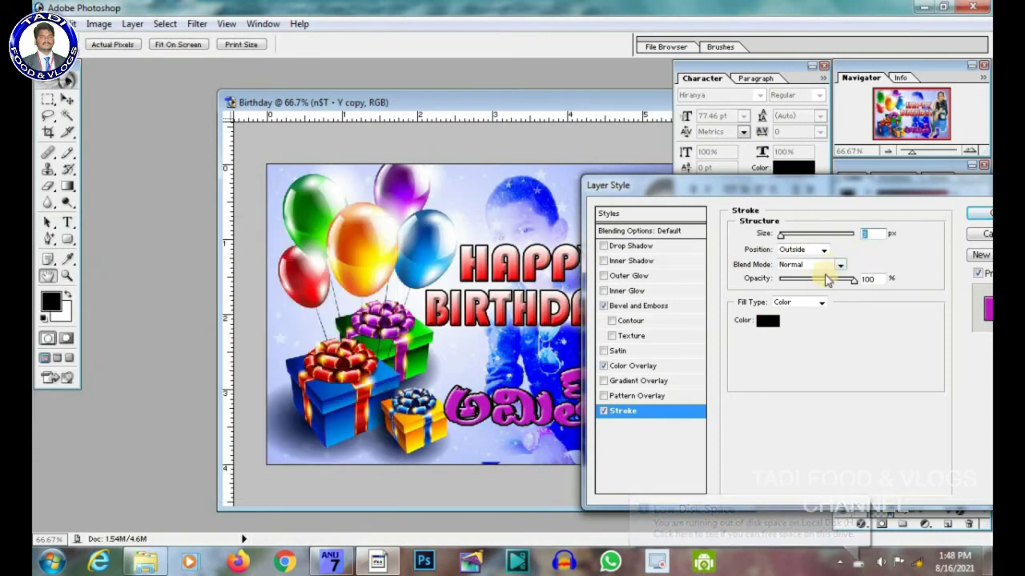
pyautogui.click(767, 321)
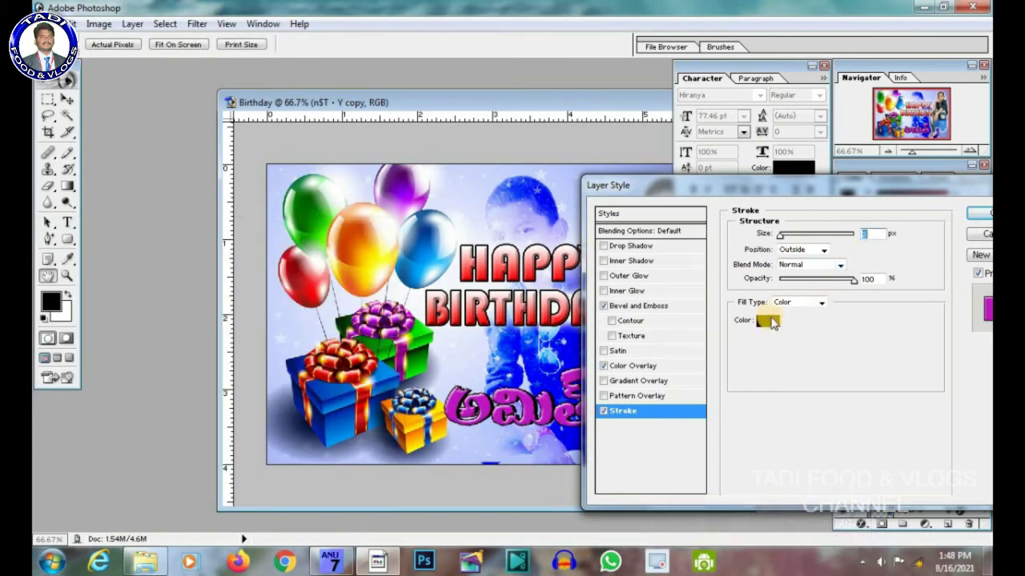
pyautogui.press('Up')
pyautogui.press('Up')
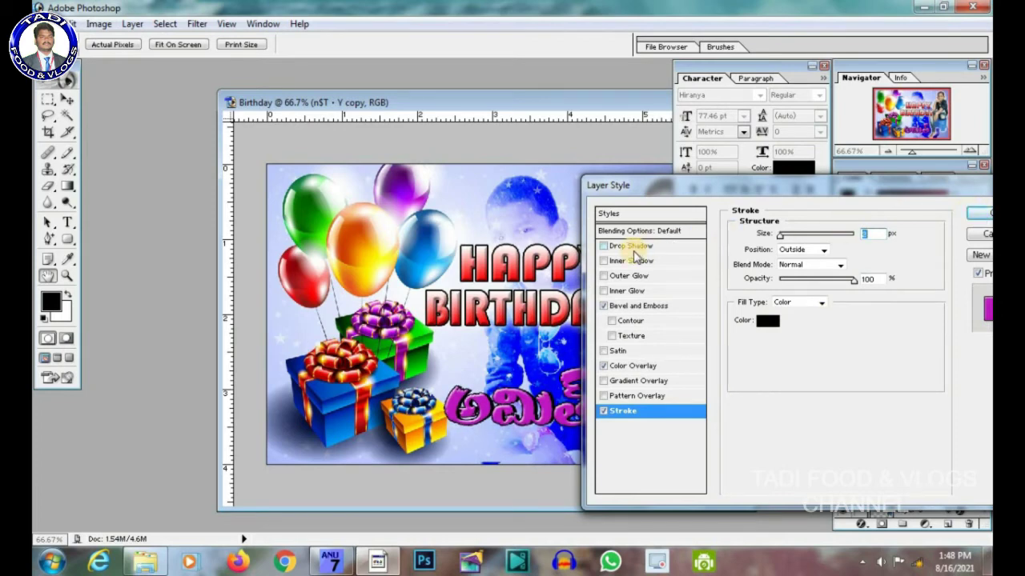
pyautogui.click(971, 216)
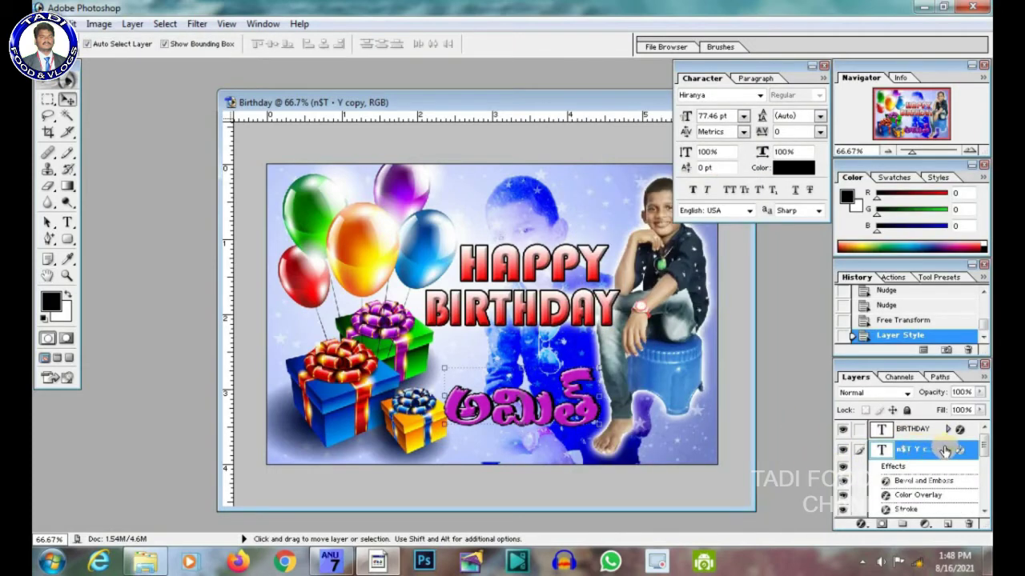
# - Give the original Telugu name layer a Bevel and Emboss with ridged gloss contour and size 4
pyautogui.click(948, 450)
pyautogui.click(923, 477)
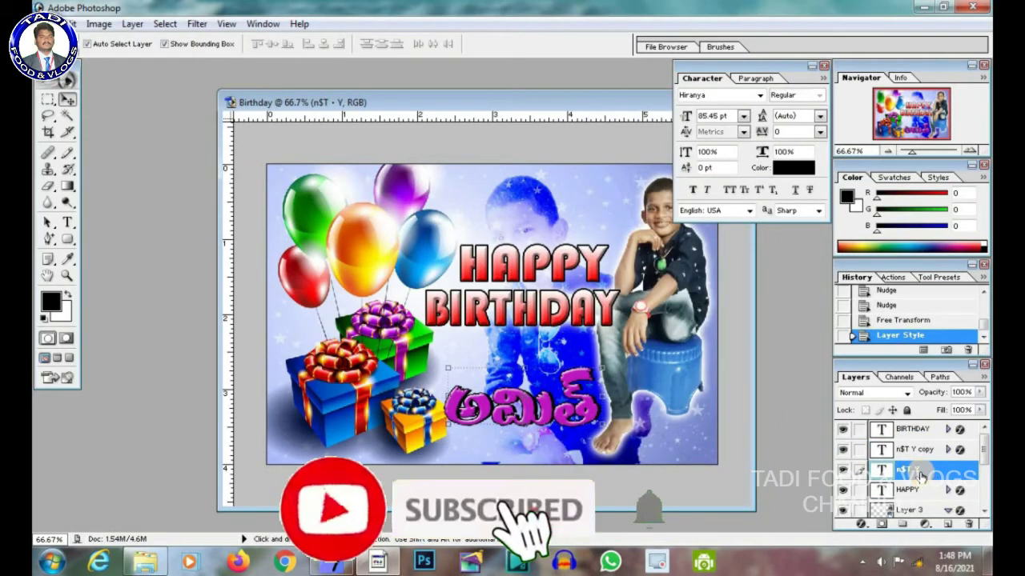
pyautogui.rightClick(921, 475)
pyautogui.click(834, 308)
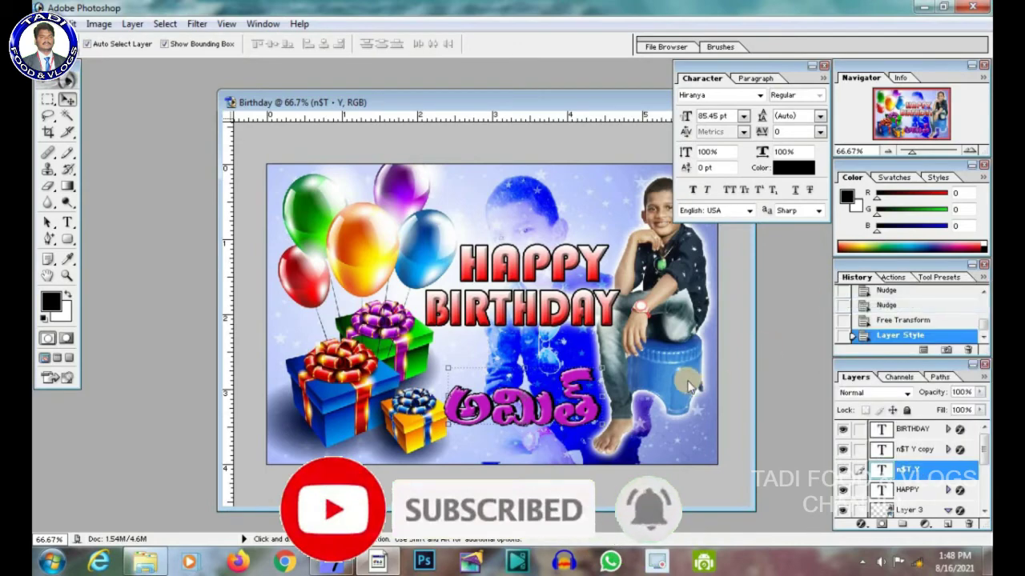
pyautogui.moveTo(636, 192); pyautogui.dragTo(684, 190)
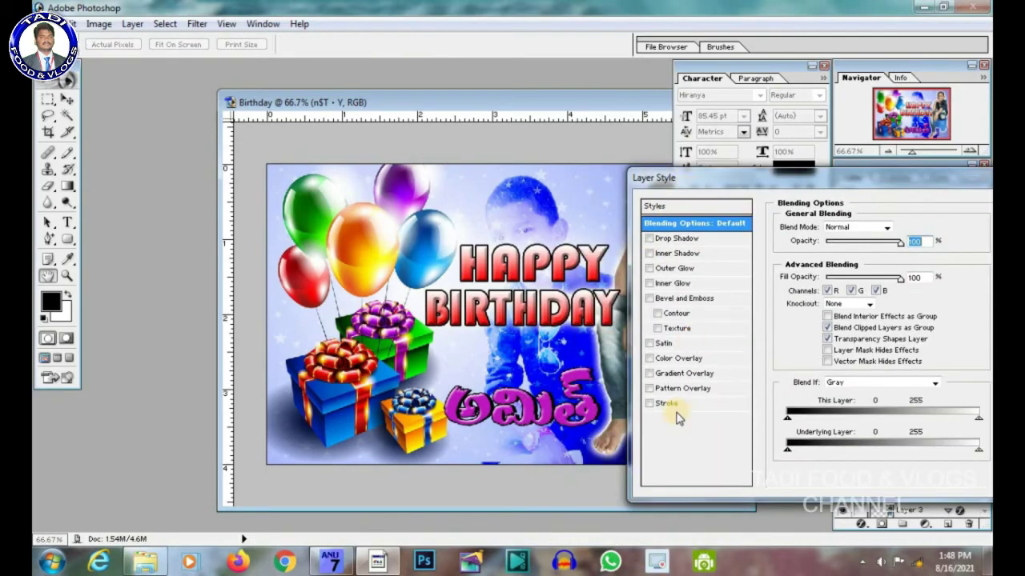
pyautogui.click(685, 300)
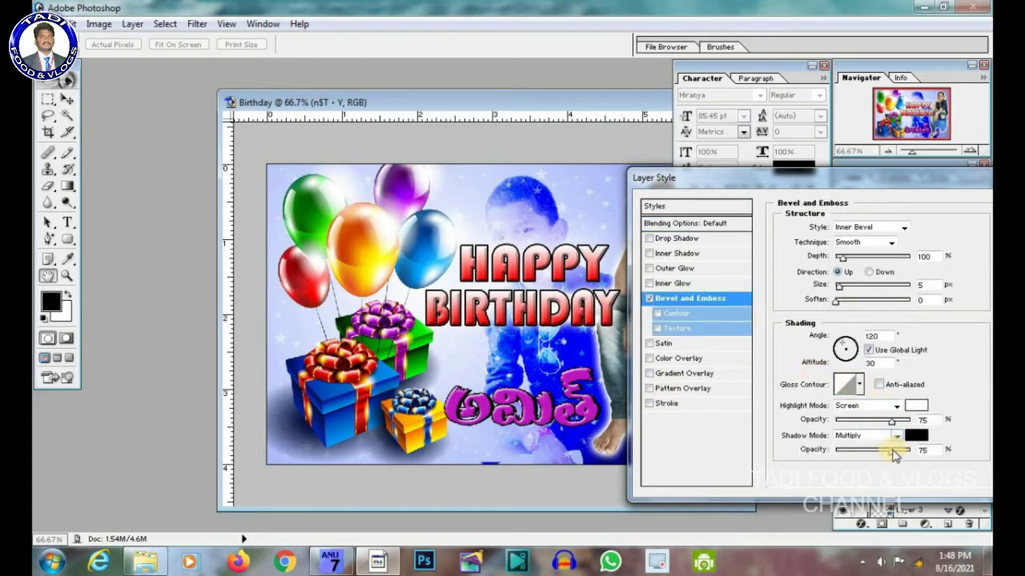
pyautogui.moveTo(887, 454); pyautogui.dragTo(904, 454)
pyautogui.click(860, 384)
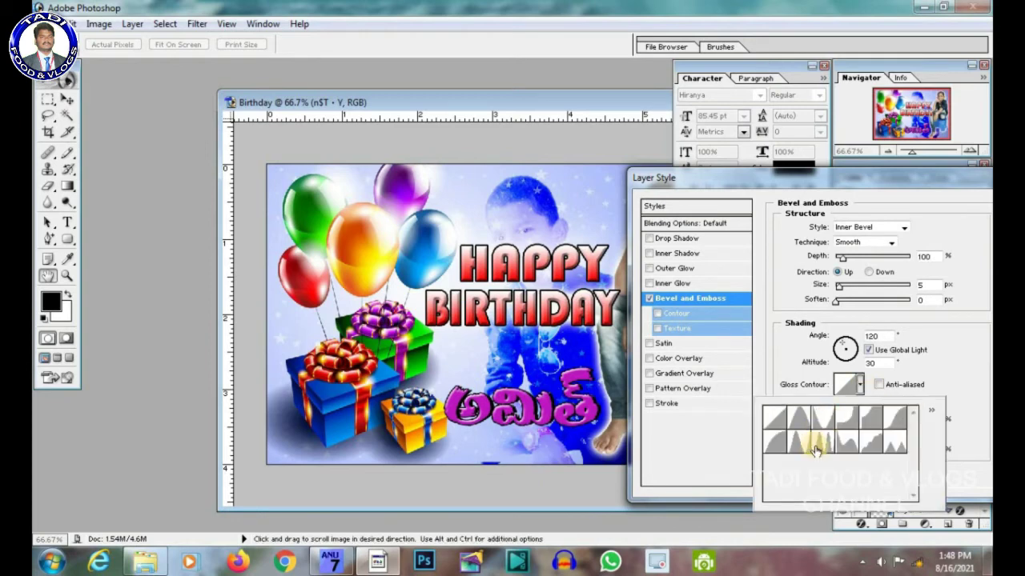
pyautogui.click(823, 440)
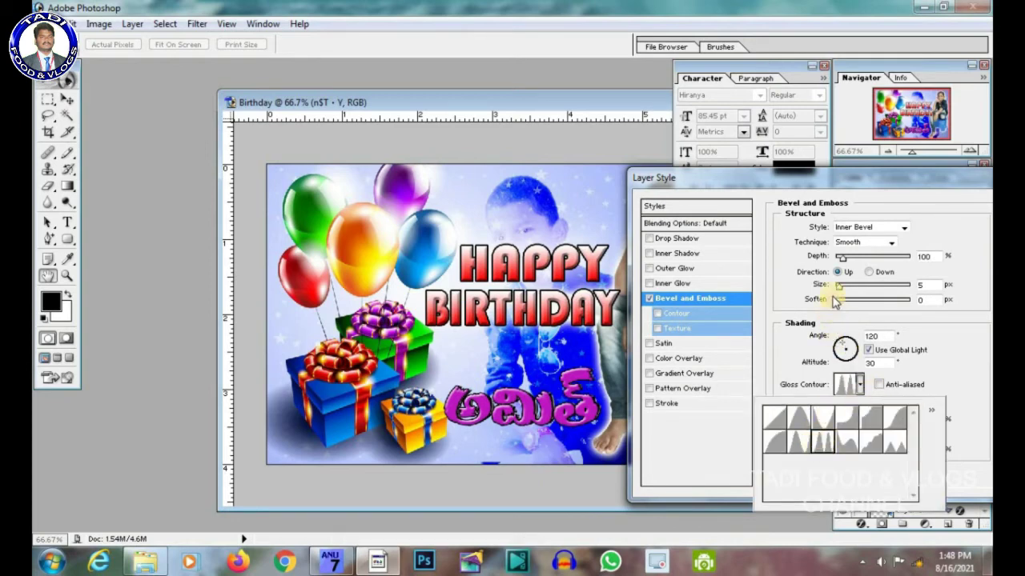
pyautogui.click(838, 287)
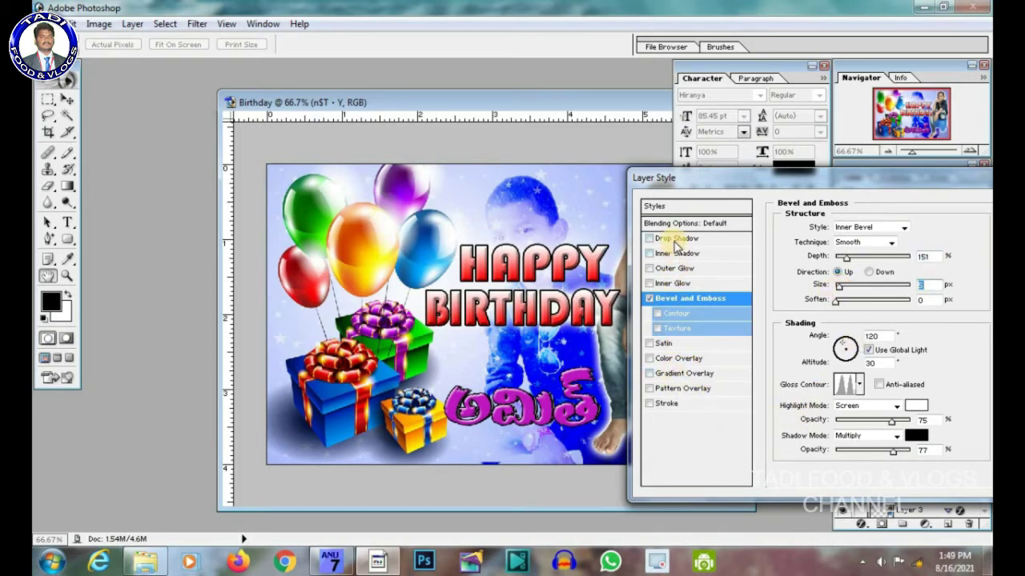
# - Add a Normal-mode outer glow at 100% opacity
pyautogui.click(676, 269)
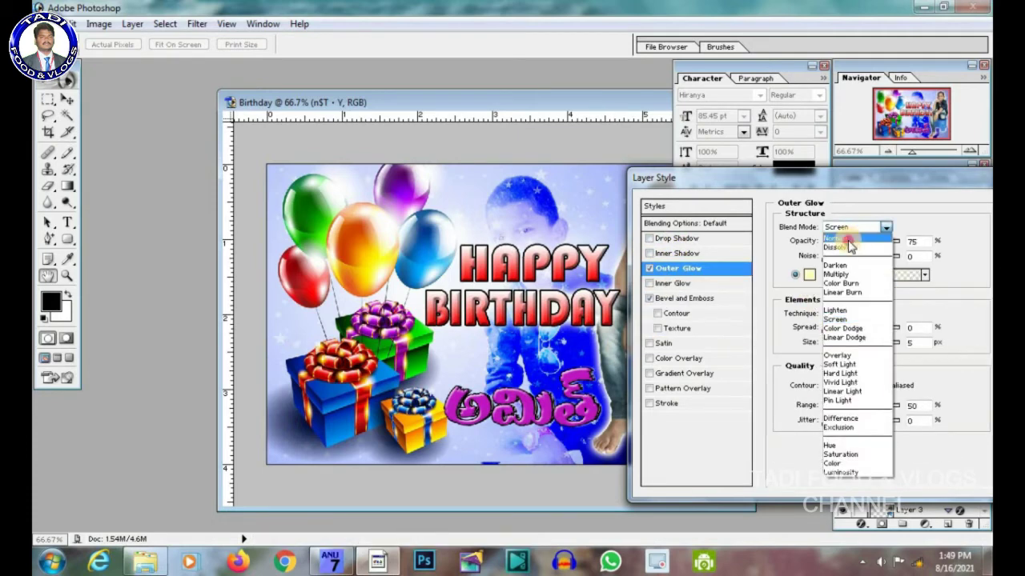
pyautogui.click(840, 229)
pyautogui.moveTo(828, 342); pyautogui.dragTo(846, 343)
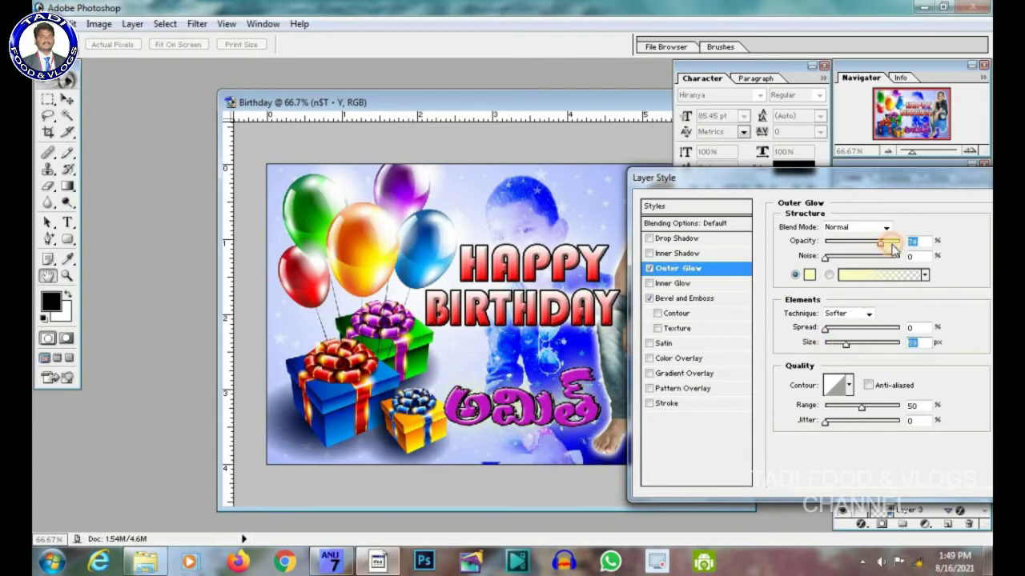
pyautogui.moveTo(894, 250); pyautogui.dragTo(953, 264)
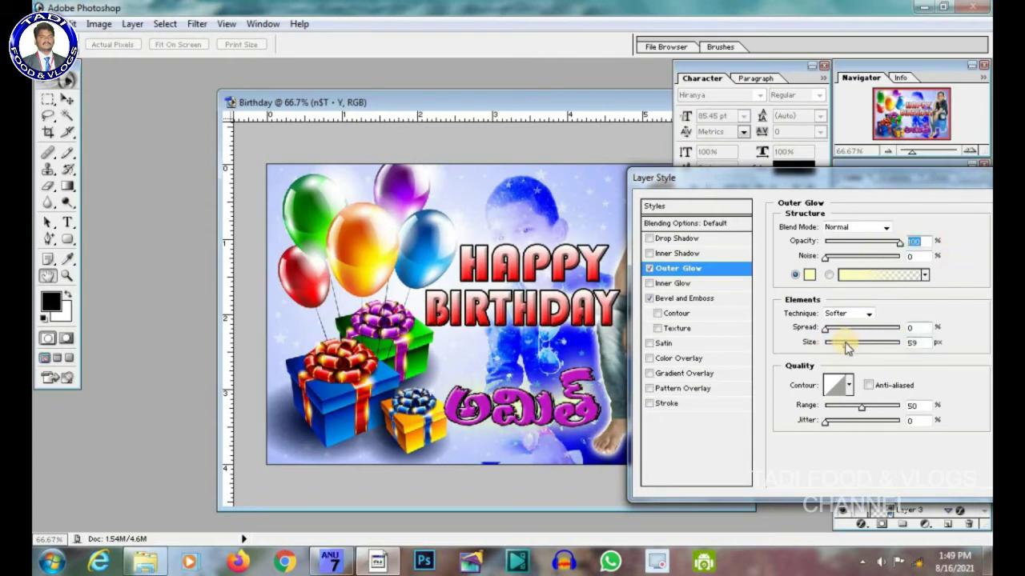
pyautogui.moveTo(843, 346); pyautogui.dragTo(841, 345)
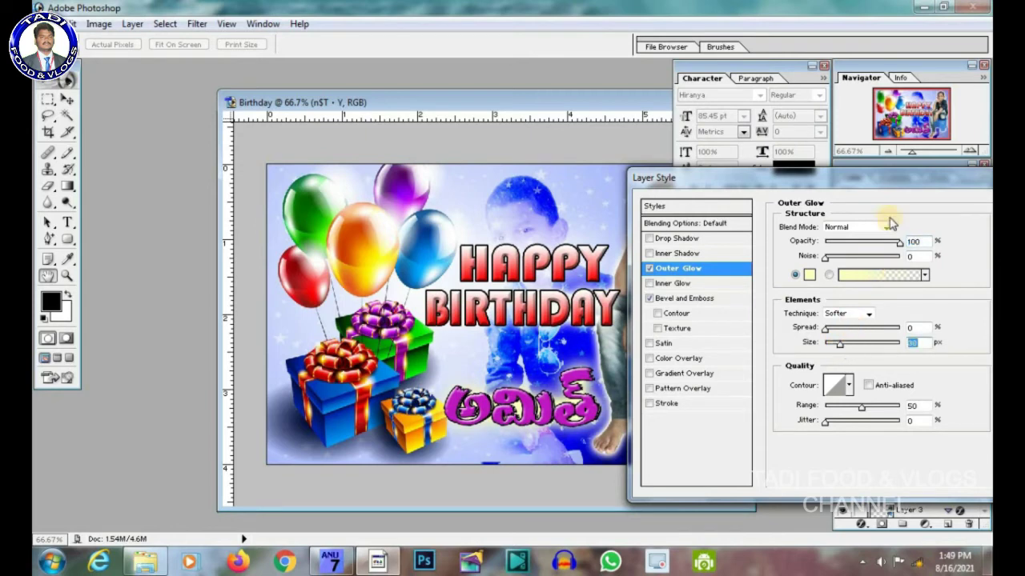
# - Add a 100% opacity drop shadow of size 7 and apply the styles
pyautogui.click(690, 238)
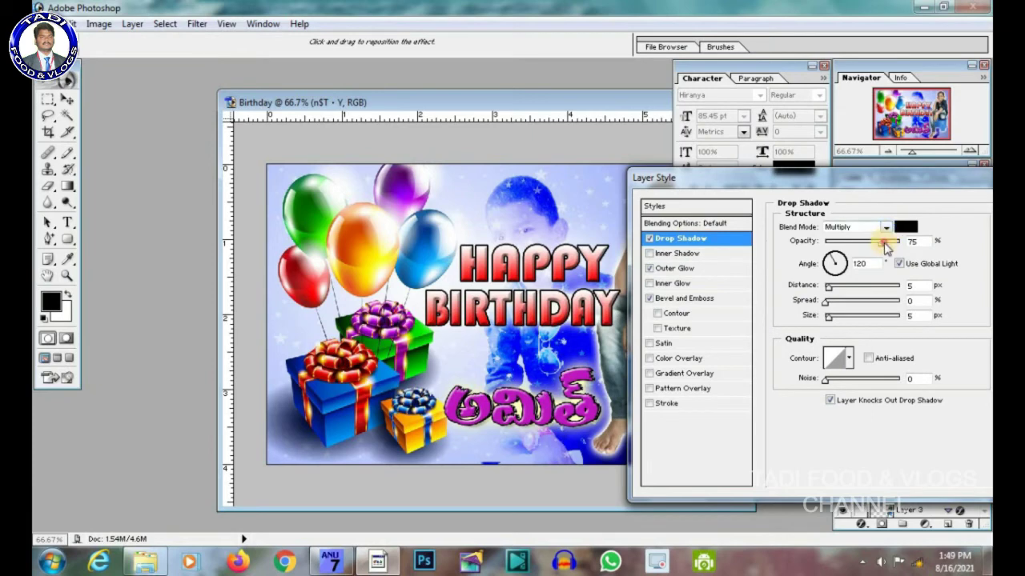
pyautogui.moveTo(885, 243); pyautogui.dragTo(901, 244)
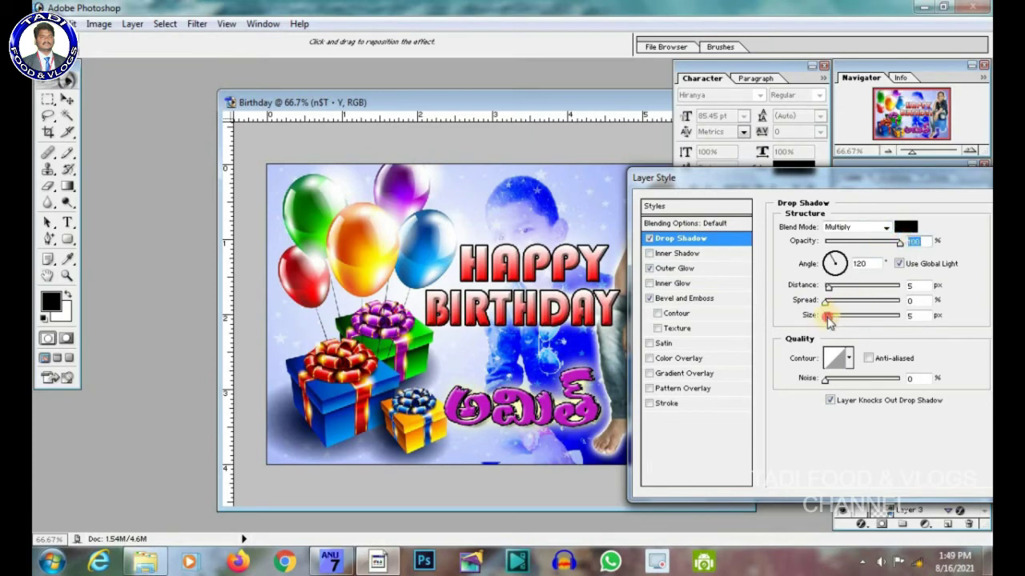
pyautogui.moveTo(827, 318); pyautogui.dragTo(835, 323)
pyautogui.moveTo(831, 320); pyautogui.dragTo(833, 319)
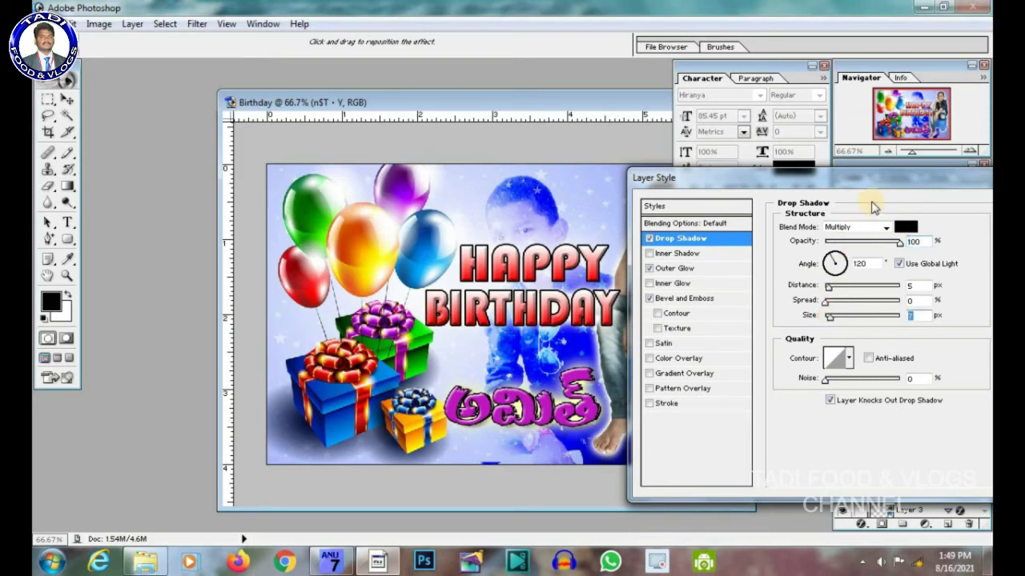
pyautogui.moveTo(884, 190); pyautogui.dragTo(823, 192)
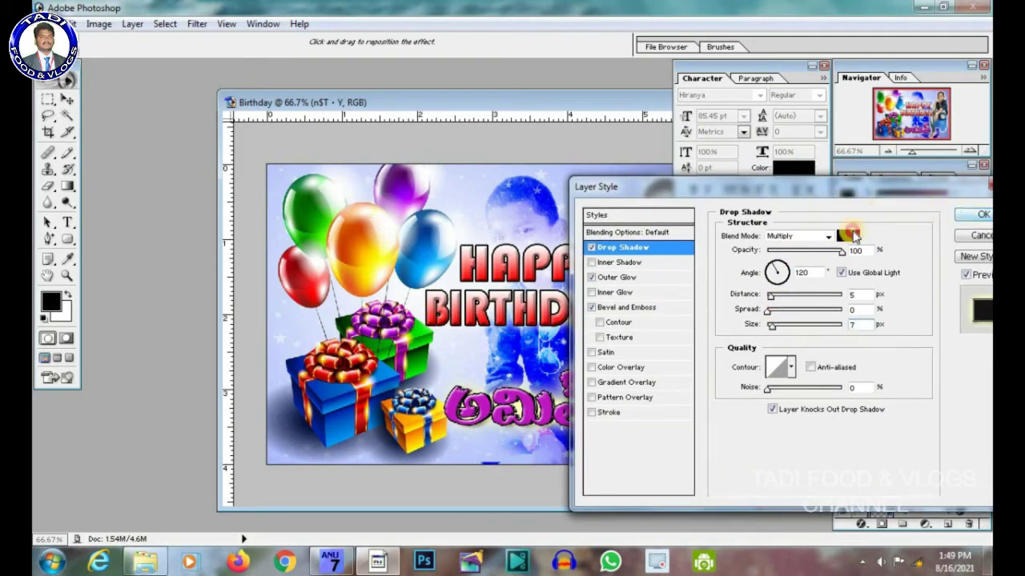
pyautogui.press('Return')
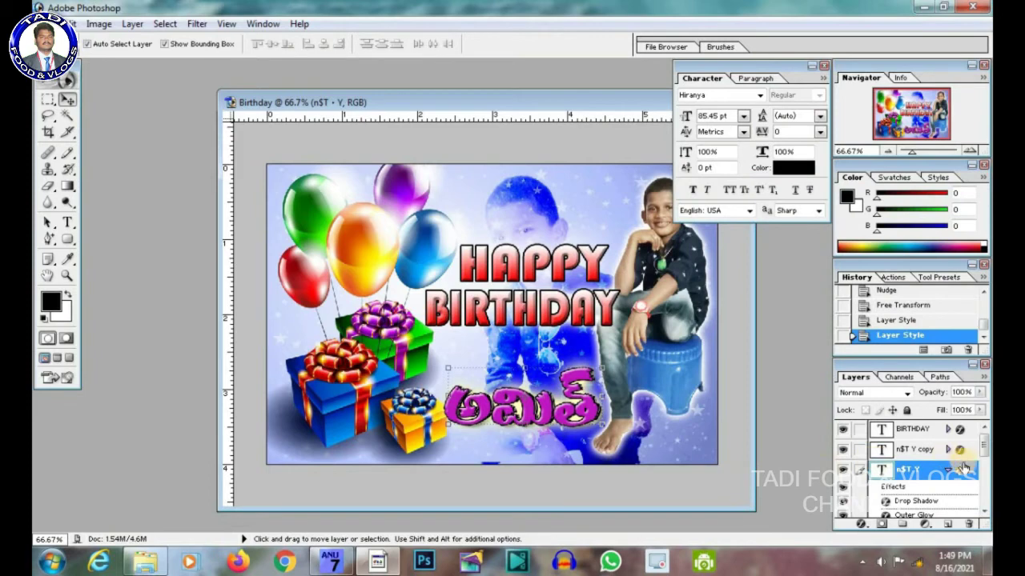
# - Link both Telugu name layers, rotate them about -10.2°, and apply the transformation
pyautogui.click(948, 472)
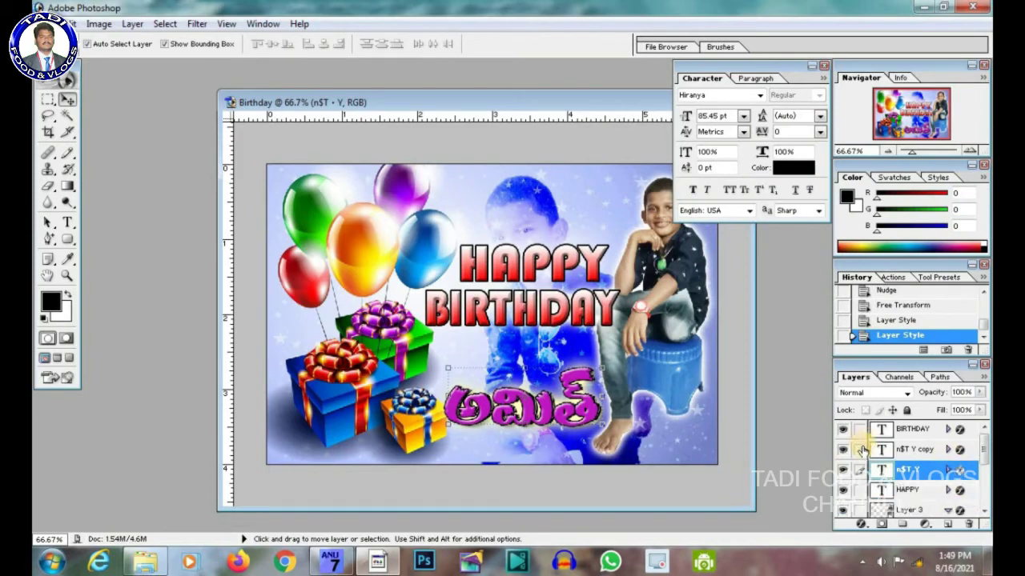
pyautogui.click(859, 449)
pyautogui.moveTo(610, 361); pyautogui.dragTo(605, 350)
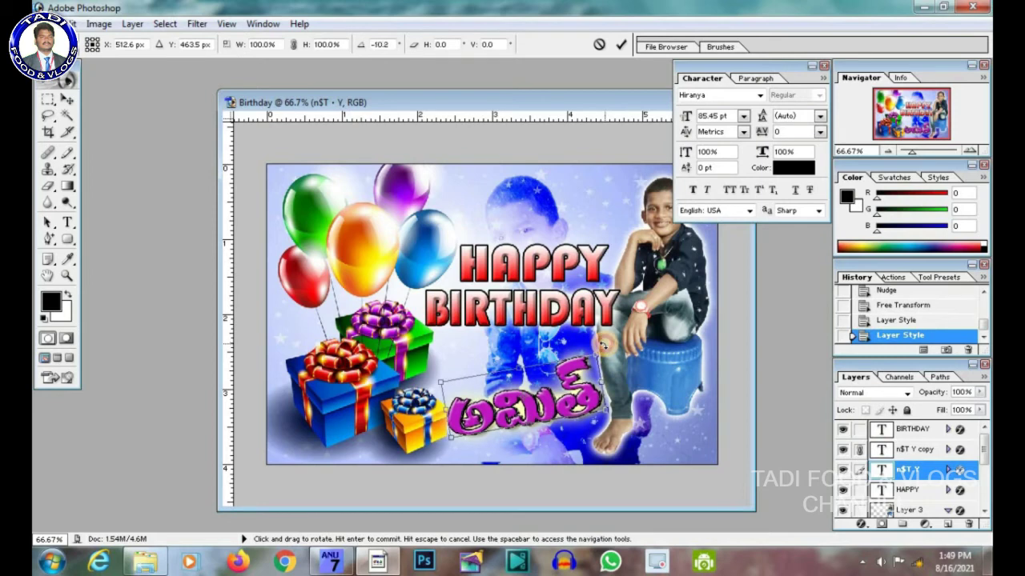
pyautogui.click(68, 99)
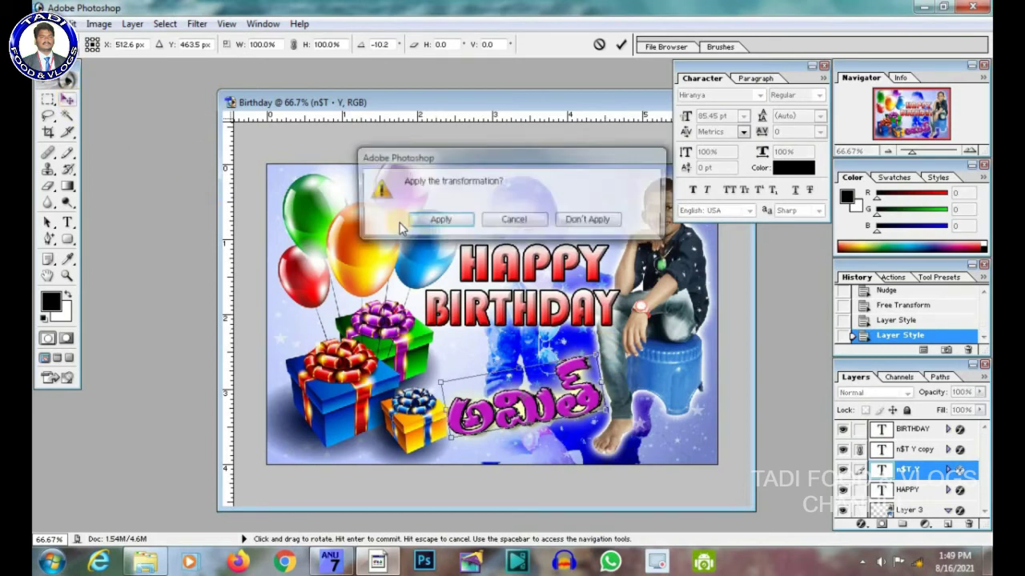
pyautogui.click(437, 218)
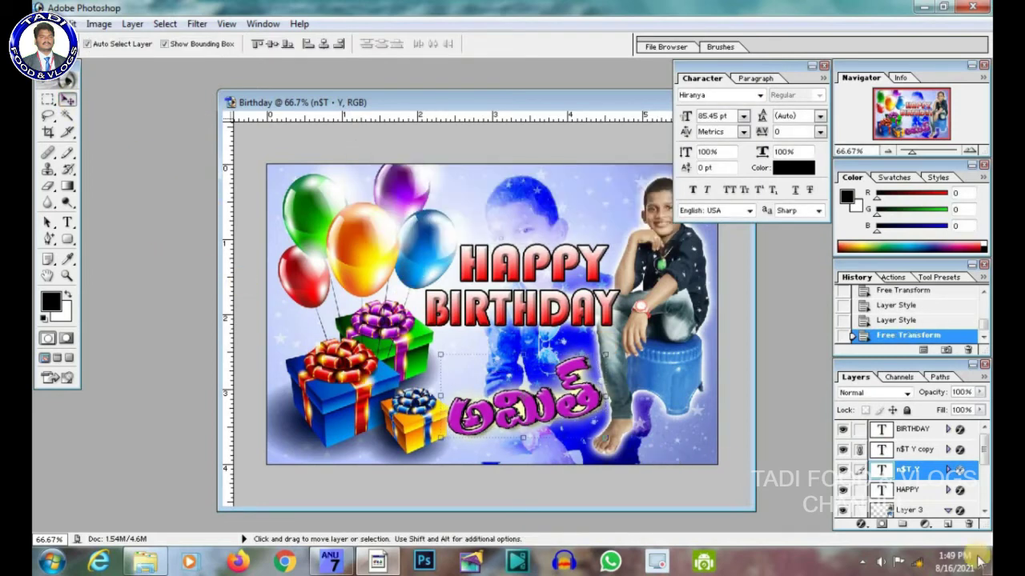
pyautogui.moveTo(983, 462); pyautogui.dragTo(983, 485)
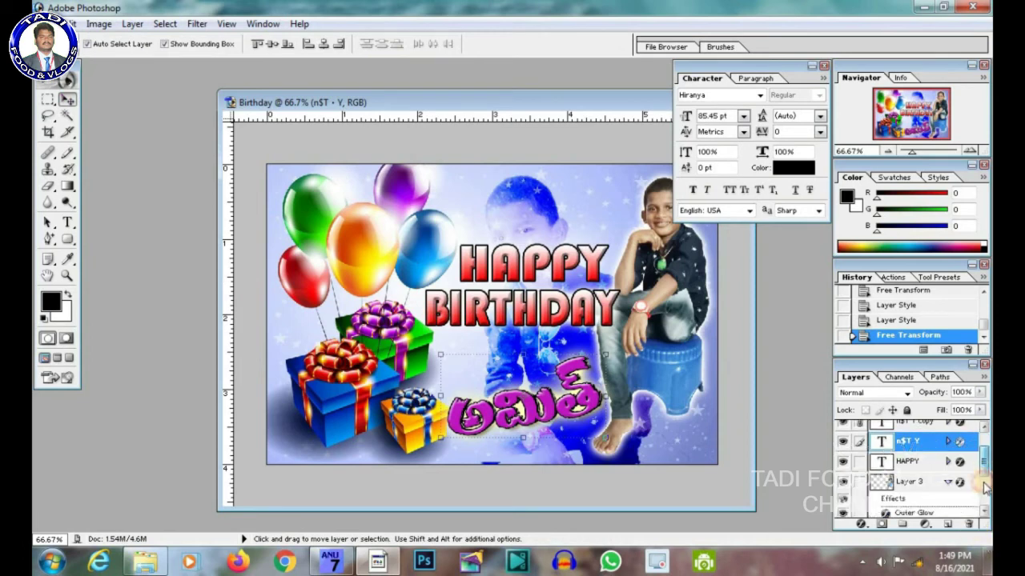
# - Add a new layer above Layer 2 and paint a white streak with the History Brush
pyautogui.click(936, 473)
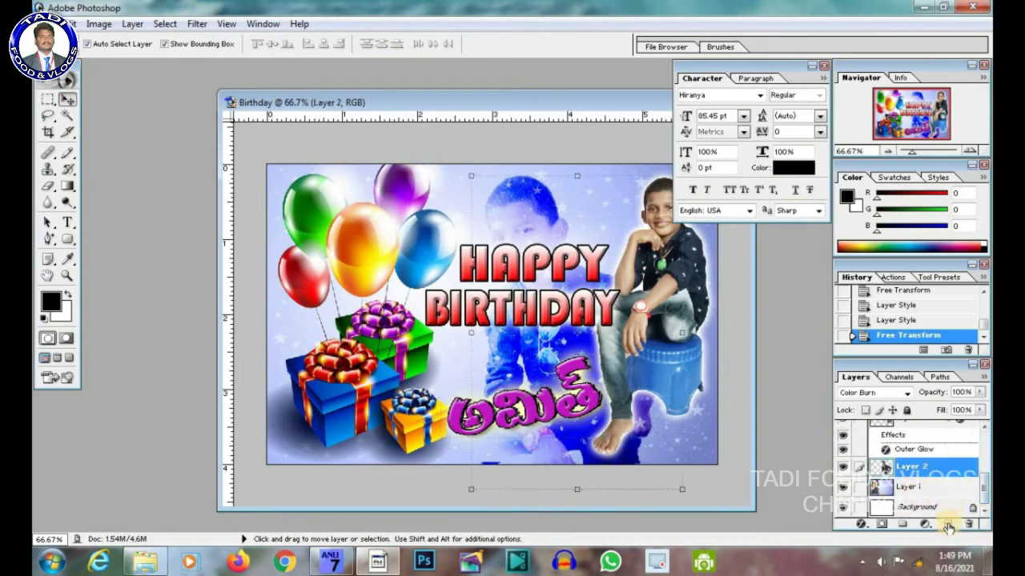
pyautogui.click(948, 525)
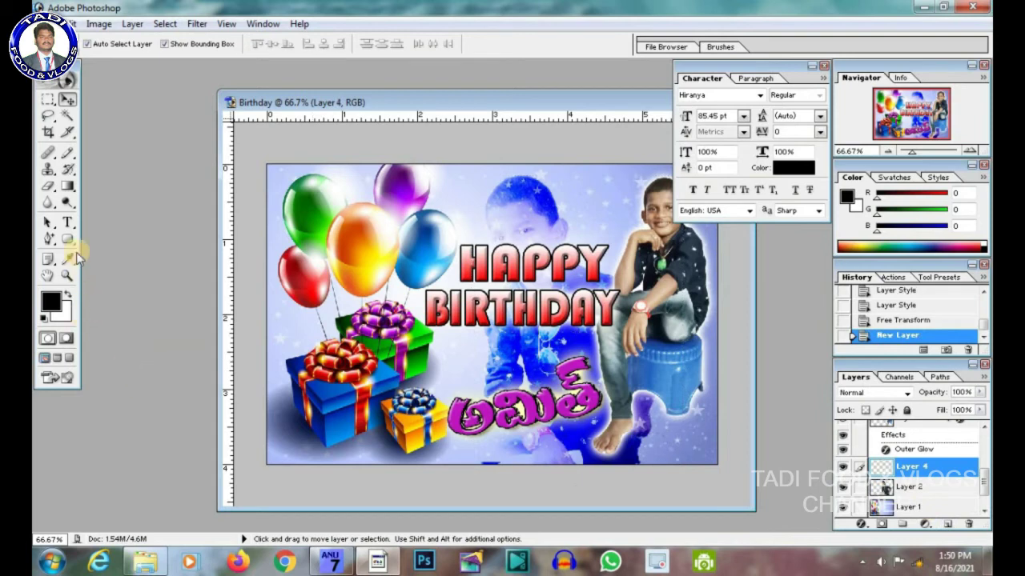
pyautogui.click(68, 171)
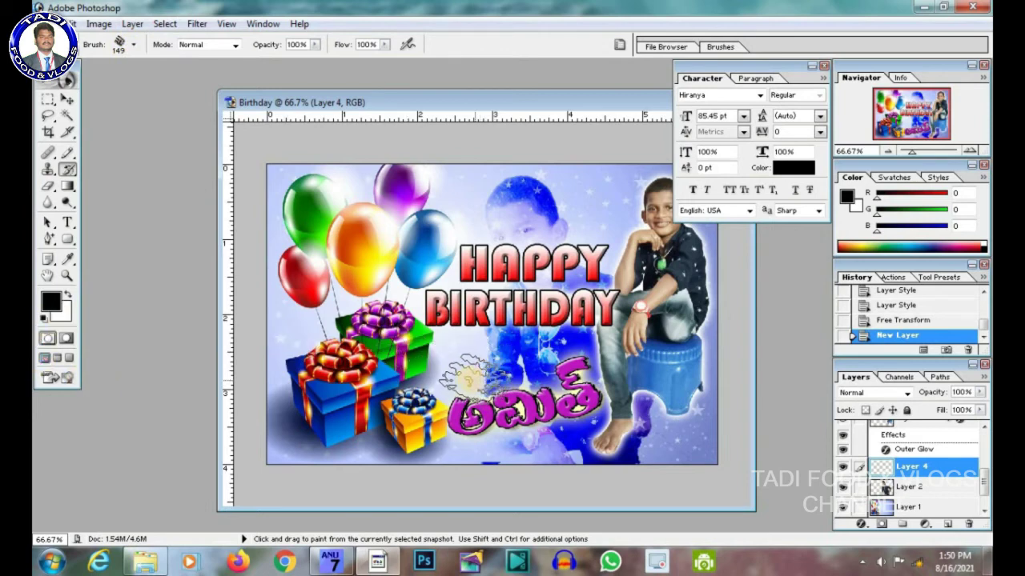
pyautogui.moveTo(444, 376)
pyautogui.mouseDown()
pyautogui.moveTo(564, 348)
pyautogui.moveTo(492, 392)
pyautogui.mouseUp()
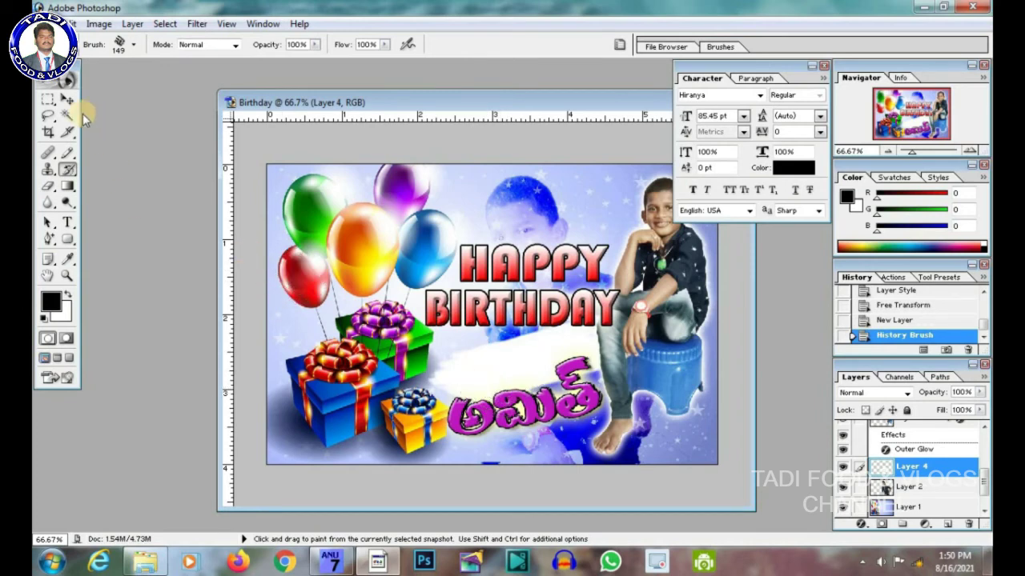
# - Shift the streak slightly down and rotate it about 3° to match the name
pyautogui.click(67, 99)
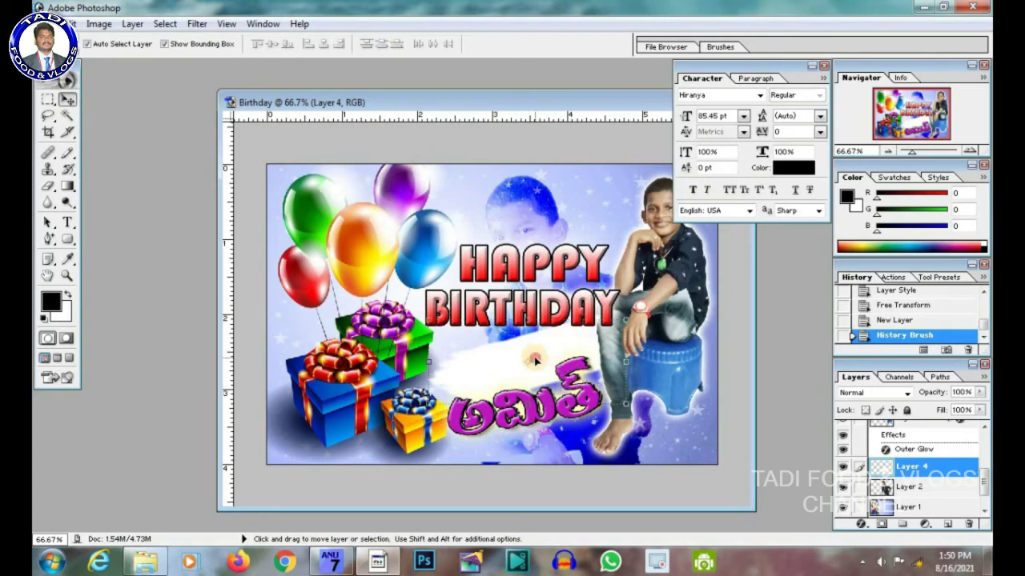
pyautogui.moveTo(524, 387); pyautogui.dragTo(525, 399)
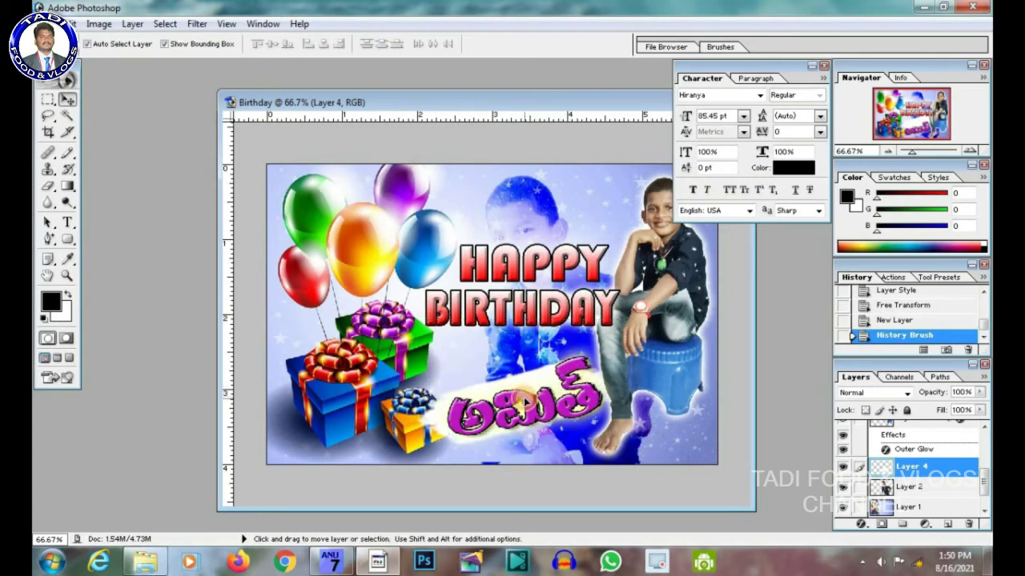
pyautogui.hotkey('ctrl', 't')
pyautogui.moveTo(407, 457); pyautogui.dragTo(405, 442)
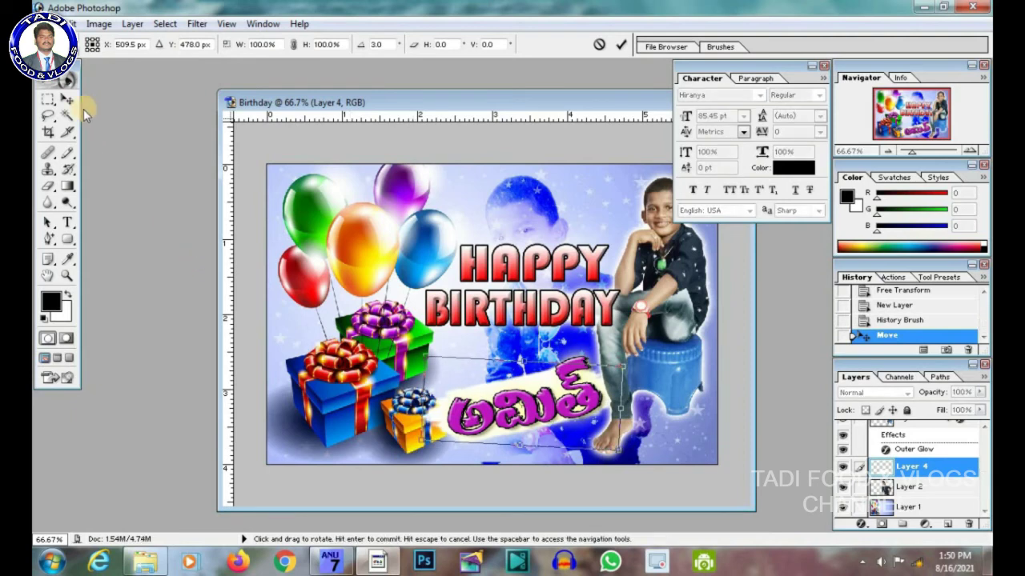
pyautogui.press('v')
pyautogui.click(441, 220)
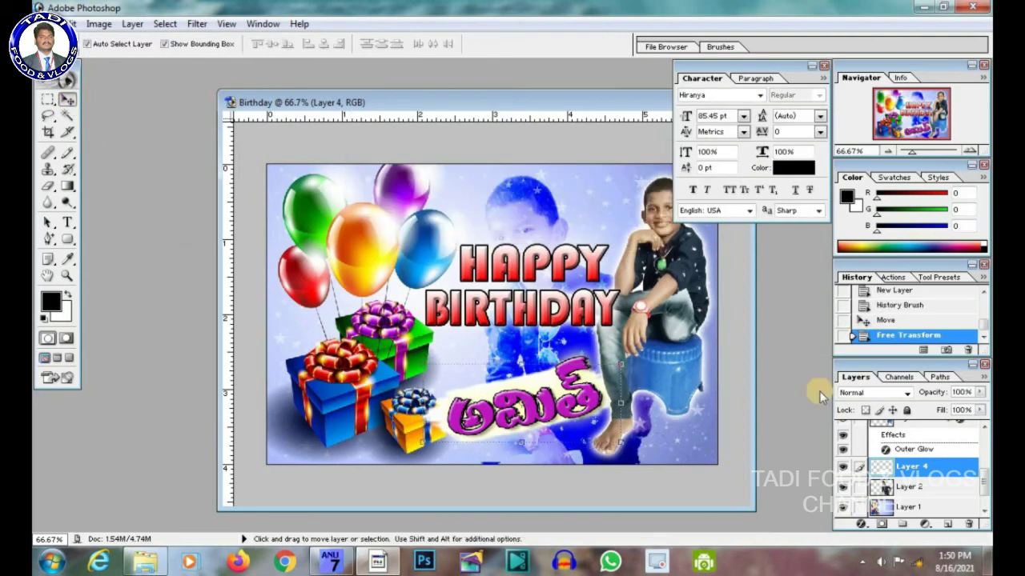
# - Apply an Orange, Yellow, Orange Gradient Overlay to the Layer 4 streak
pyautogui.rightClick(936, 469)
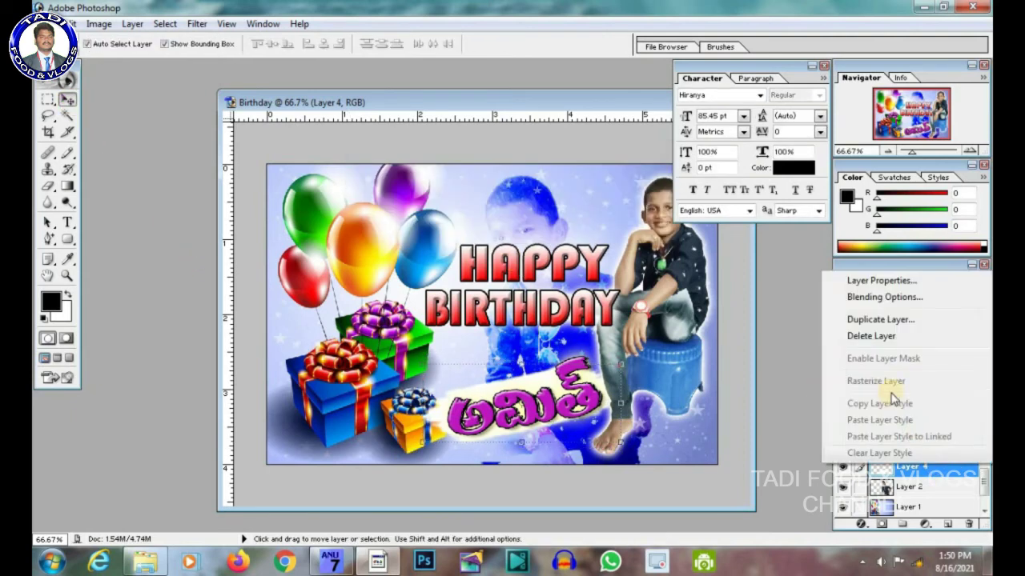
pyautogui.click(896, 301)
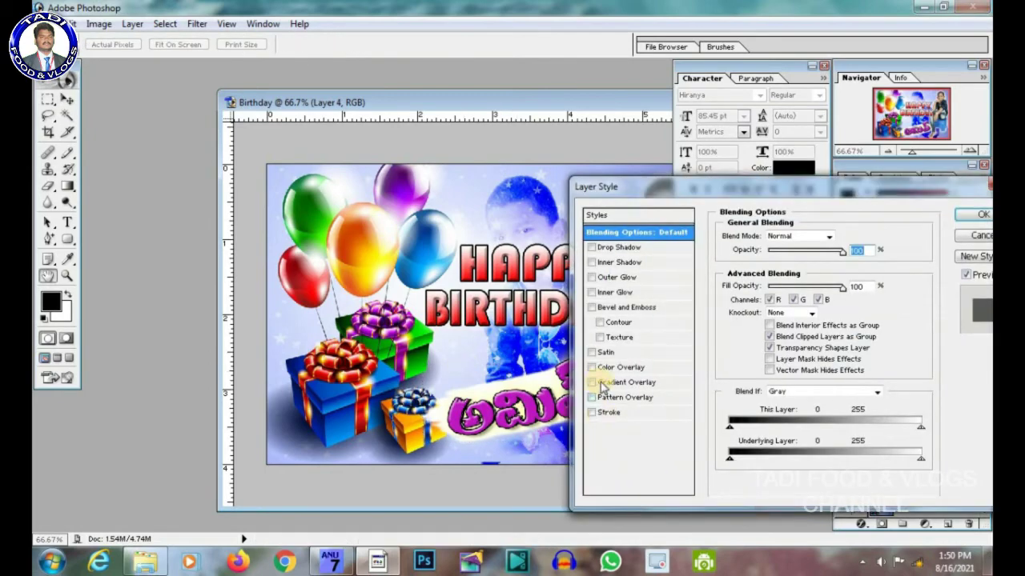
pyautogui.click(627, 382)
pyautogui.click(778, 268)
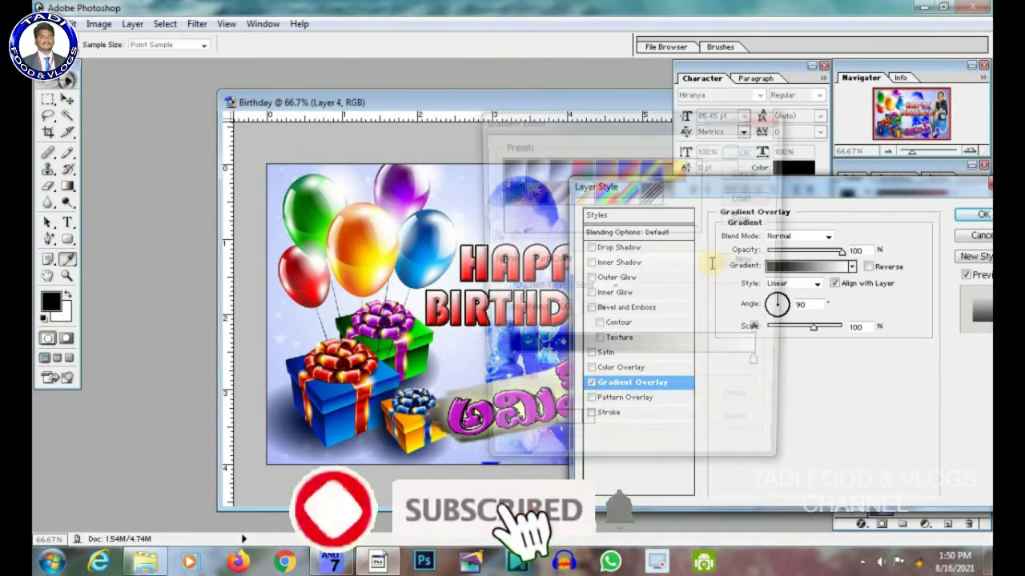
pyautogui.click(675, 166)
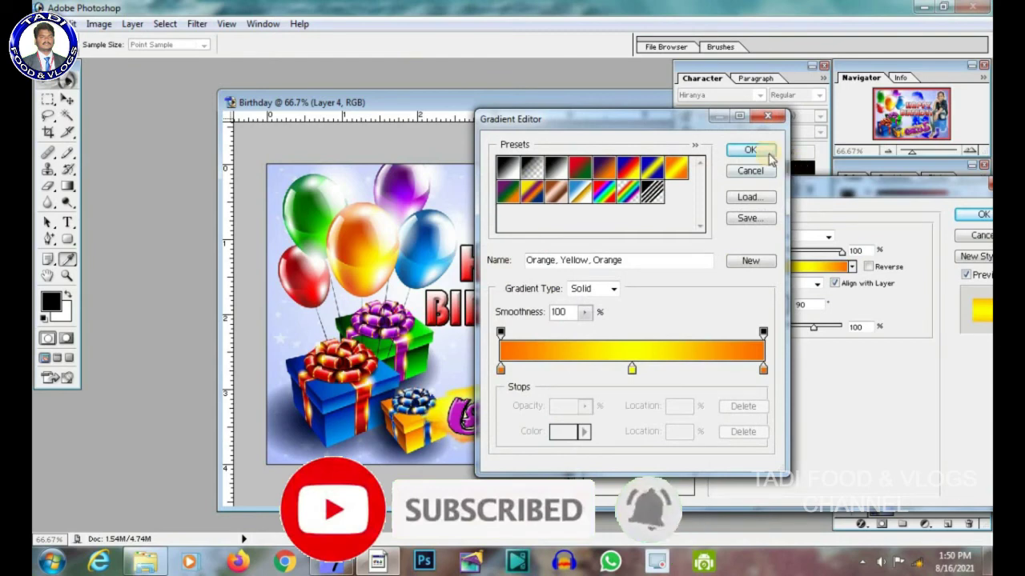
pyautogui.click(767, 152)
pyautogui.moveTo(608, 192)
pyautogui.mouseDown()
pyautogui.moveTo(729, 170)
pyautogui.moveTo(718, 169)
pyautogui.mouseUp()
pyautogui.moveTo(836, 175); pyautogui.dragTo(715, 174)
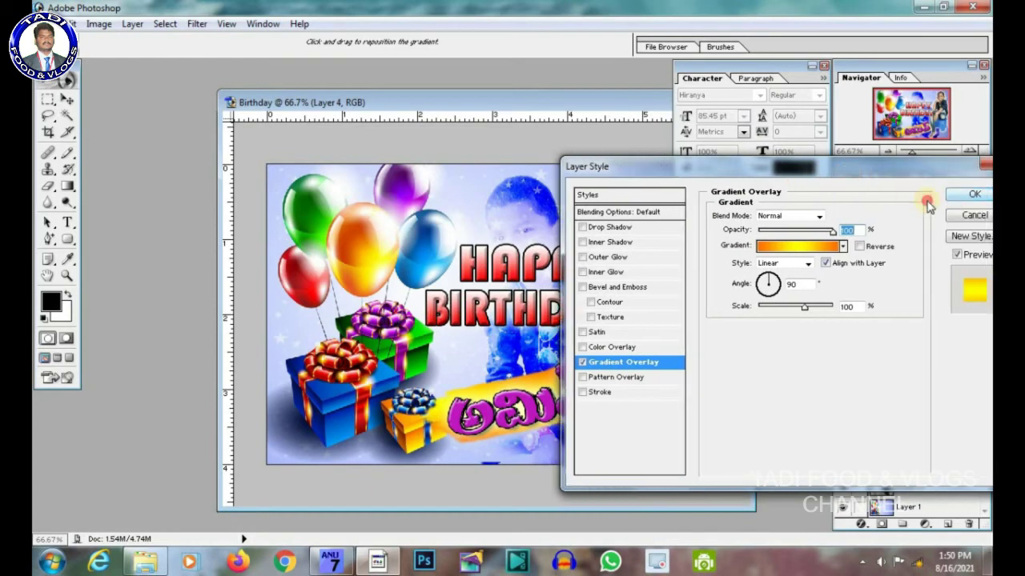
pyautogui.click(973, 195)
pyautogui.click(532, 415)
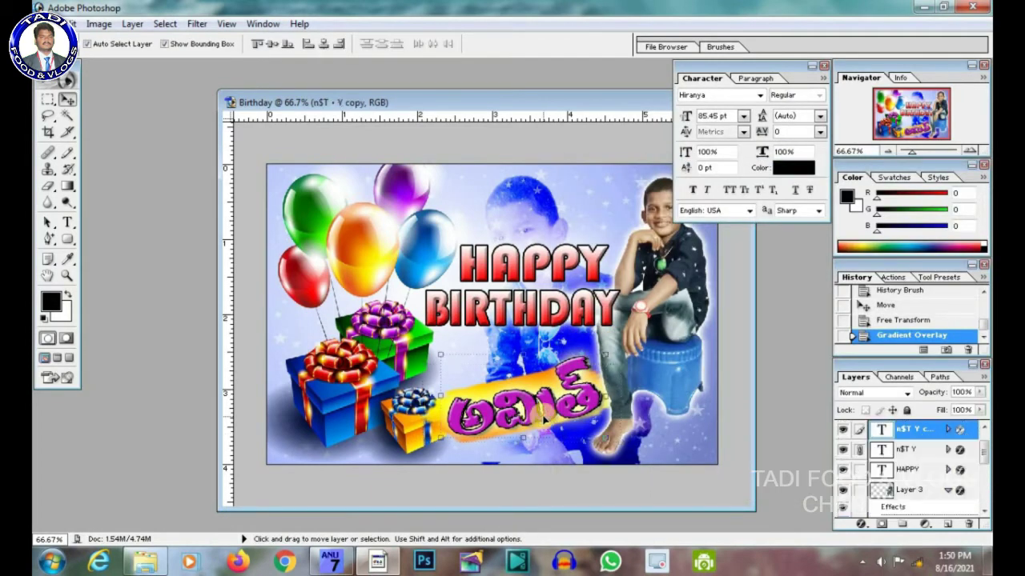
# - Nudge the name up, then add black 36 pt Impact 'WISH YOU A' near the top
pyautogui.hotkey('shift', 'Up')
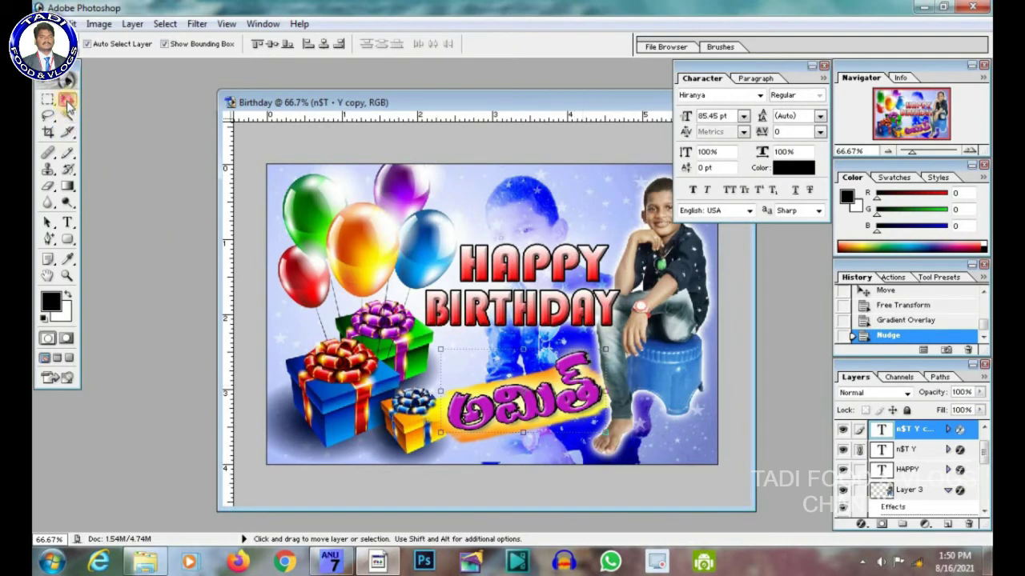
pyautogui.click(319, 346)
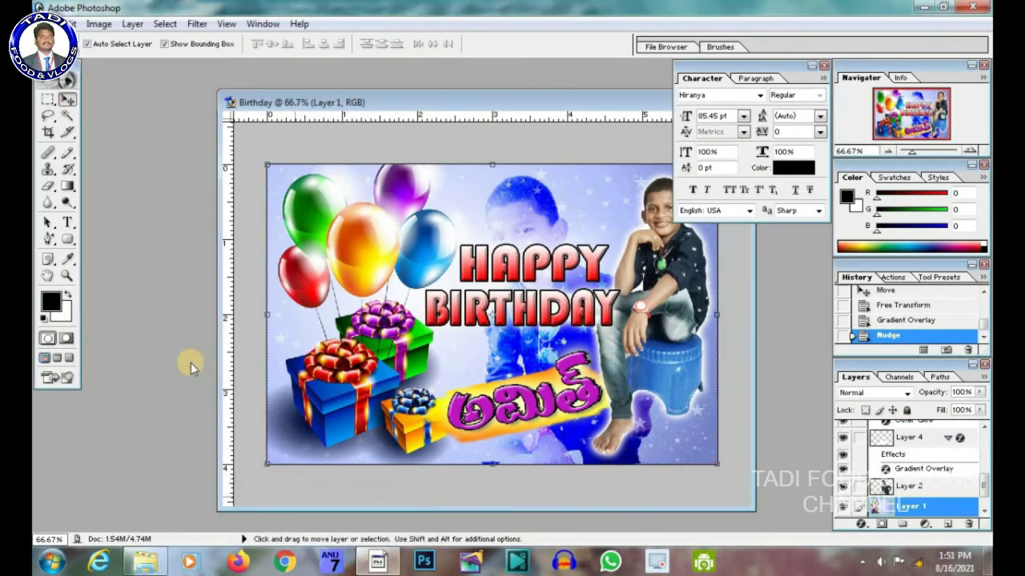
pyautogui.click(68, 224)
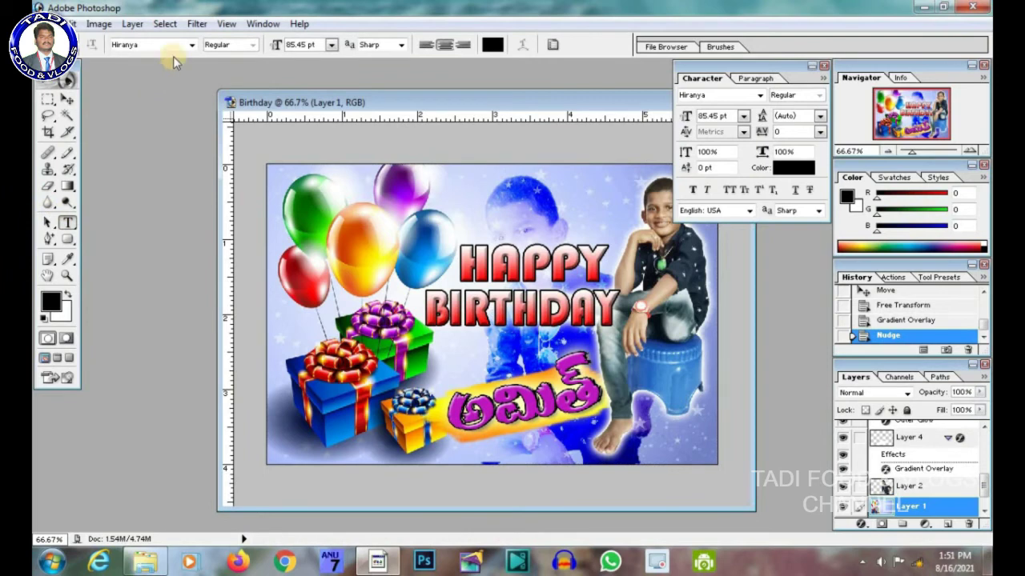
pyautogui.click(194, 46)
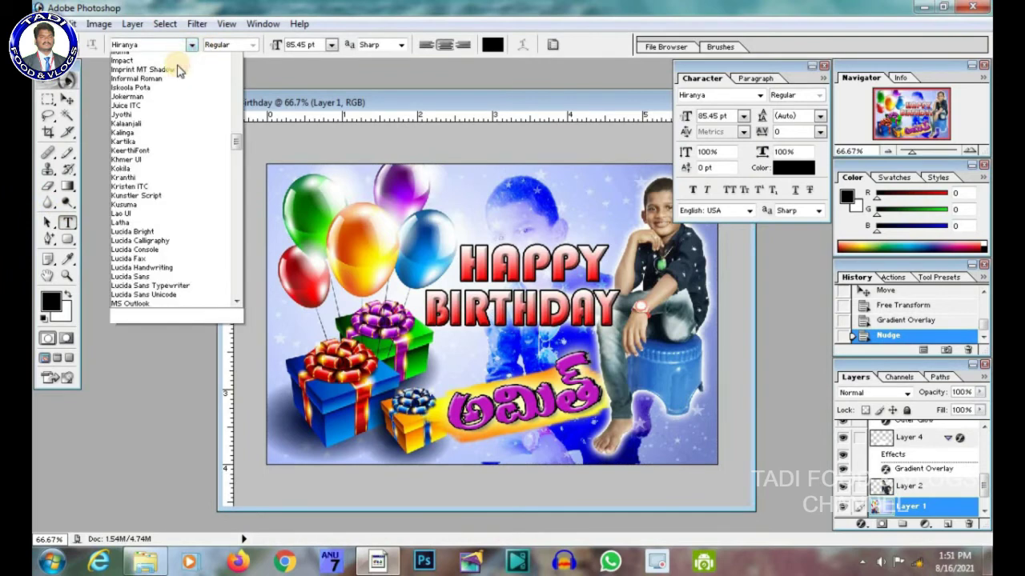
pyautogui.click(160, 73)
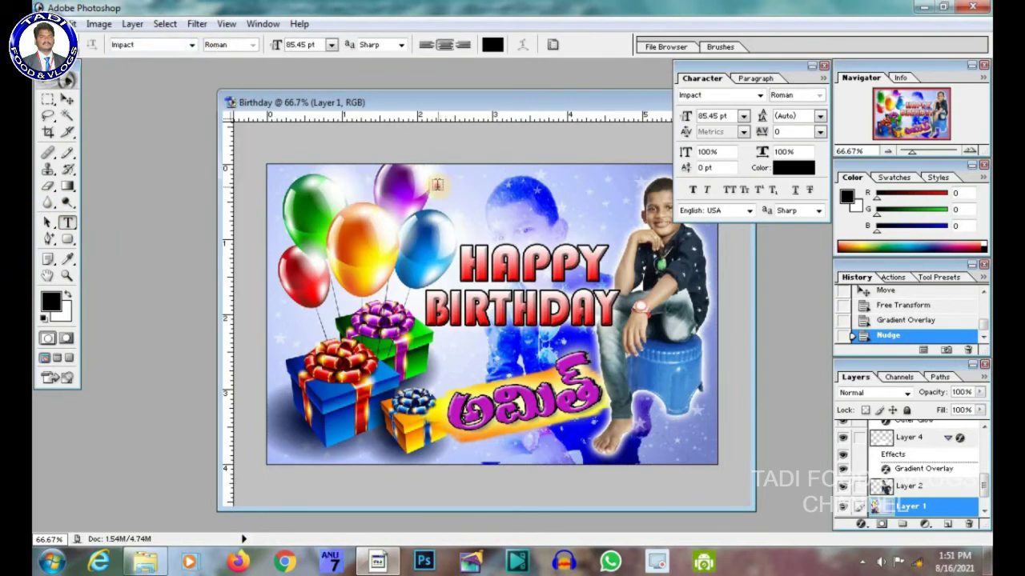
pyautogui.click(437, 210)
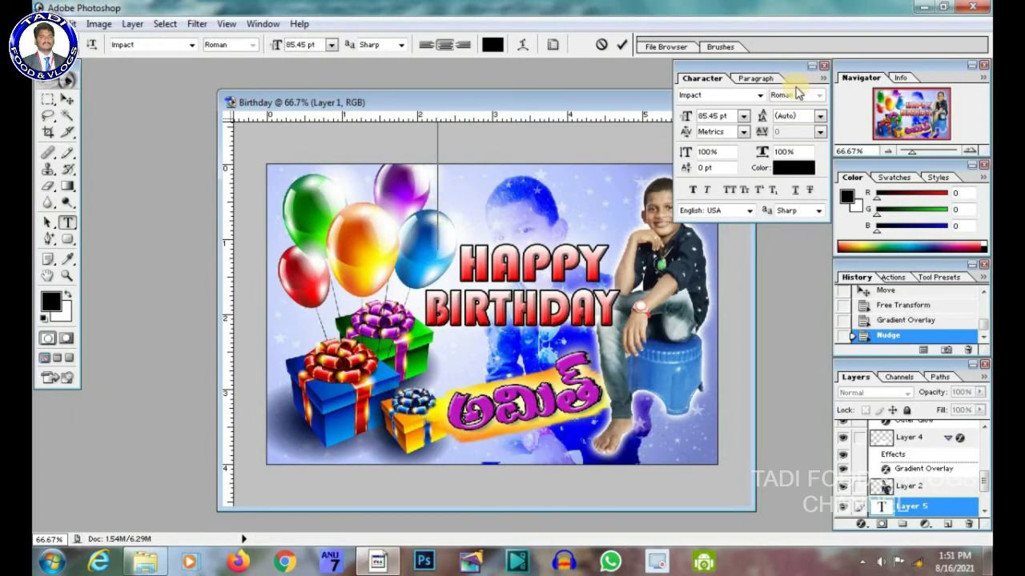
pyautogui.click(743, 116)
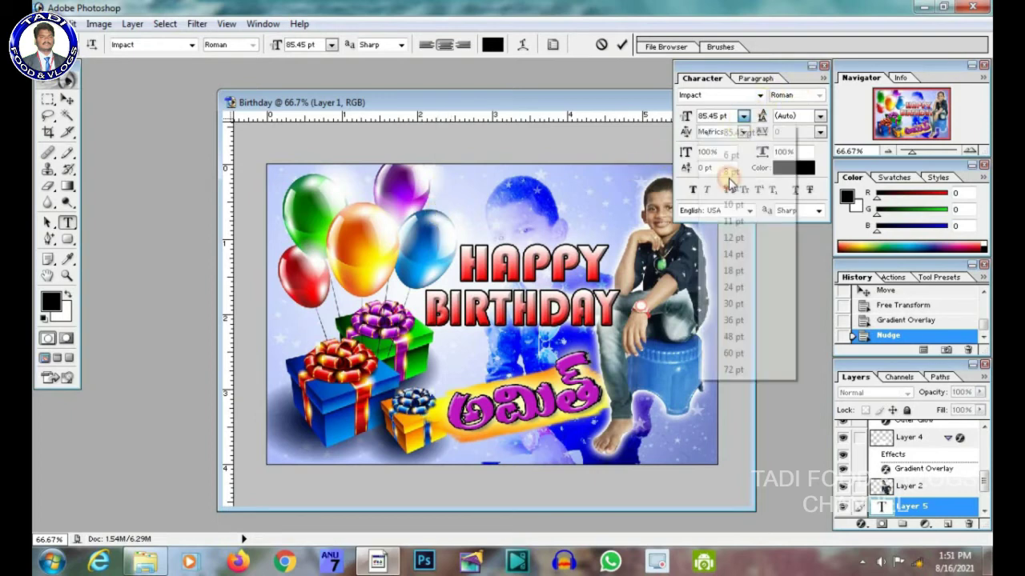
pyautogui.click(731, 320)
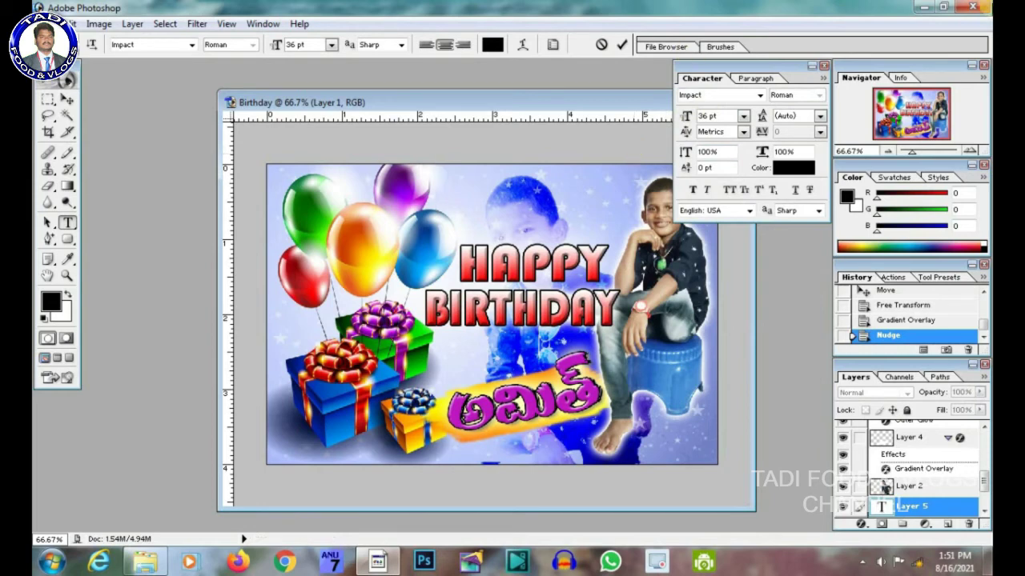
pyautogui.write('WI')
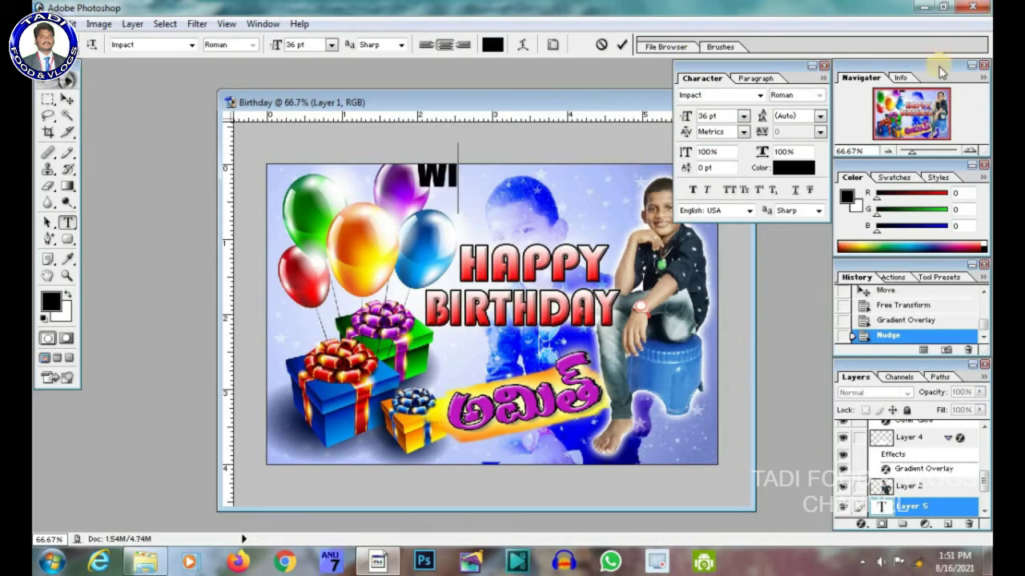
pyautogui.write('SH YOU')
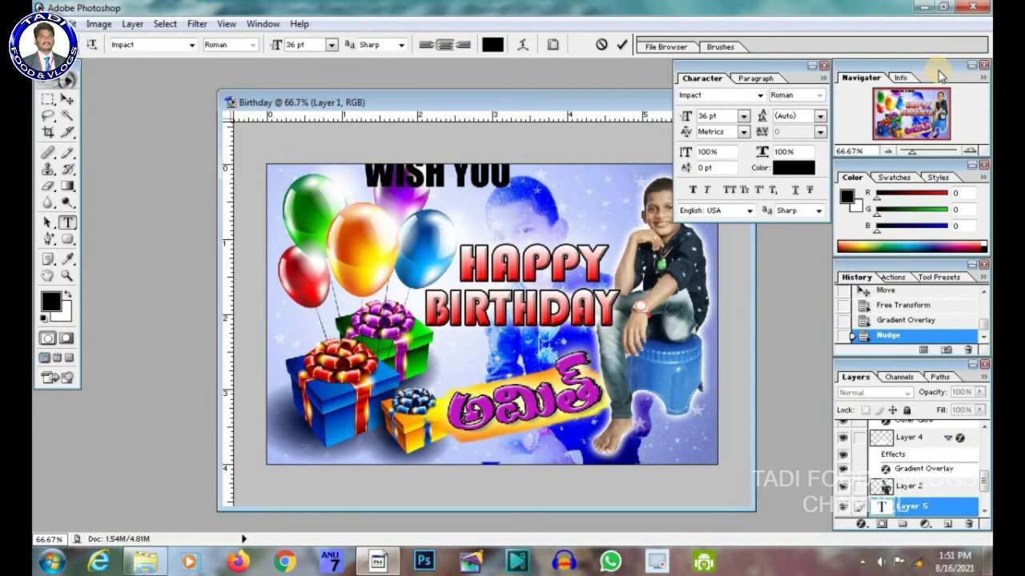
pyautogui.write(' A')
pyautogui.moveTo(605, 223); pyautogui.dragTo(675, 223)
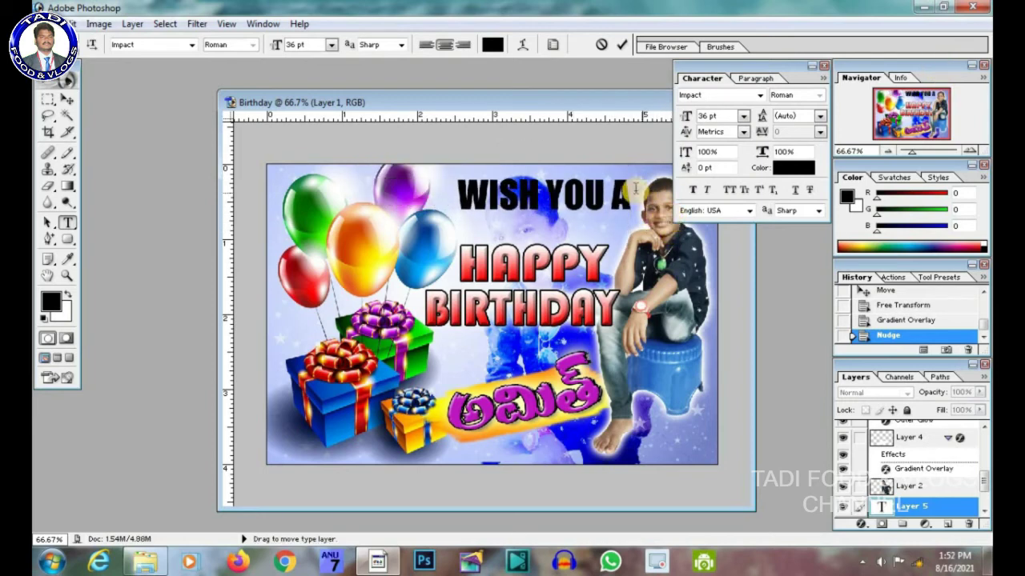
# - Try several fonts on the heading, settling on Brush Script MT Italic
pyautogui.hotkey('ctrl', 'a')
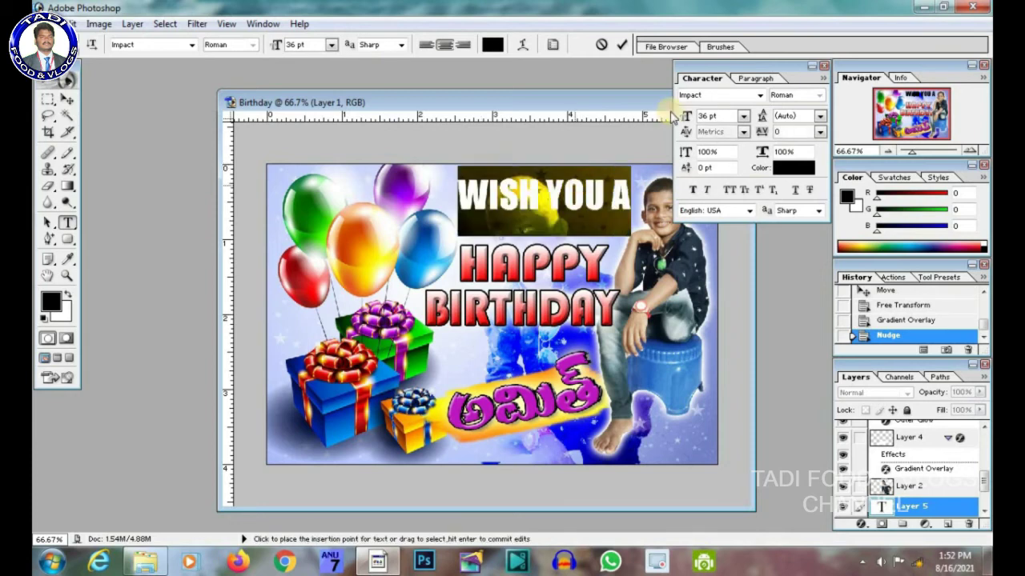
pyautogui.click(701, 95)
pyautogui.click(702, 95)
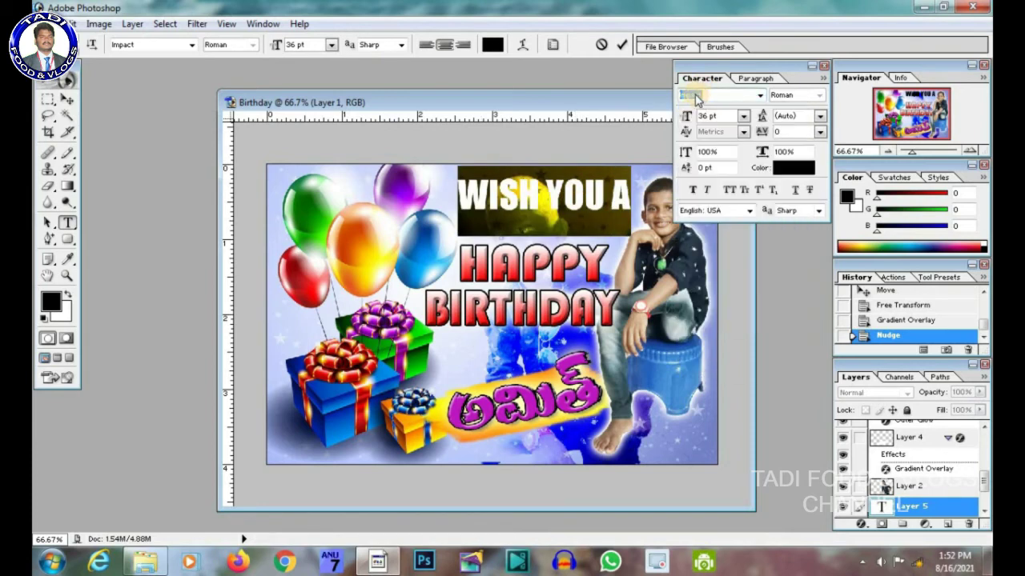
pyautogui.press('Down')
pyautogui.press('Down')
pyautogui.press('Down')
pyautogui.press('Down')
pyautogui.press('Down')
pyautogui.press('Down')
pyautogui.press('Down')
pyautogui.press('Down')
pyautogui.press('Down')
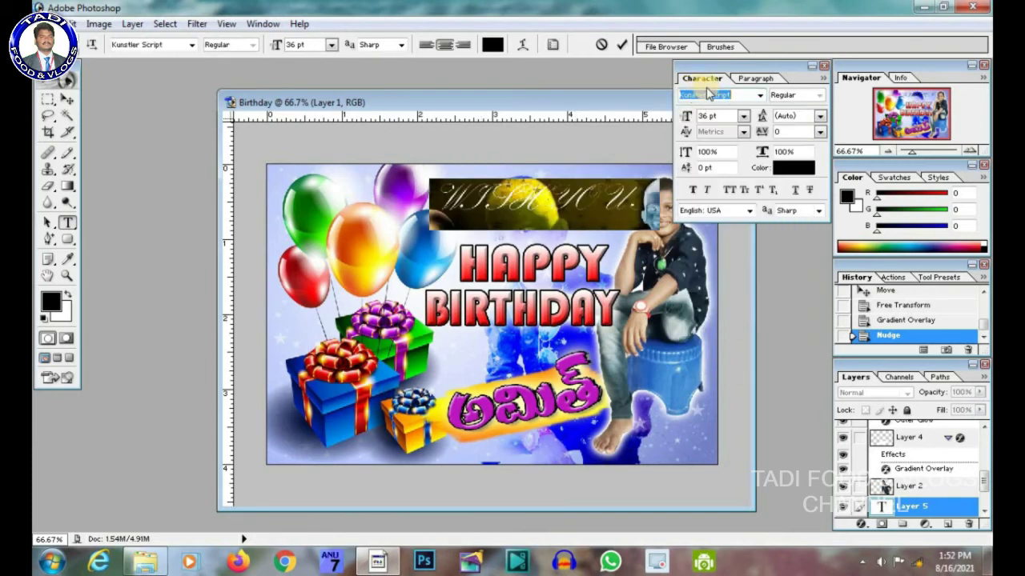
pyautogui.click(760, 95)
pyautogui.scroll(15, 772, 148)
pyautogui.scroll(8, 765, 161)
pyautogui.click(756, 179)
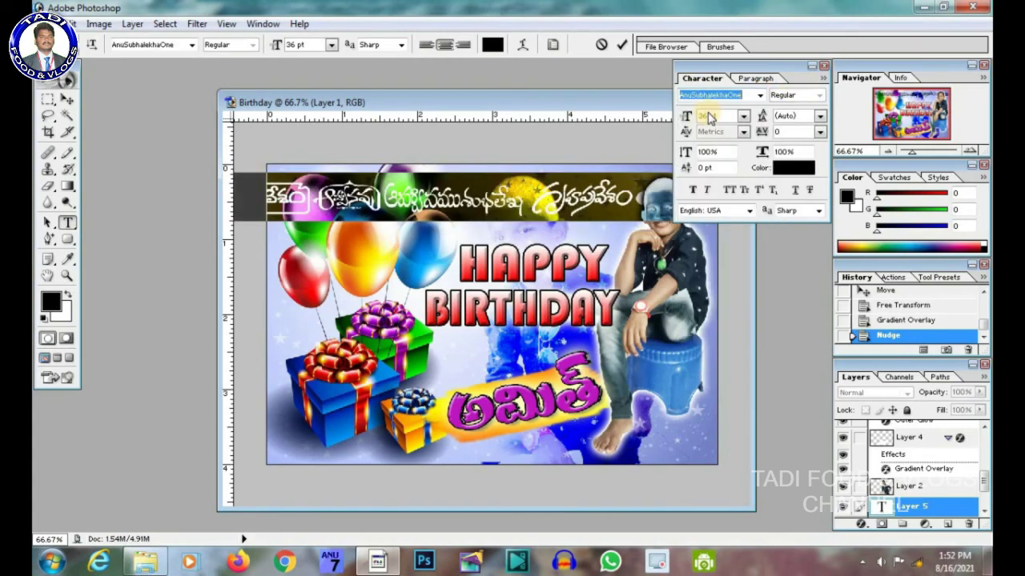
pyautogui.press('Down')
pyautogui.press('Down')
pyautogui.press('Down')
pyautogui.press('Down')
pyautogui.press('Down')
pyautogui.press('Down')
pyautogui.press('Down')
pyautogui.press('Down')
pyautogui.press('Down')
pyautogui.press('Down')
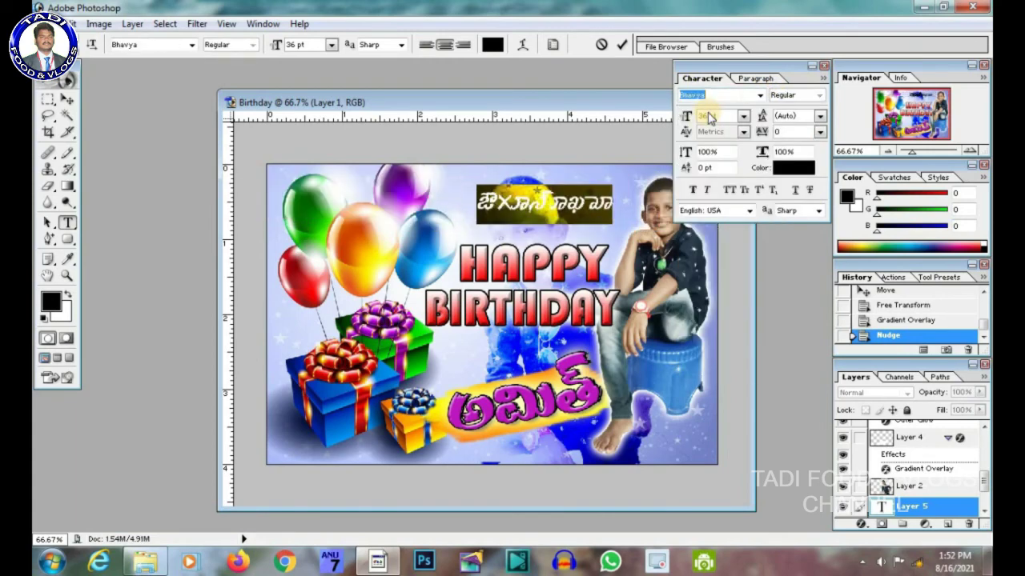
pyautogui.press('Down')
pyautogui.press('Down')
pyautogui.press('Down')
pyautogui.press('Down')
pyautogui.press('Down')
pyautogui.press('Down')
pyautogui.press('Down')
pyautogui.press('Down')
pyautogui.press('Down')
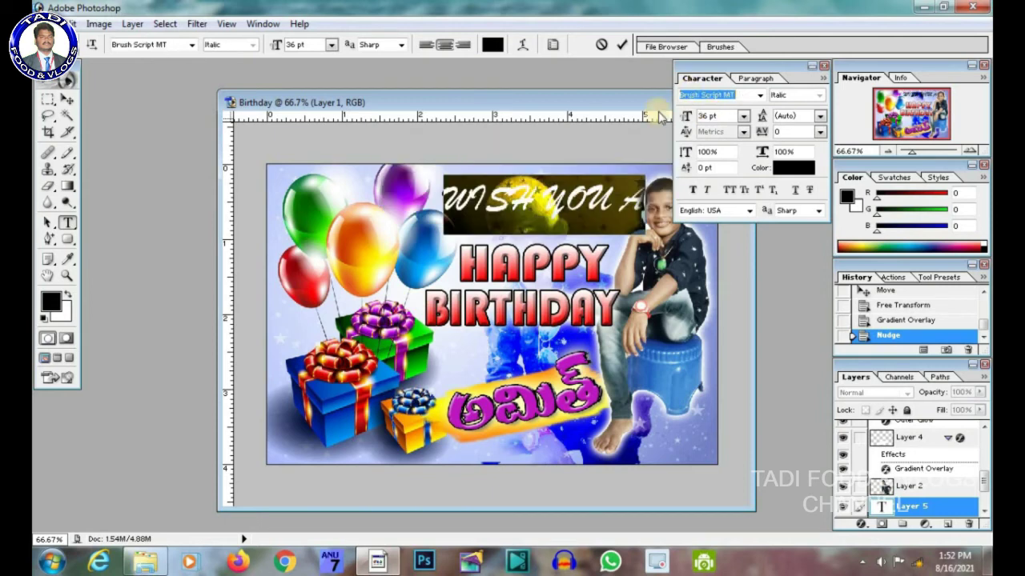
# - Retype the capital letters in lowercase so the line reads 'Wish You A'
pyautogui.click(593, 198)
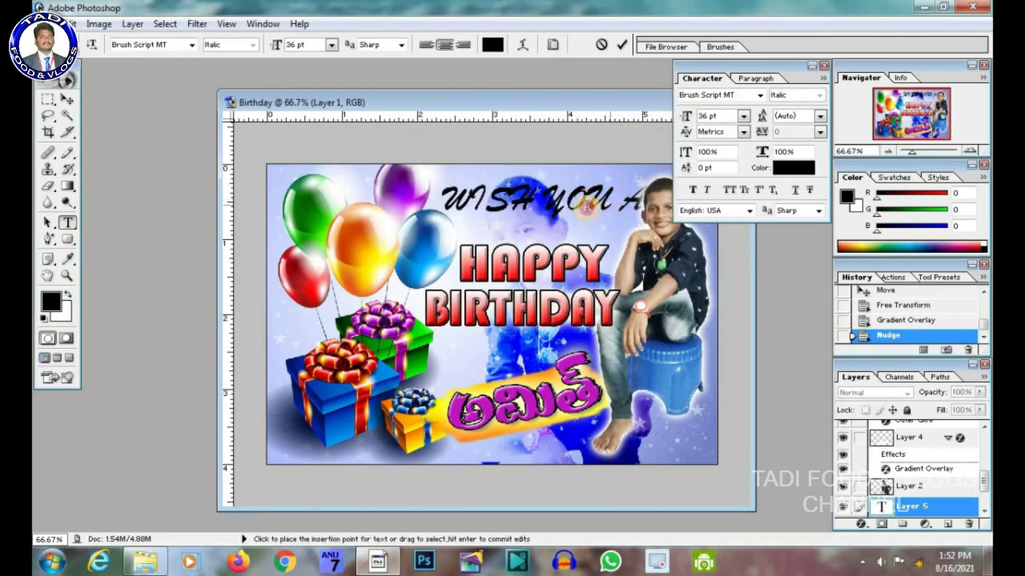
pyautogui.moveTo(586, 206); pyautogui.dragTo(573, 196)
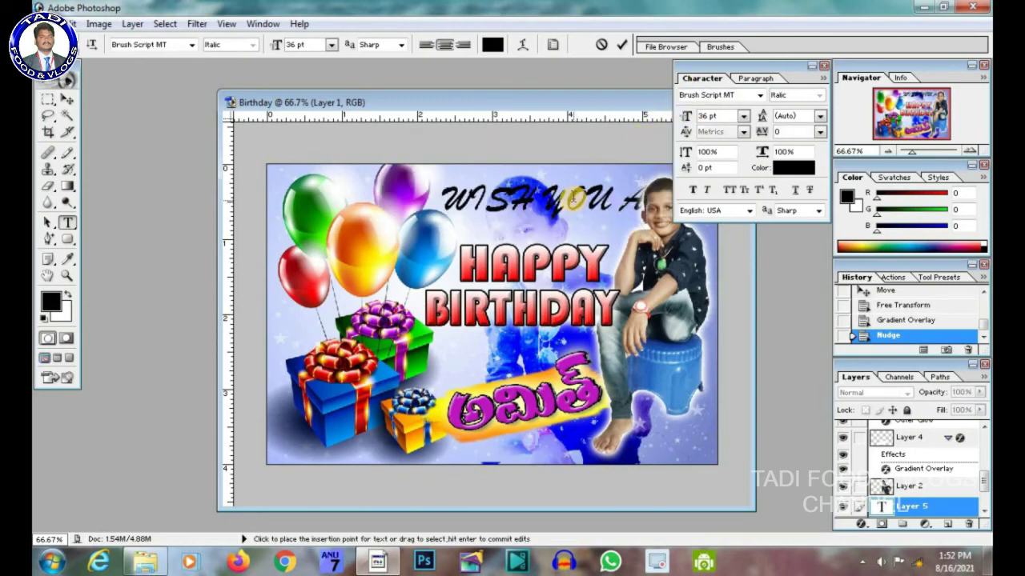
pyautogui.press('BackSpace')
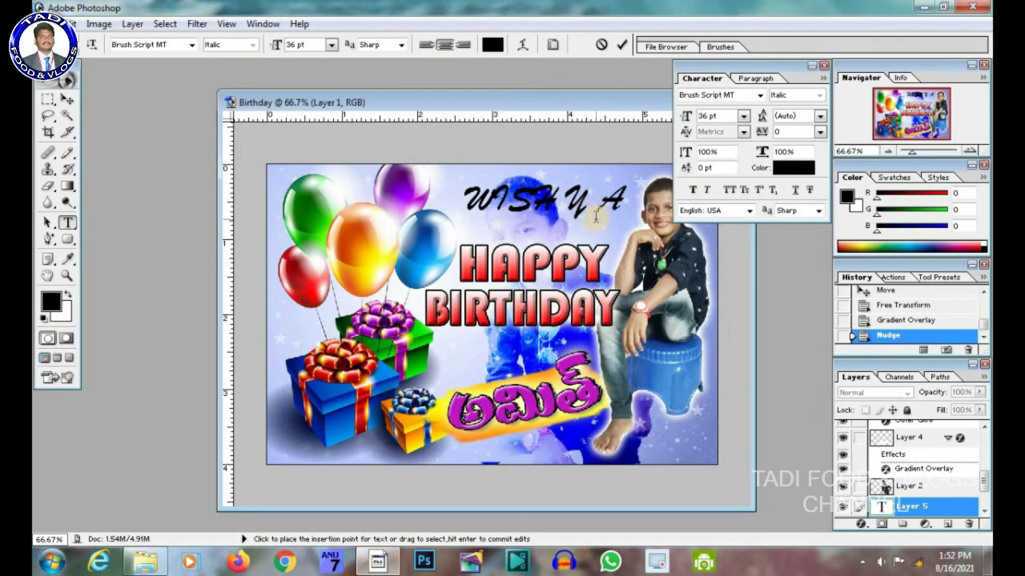
pyautogui.write('ou')
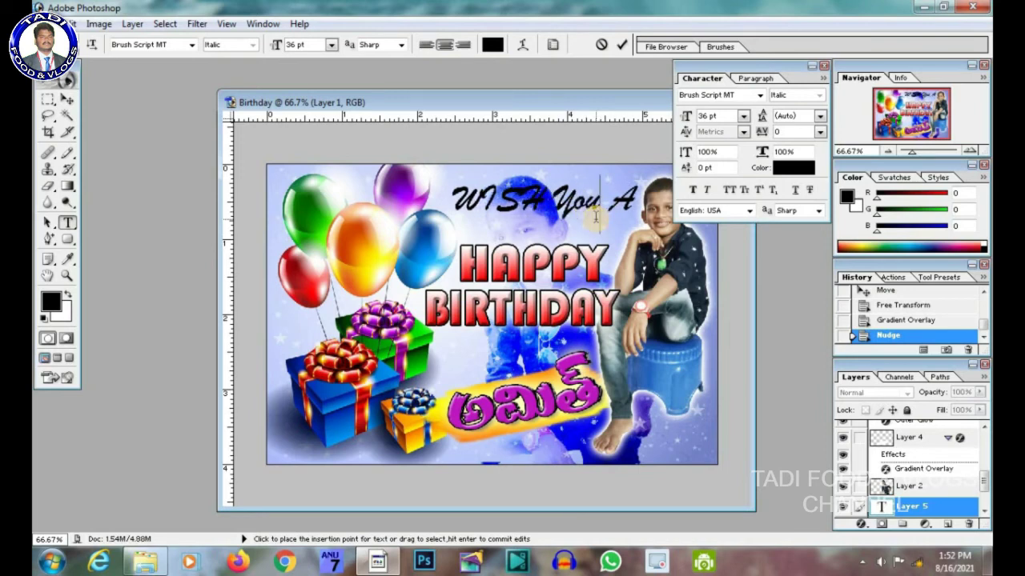
pyautogui.press('Left')
pyautogui.press('BackSpace')
pyautogui.press('BackSpace')
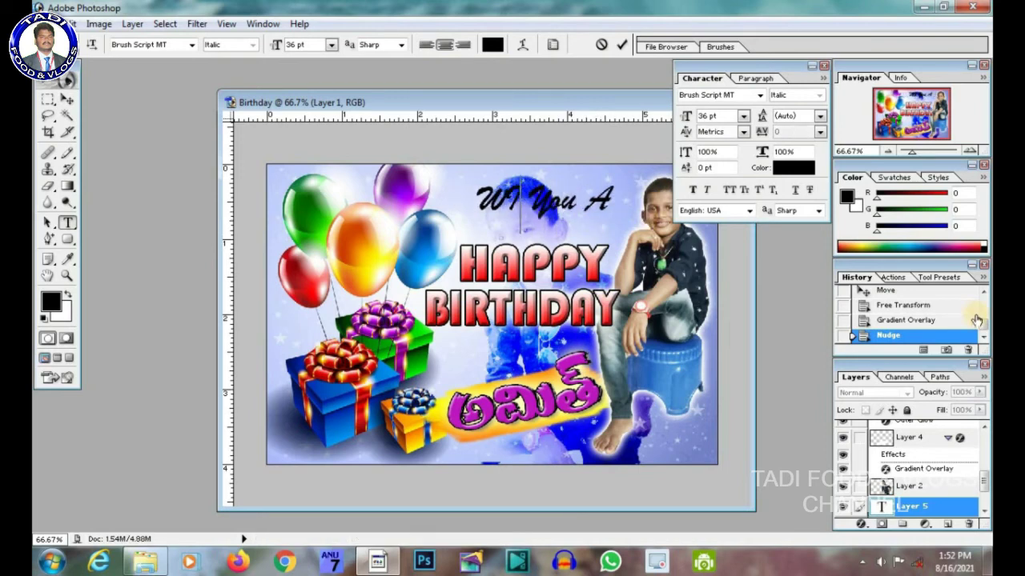
pyautogui.press('BackSpace')
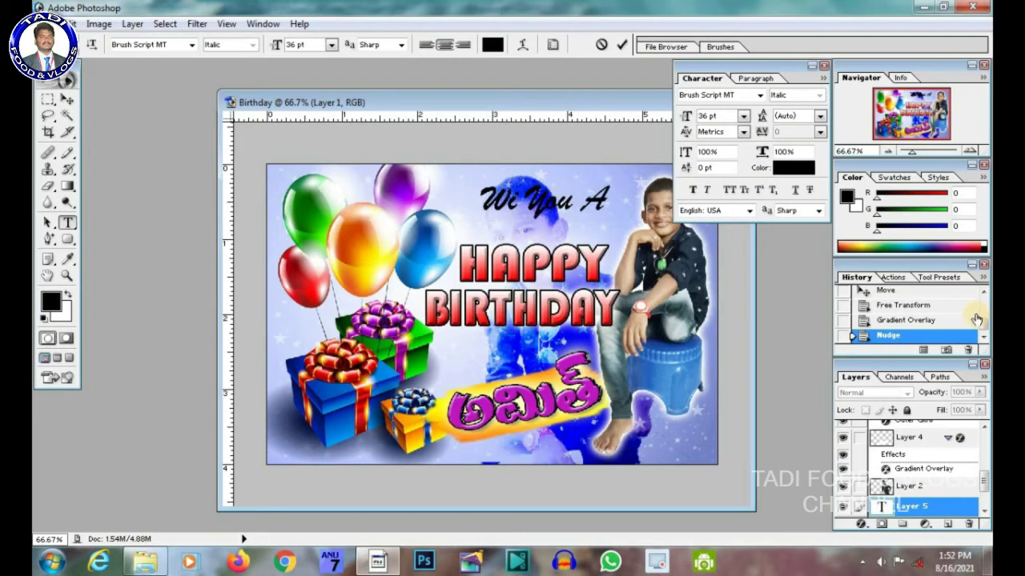
pyautogui.write('isg')
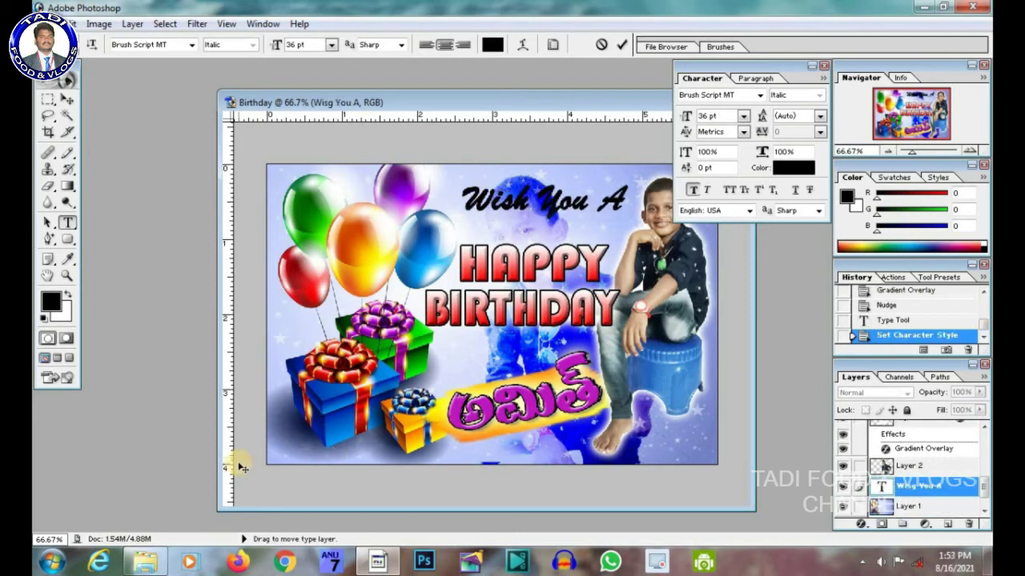
# - Shift the 'Wish You A' text slightly up-left and delete Layer 1
pyautogui.moveTo(652, 288); pyautogui.dragTo(646, 284)
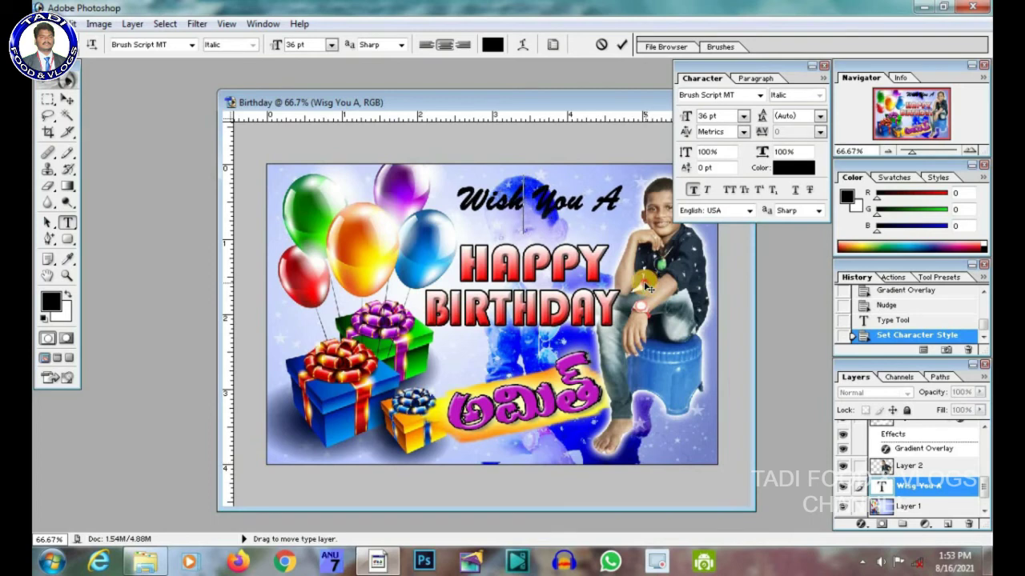
pyautogui.click(67, 101)
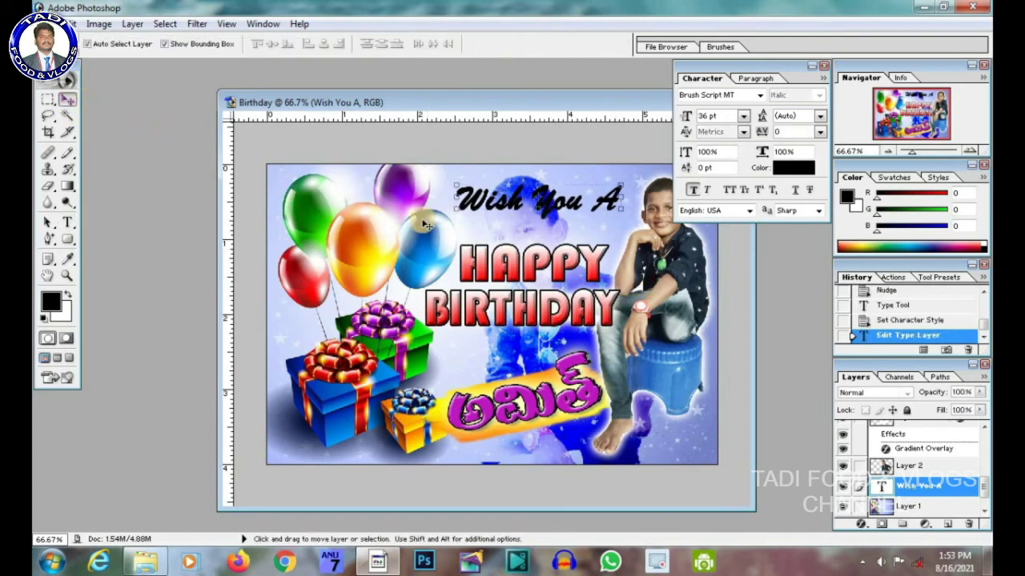
pyautogui.click(510, 204)
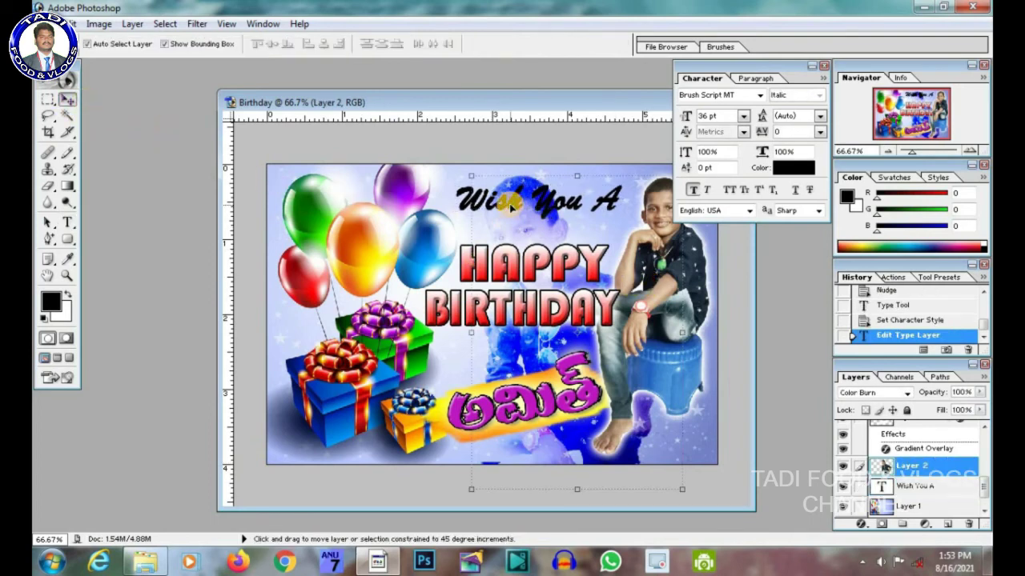
pyautogui.hotkey('ctrl', 't')
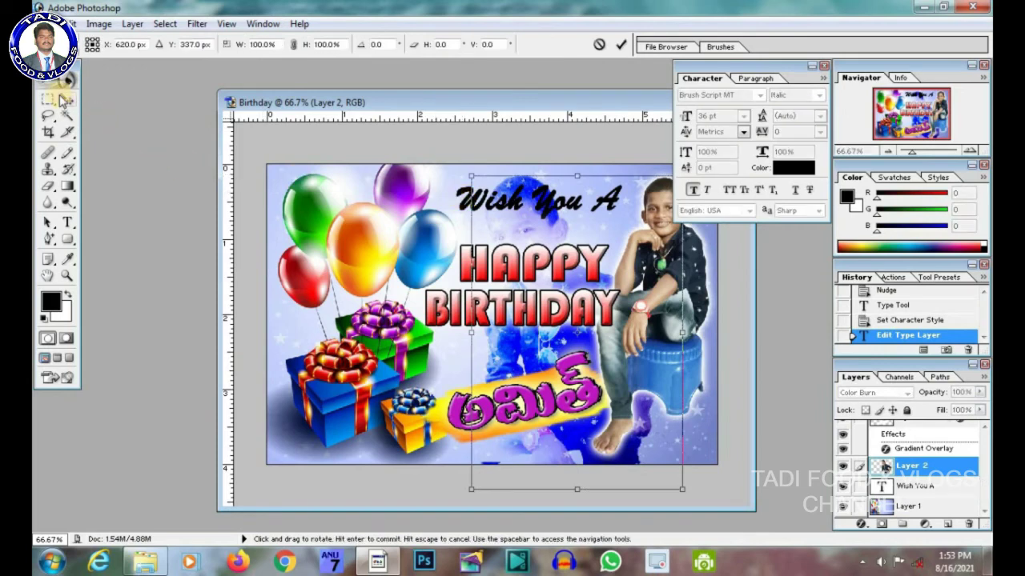
pyautogui.press('Return')
pyautogui.click(469, 202)
pyautogui.click(472, 202)
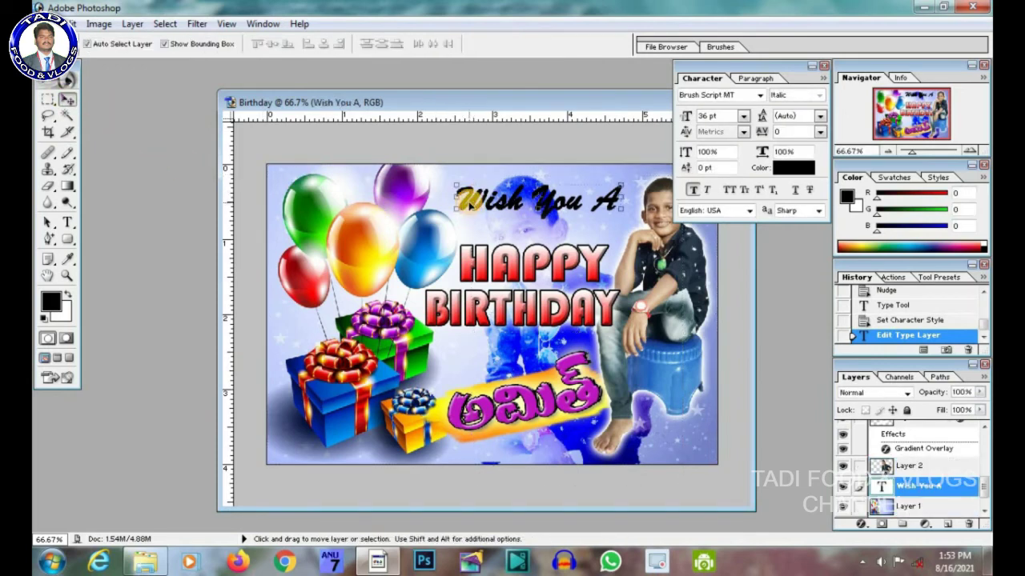
pyautogui.press('Delete')
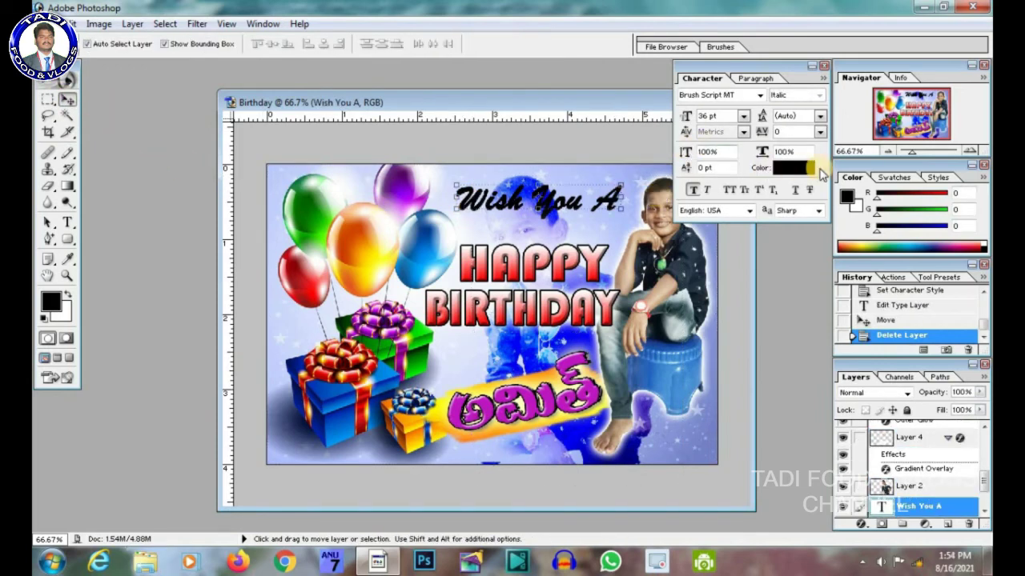
# - Change the 'Wish You A' text colour to white FFFDFD
pyautogui.click(808, 169)
pyautogui.moveTo(119, 327); pyautogui.dragTo(34, 272)
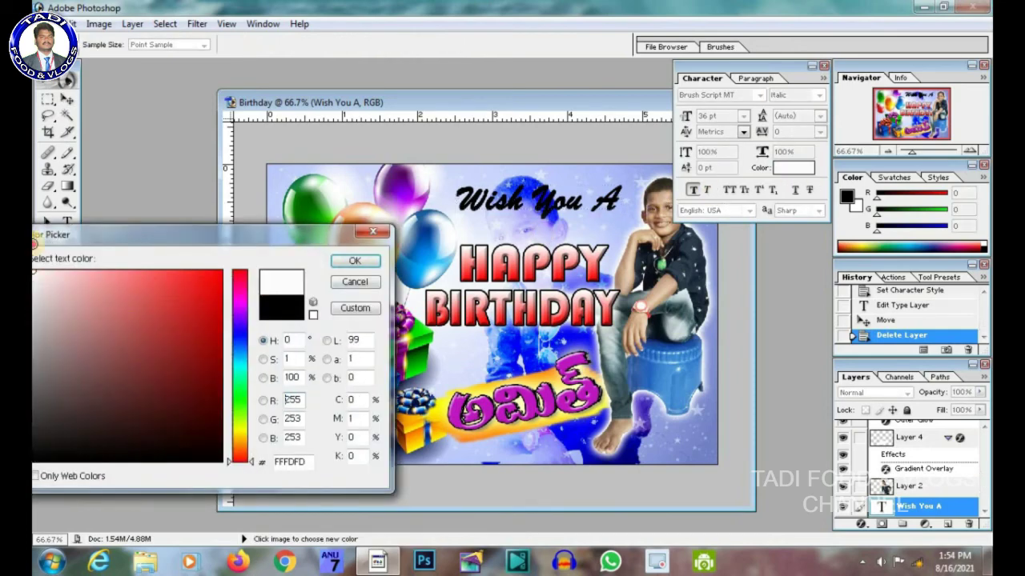
pyautogui.click(355, 261)
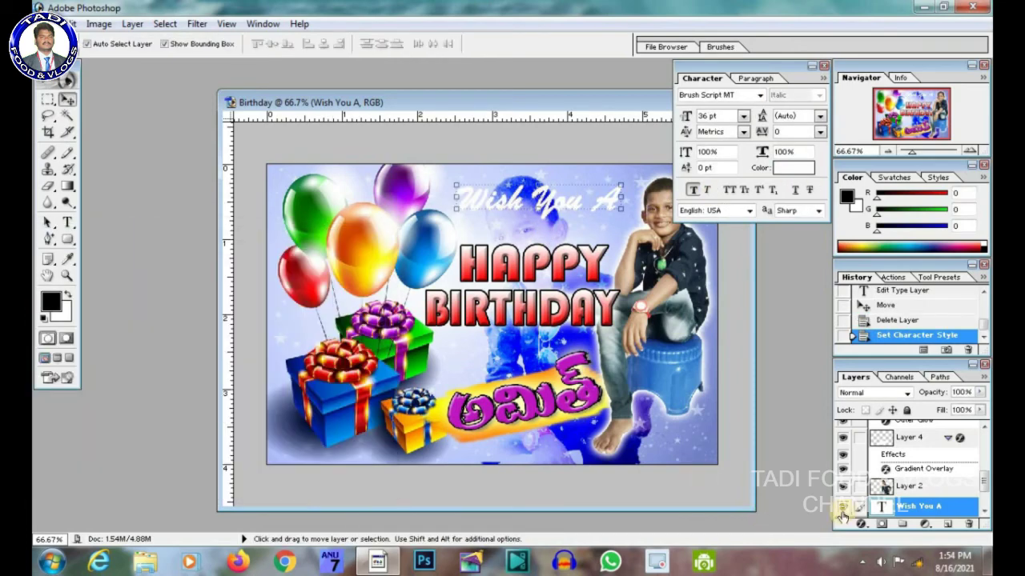
pyautogui.rightClick(916, 507)
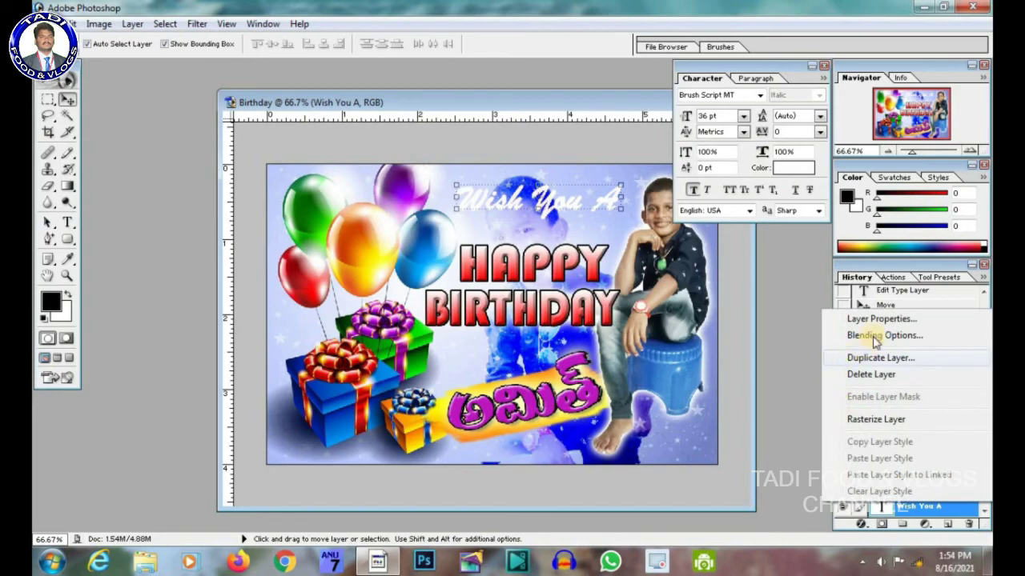
# - Give 'Wish You A' a 3 px black outside Stroke and an Inner Bevel emboss
pyautogui.press('h')
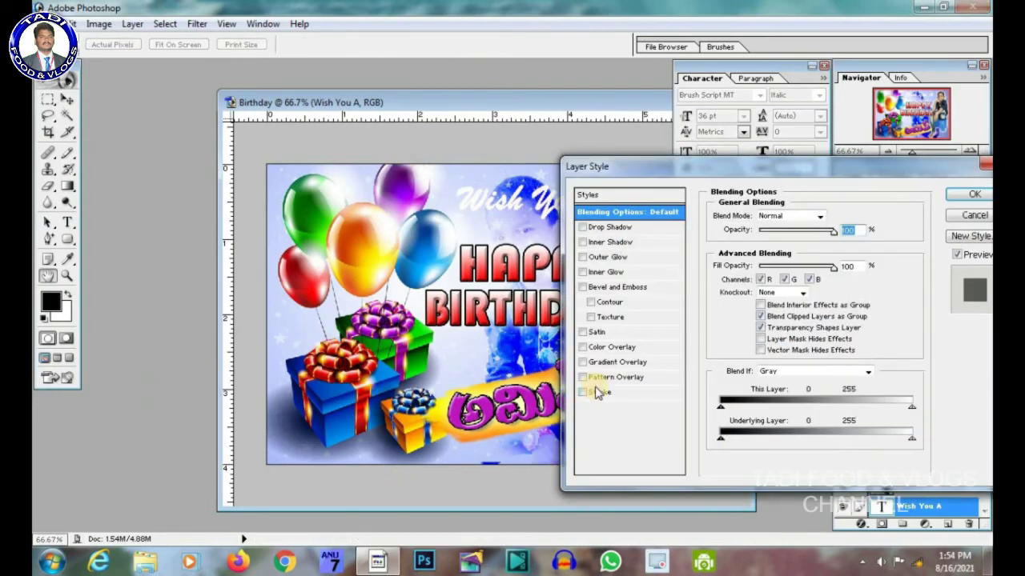
pyautogui.click(600, 391)
pyautogui.click(746, 302)
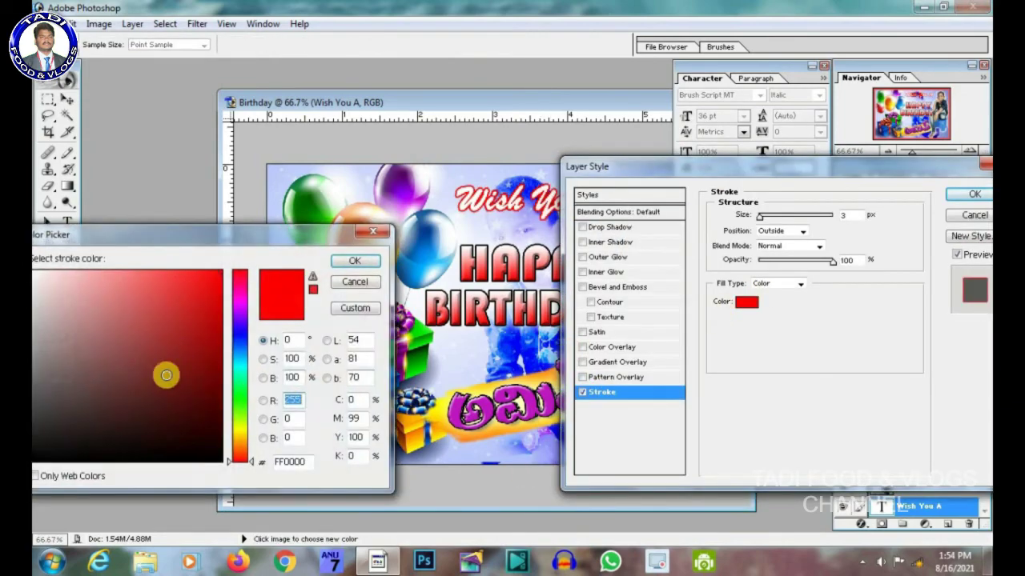
pyautogui.moveTo(167, 375); pyautogui.dragTo(34, 462)
pyautogui.click(357, 261)
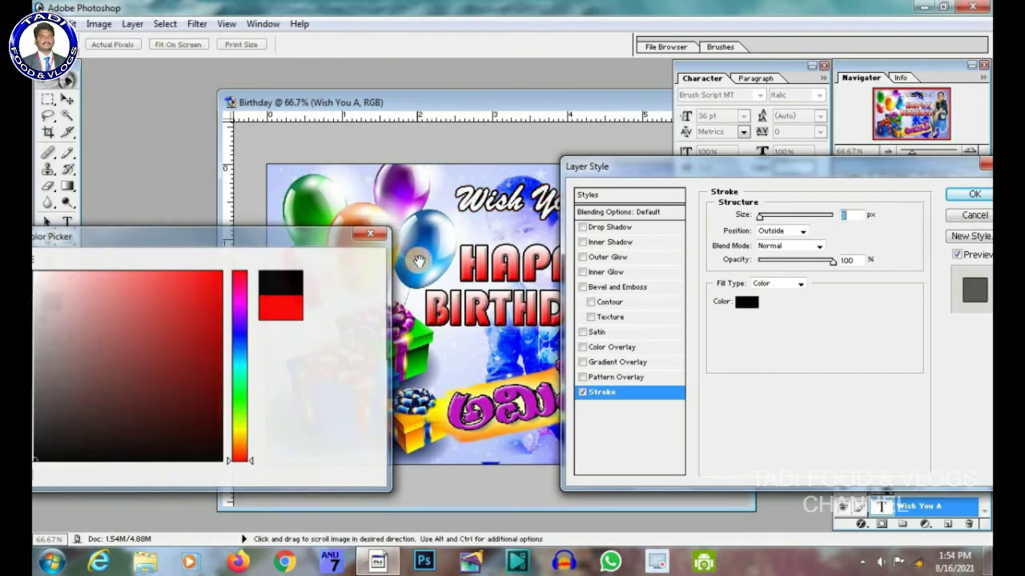
pyautogui.click(614, 288)
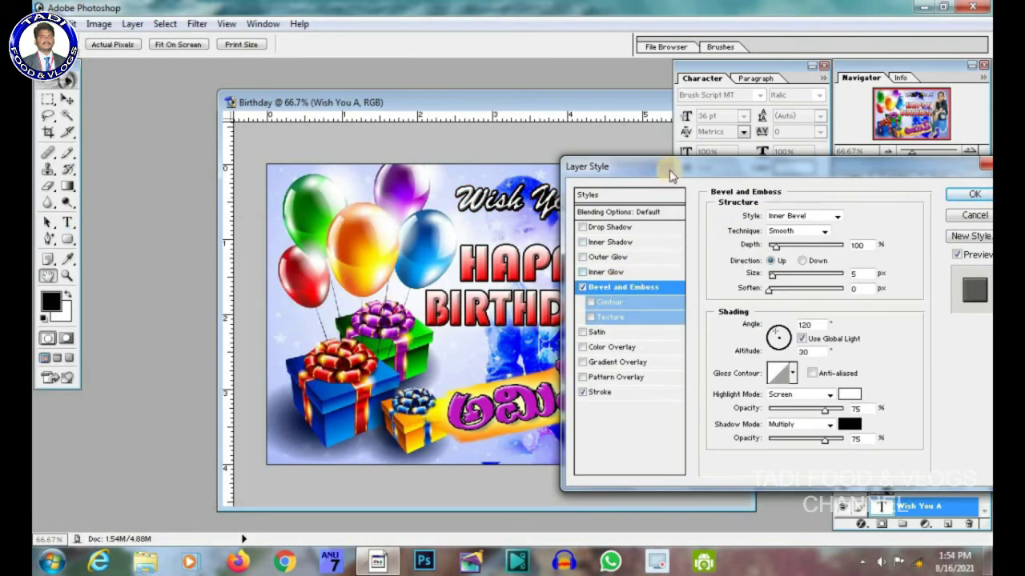
pyautogui.moveTo(671, 176); pyautogui.dragTo(663, 296)
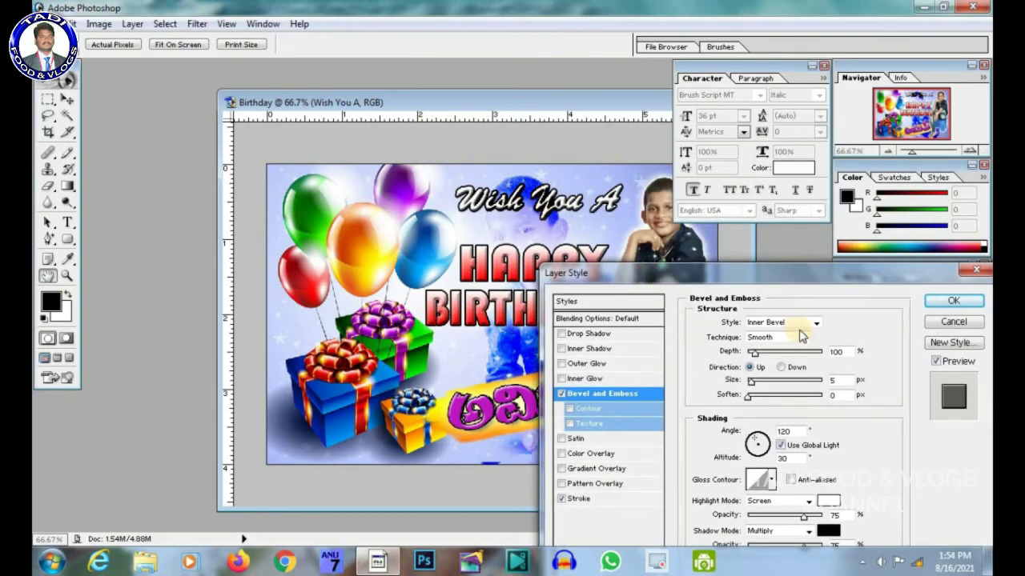
pyautogui.click(950, 301)
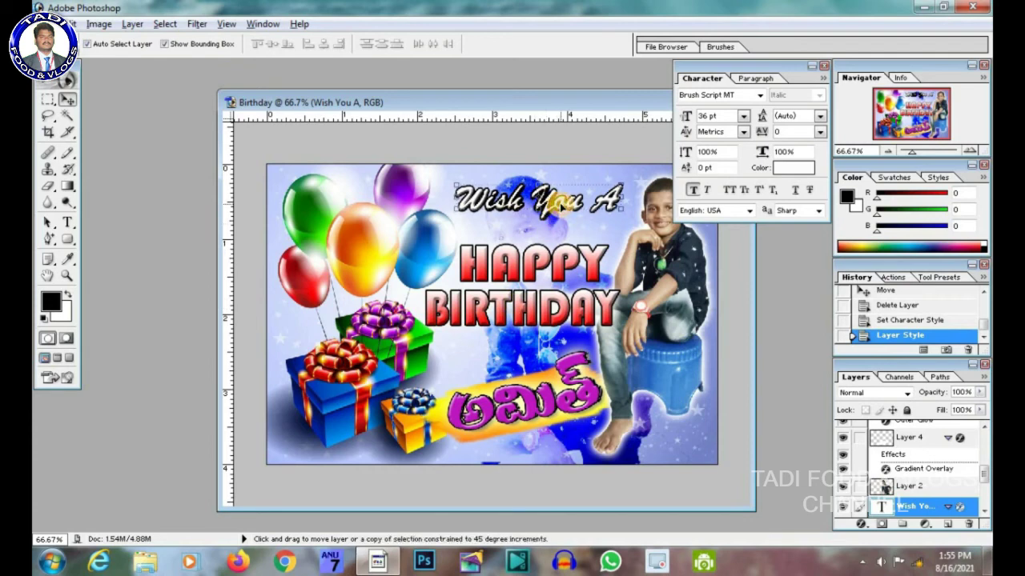
# - Duplicate the heading just below it and change the copy's text to 'Very'
pyautogui.moveTo(560, 205); pyautogui.dragTo(556, 234)
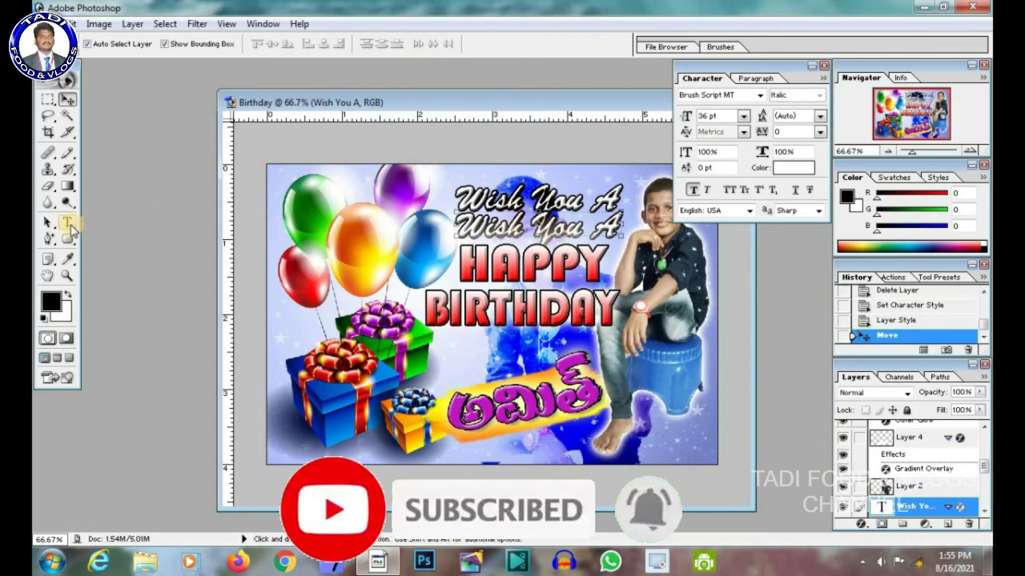
pyautogui.click(67, 221)
pyautogui.tripleClick(573, 229)
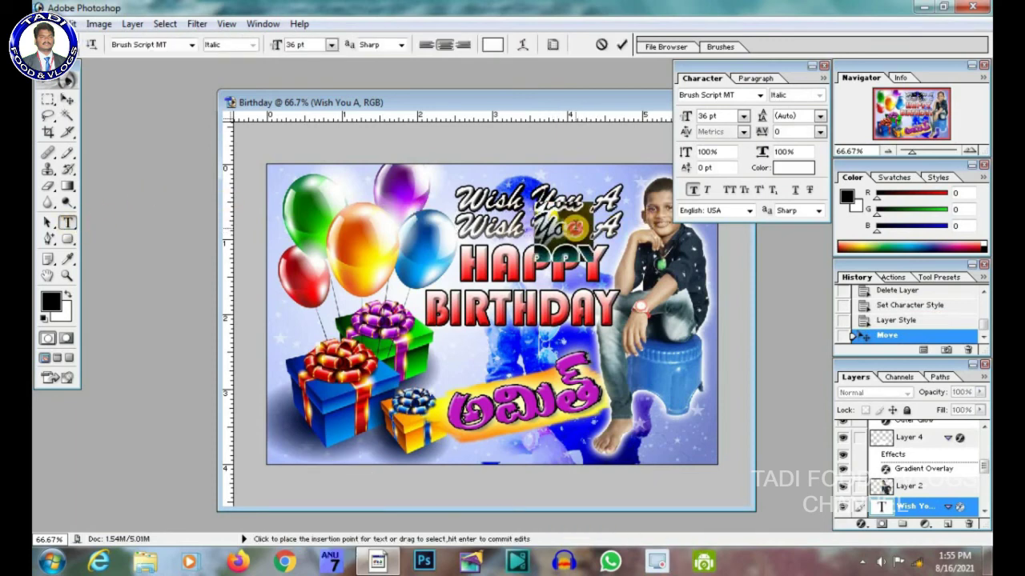
pyautogui.press('Delete')
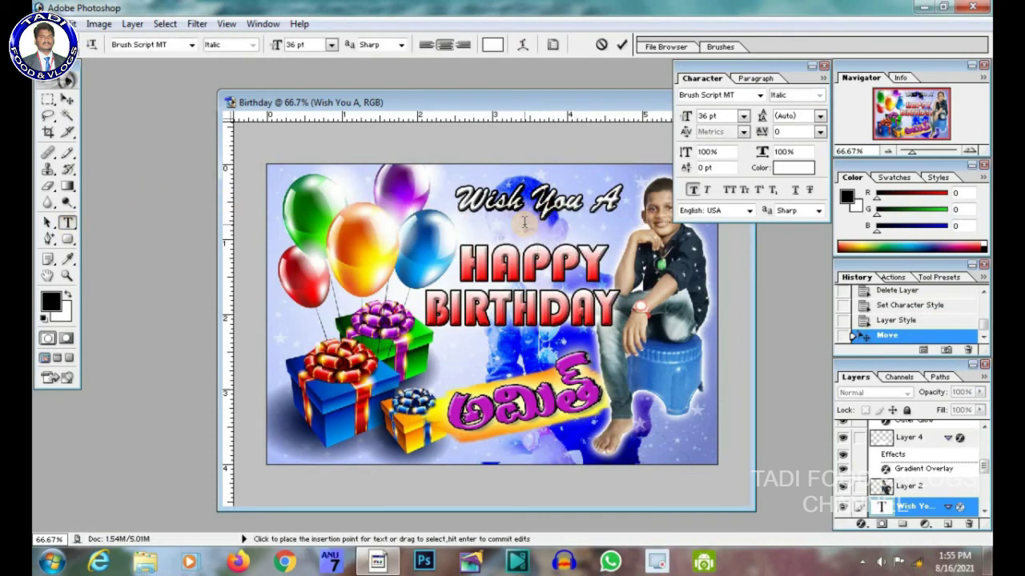
pyautogui.write('Ver')
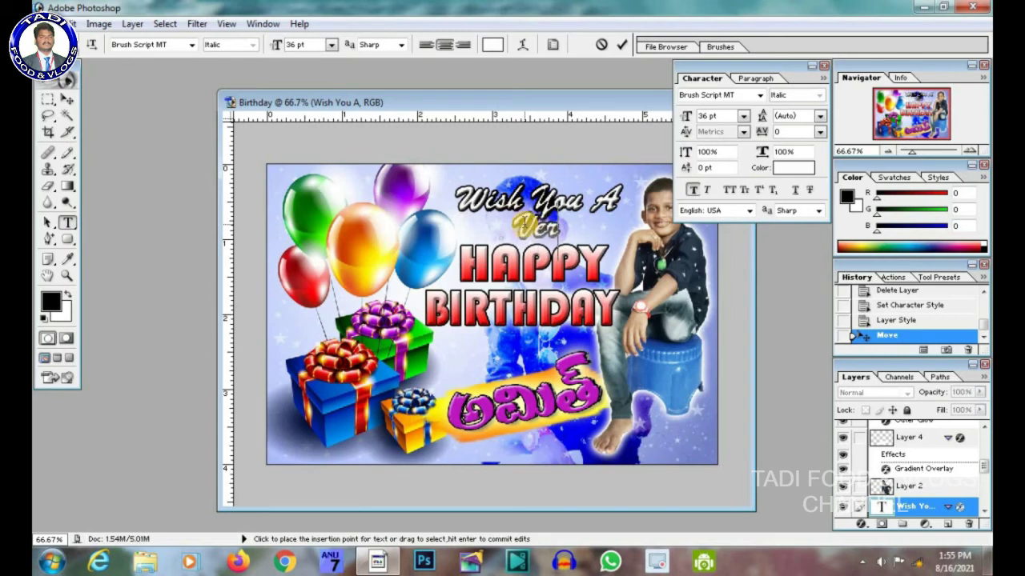
pyautogui.write('y')
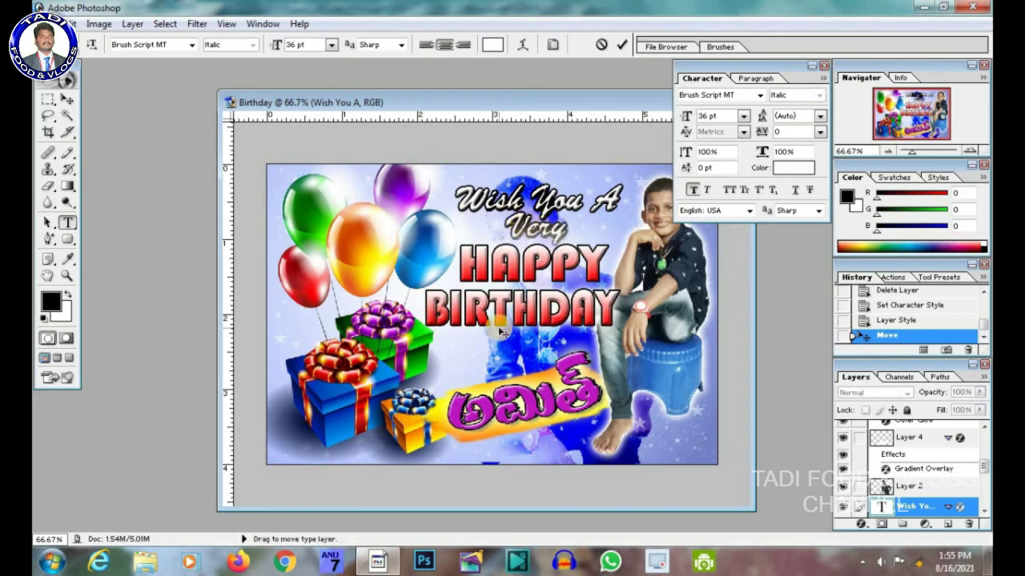
pyautogui.click(68, 100)
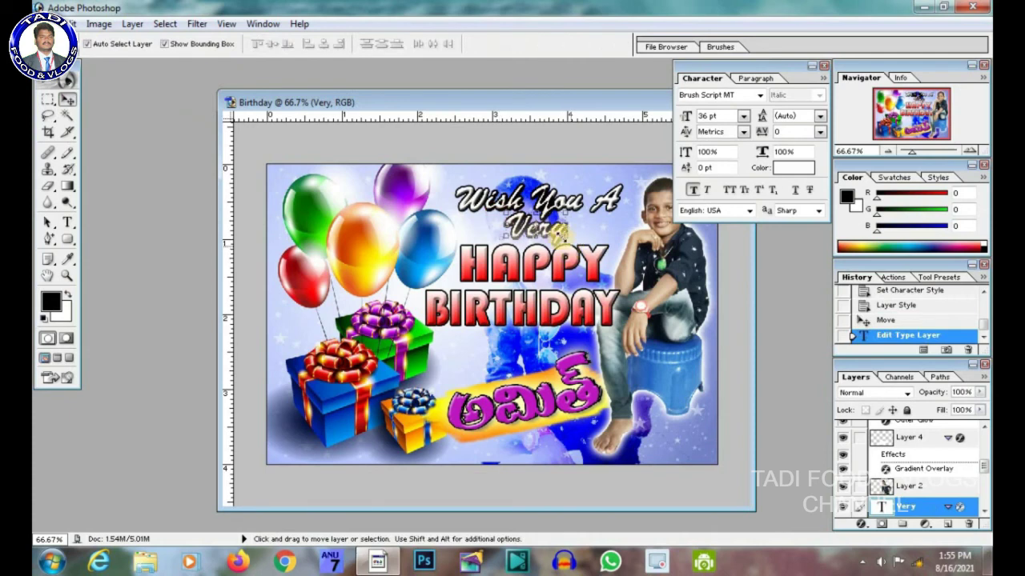
# - Apply Faux Bold to 'Very' and 'Wish You A', and nudge 'Wish You A' up
pyautogui.click(691, 190)
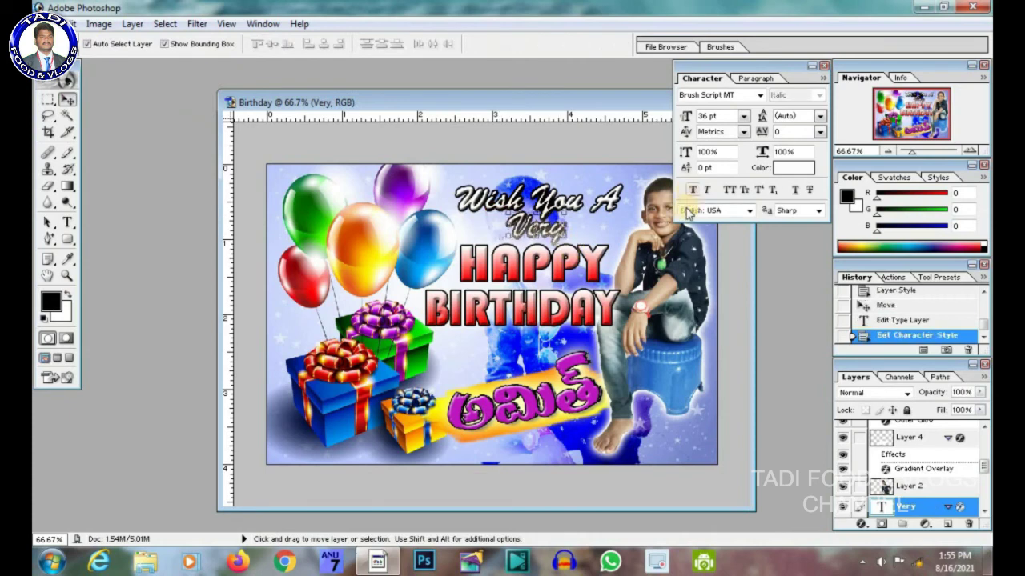
pyautogui.click(602, 190)
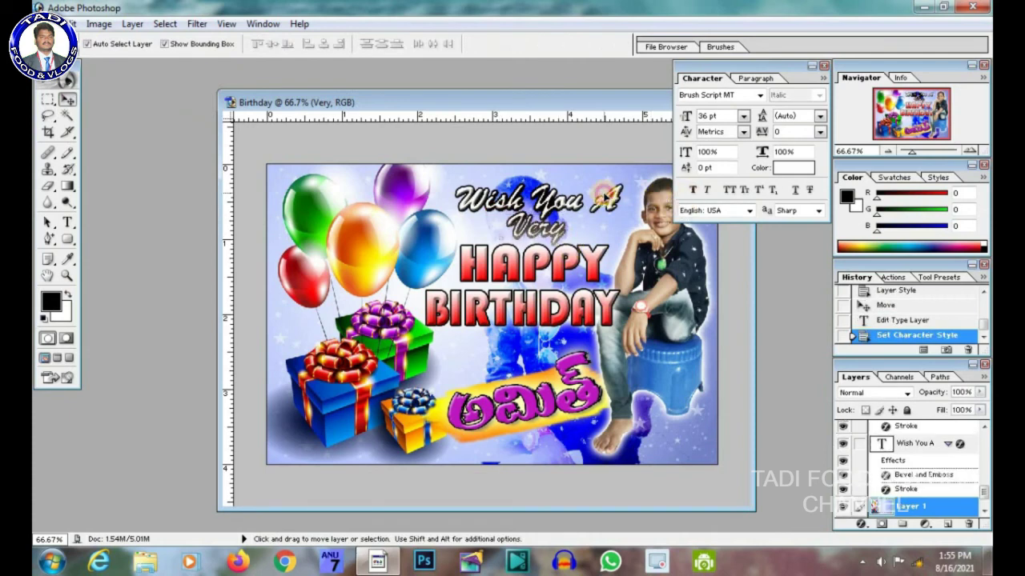
pyautogui.click(693, 191)
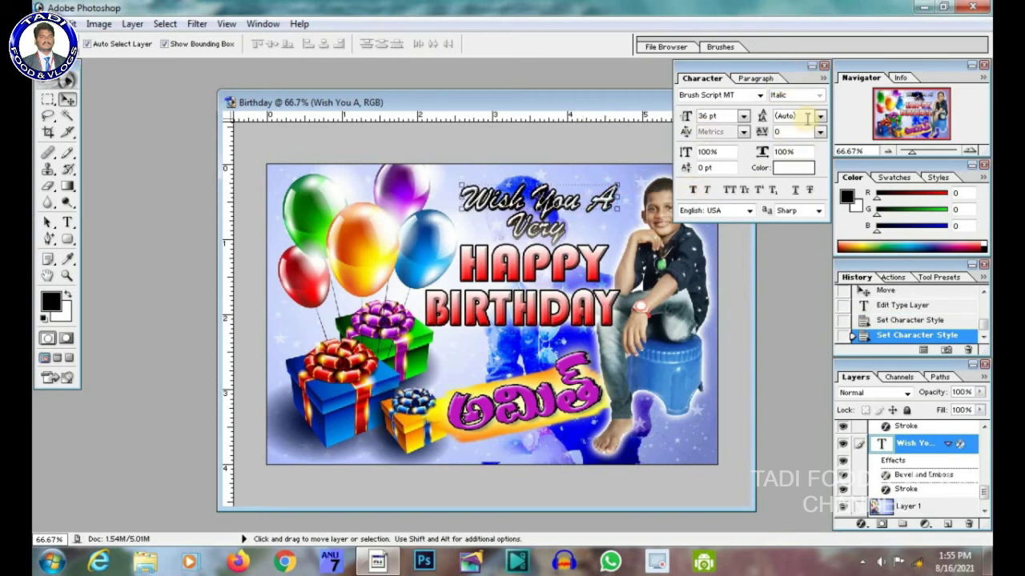
pyautogui.click(824, 66)
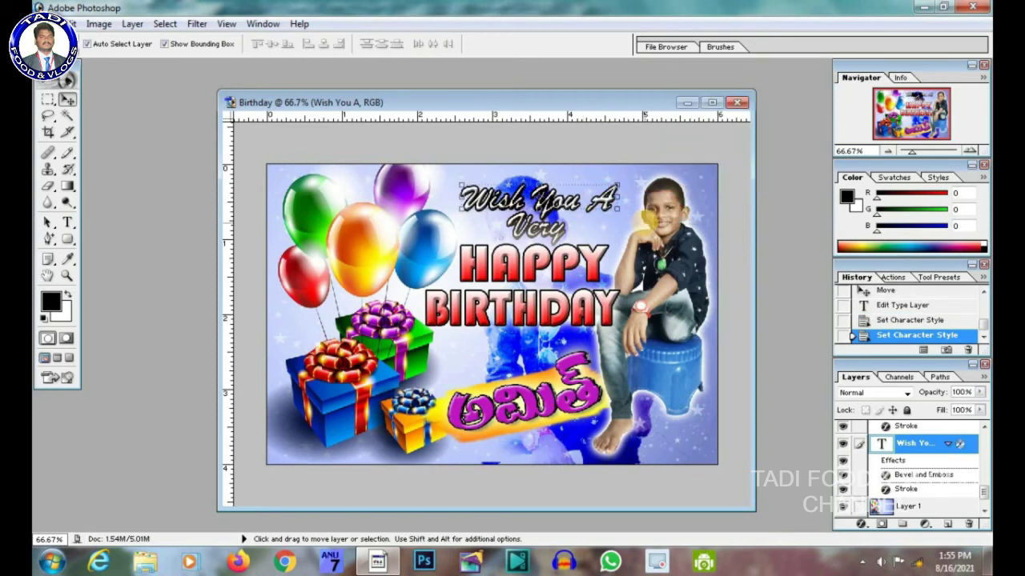
pyautogui.press('Up')
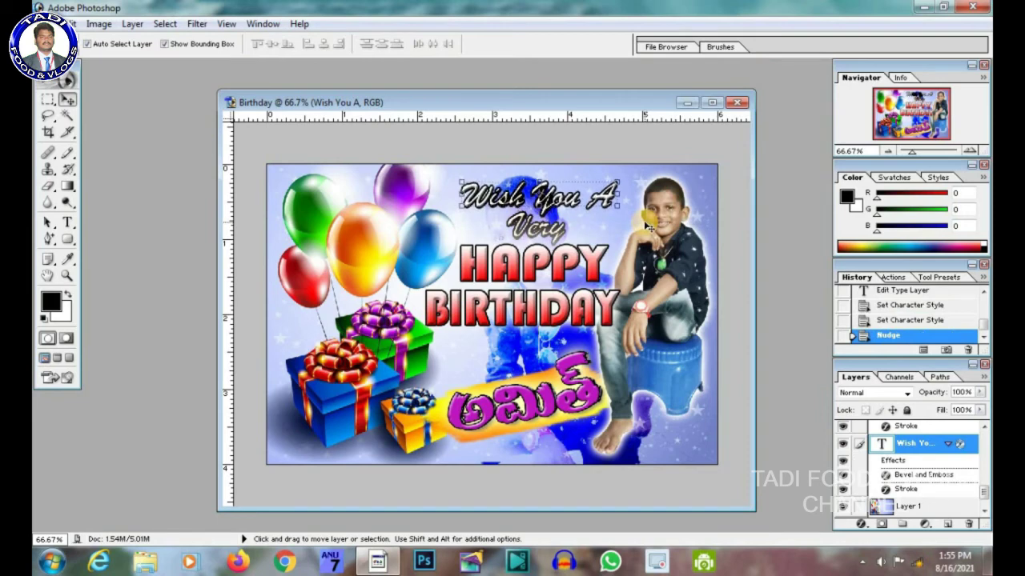
# - Nudge the 'Very' text right by two Shift-steps to align the greeting
pyautogui.click(541, 234)
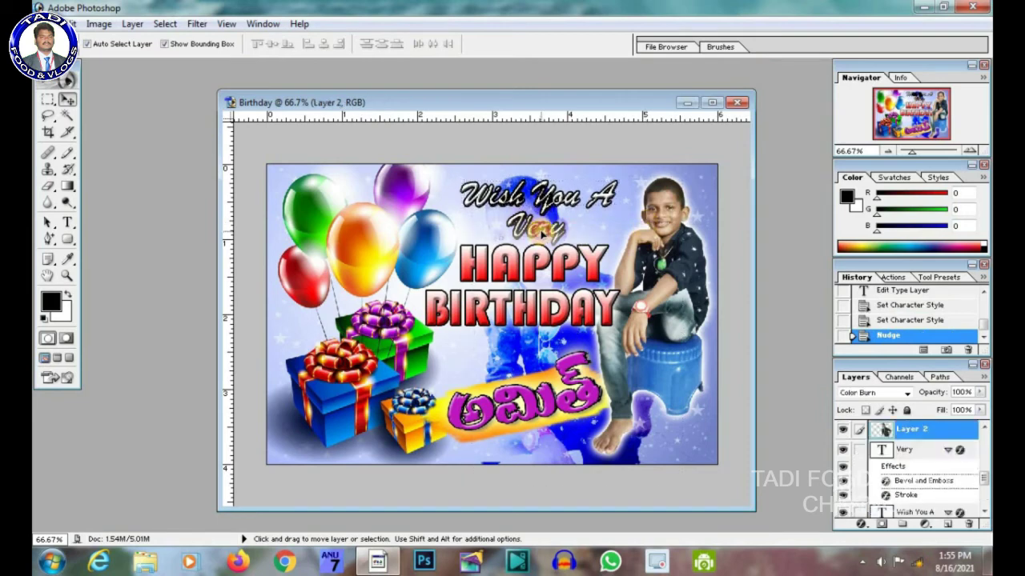
pyautogui.click(645, 243)
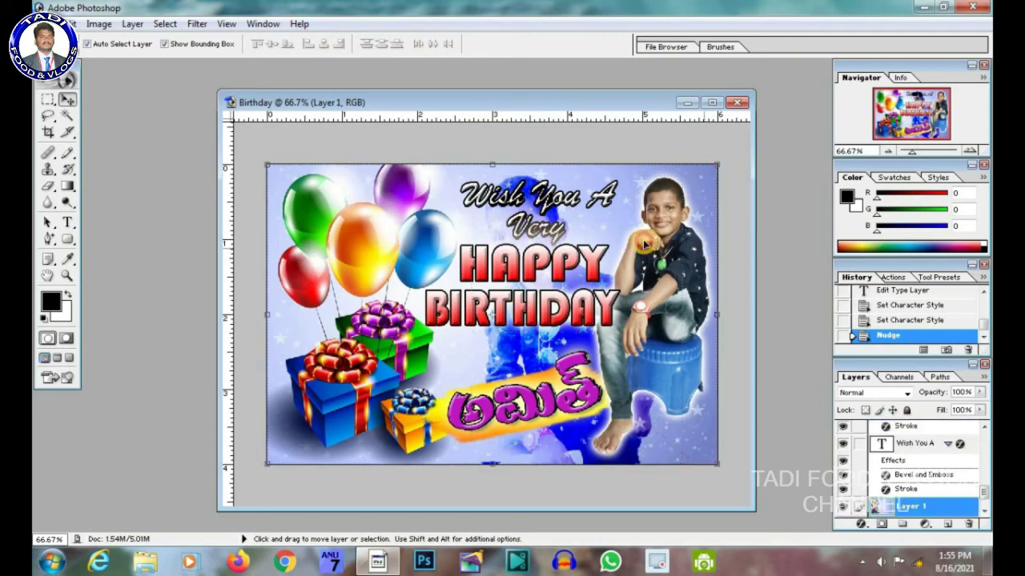
pyautogui.click(560, 228)
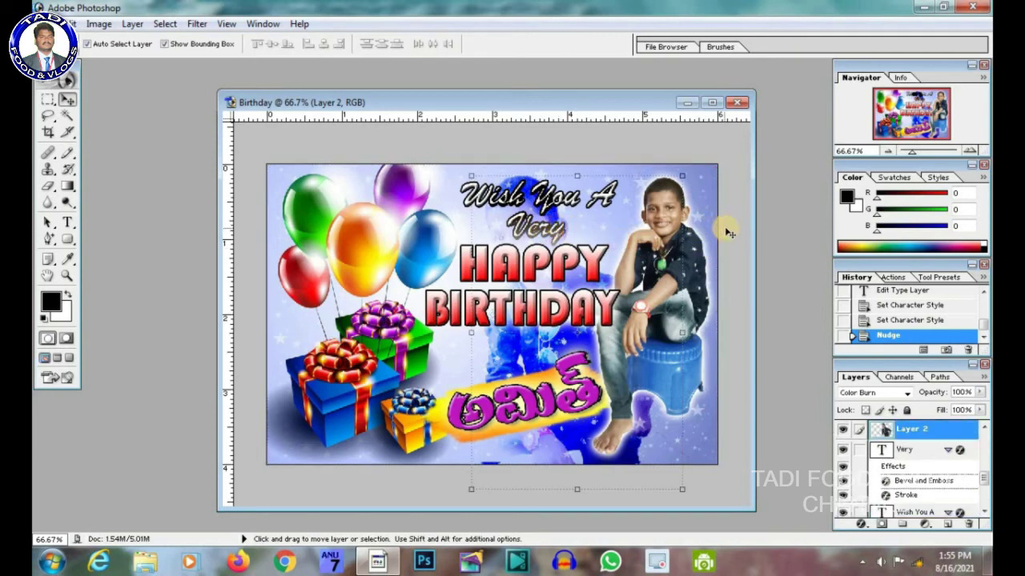
pyautogui.click(919, 511)
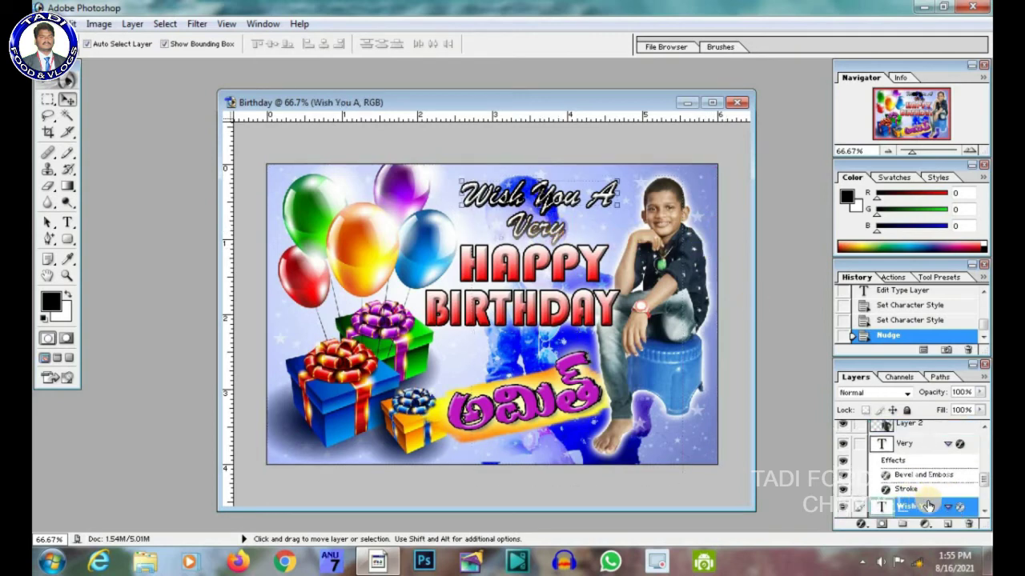
pyautogui.scroll(-2, 924, 481)
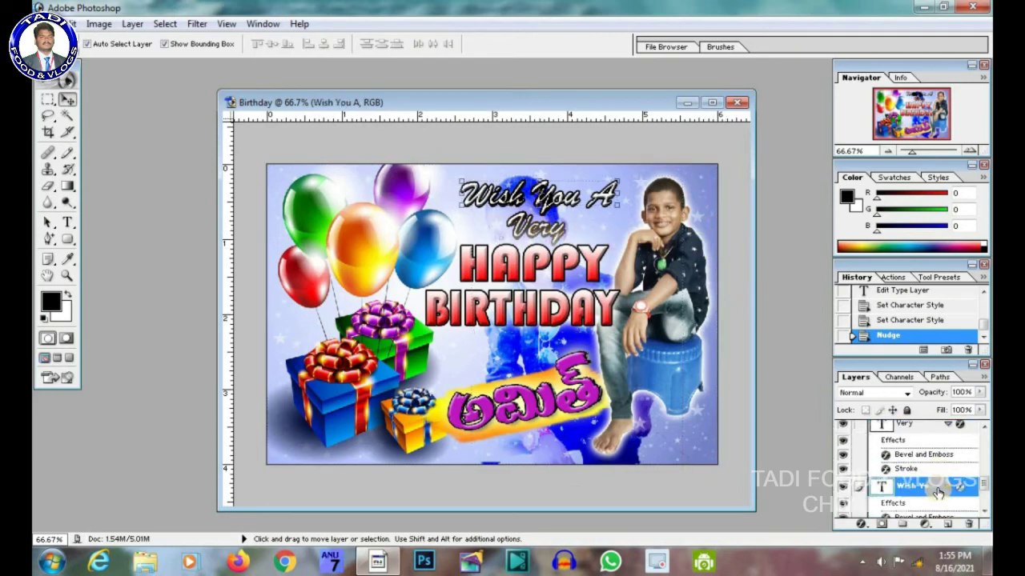
pyautogui.click(918, 430)
pyautogui.hotkey('shift', 'Right')
pyautogui.hotkey('shift', 'Right')
pyautogui.hotkey('shift', 'Right')
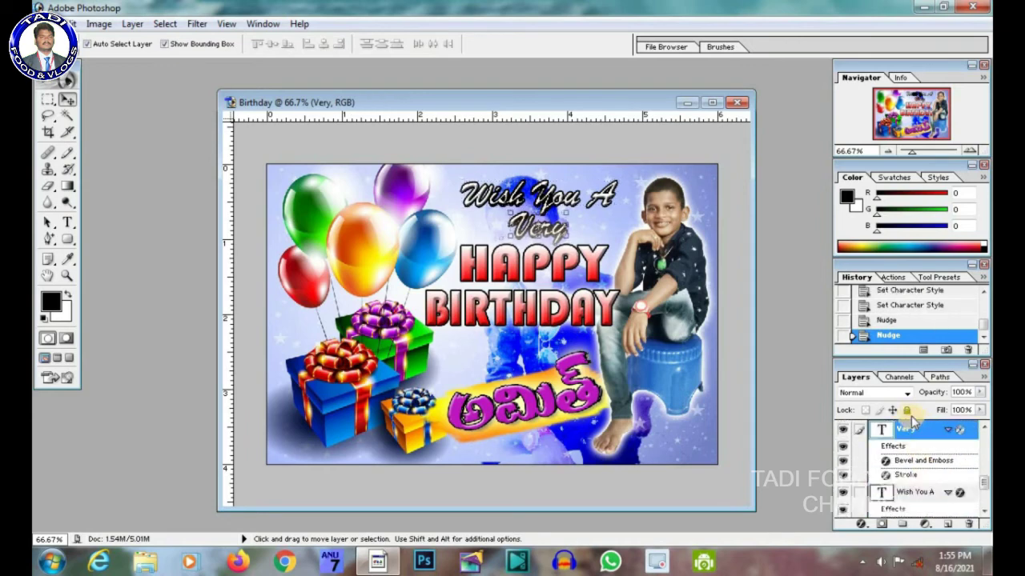
pyautogui.hotkey('shift', 'Right')
pyautogui.hotkey('shift', 'Right')
pyautogui.hotkey('shift', 'Right')
pyautogui.hotkey('shift', 'Right')
pyautogui.hotkey('shift', 'Right')
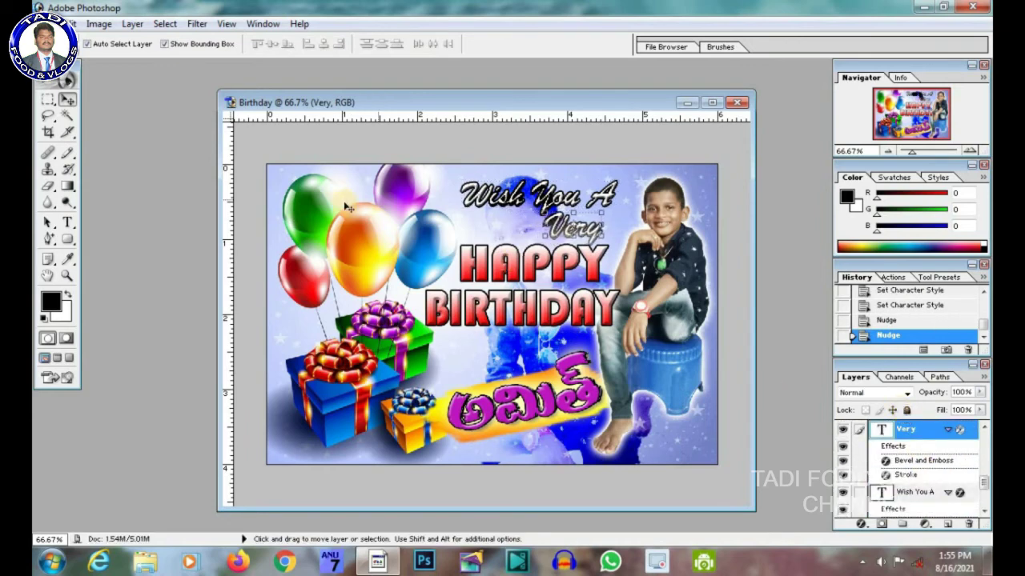
pyautogui.click(640, 438)
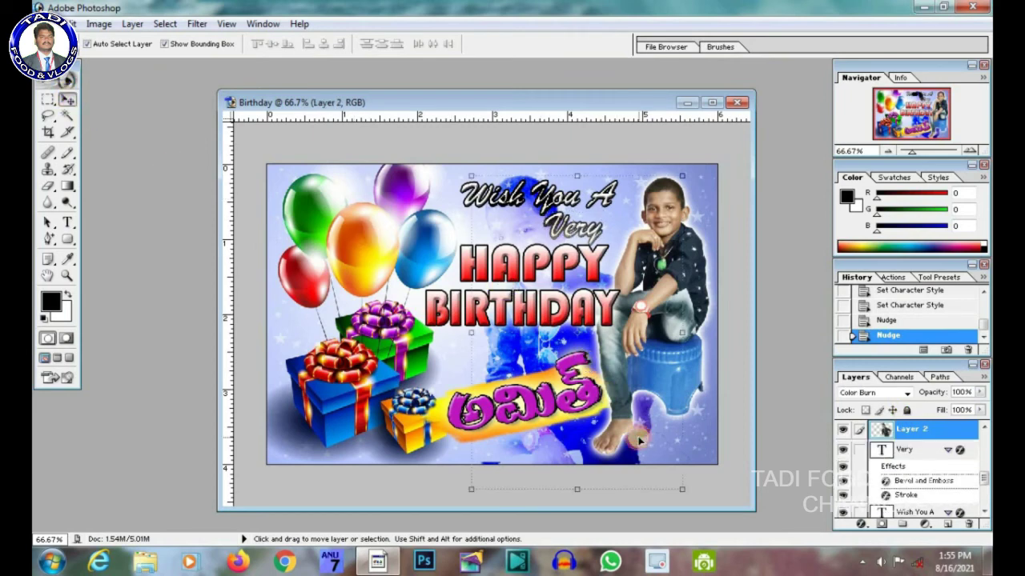
pyautogui.click(364, 456)
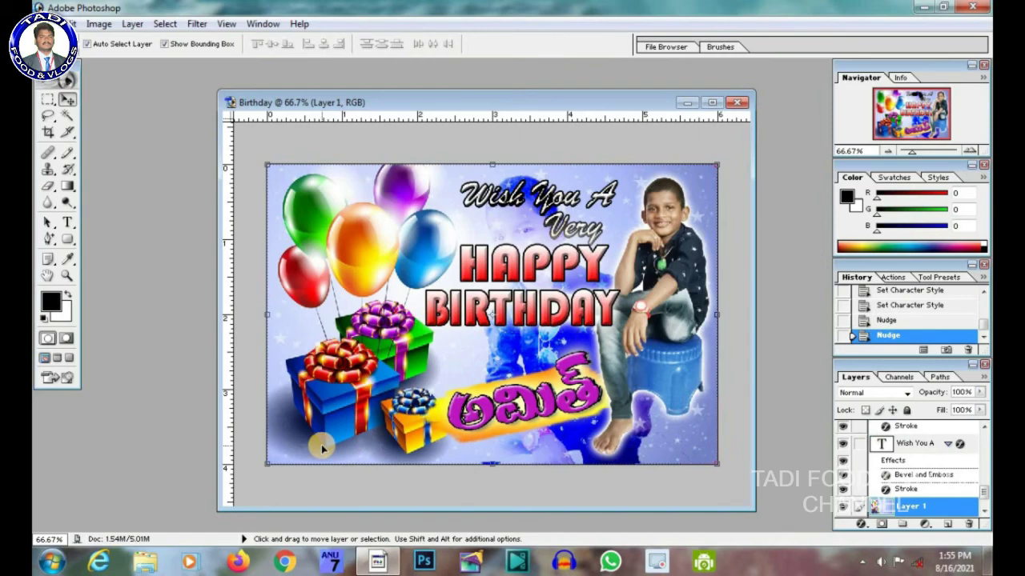
# - Save the card to the Desktop as 'Birthday copy.jpg' in JPEG format at Maximum quality
pyautogui.click(44, 24)
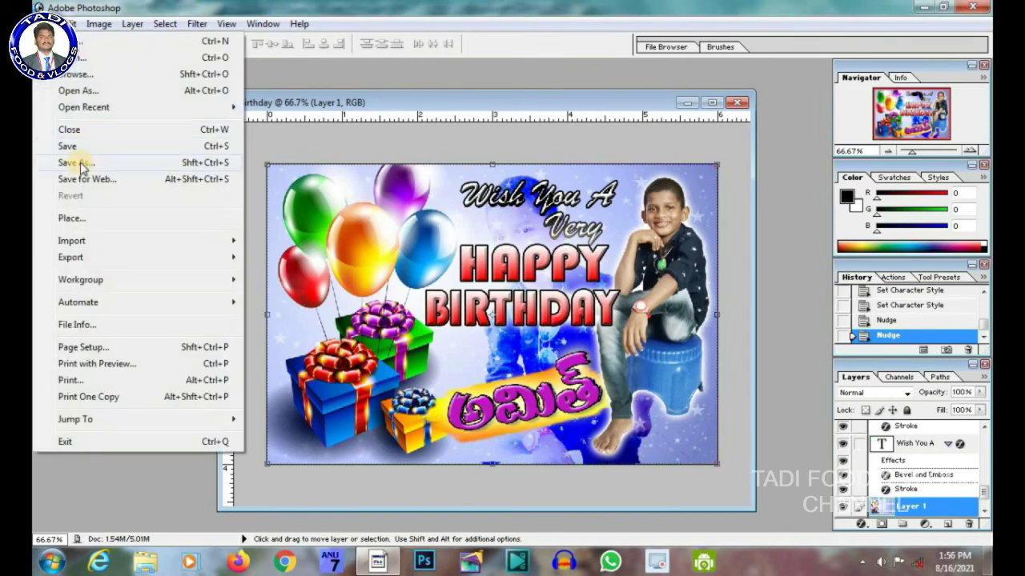
pyautogui.click(76, 160)
pyautogui.click(514, 329)
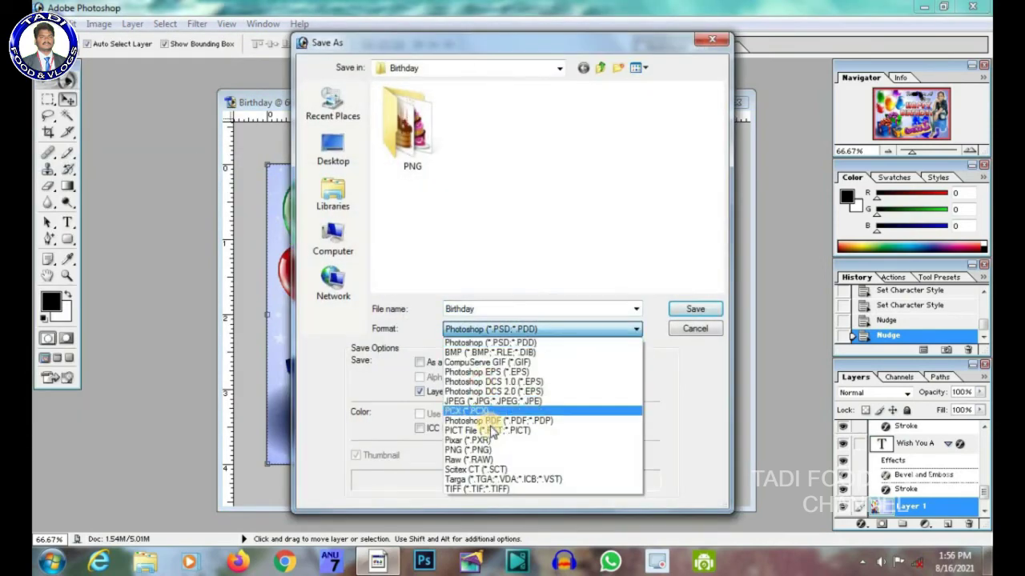
pyautogui.click(496, 400)
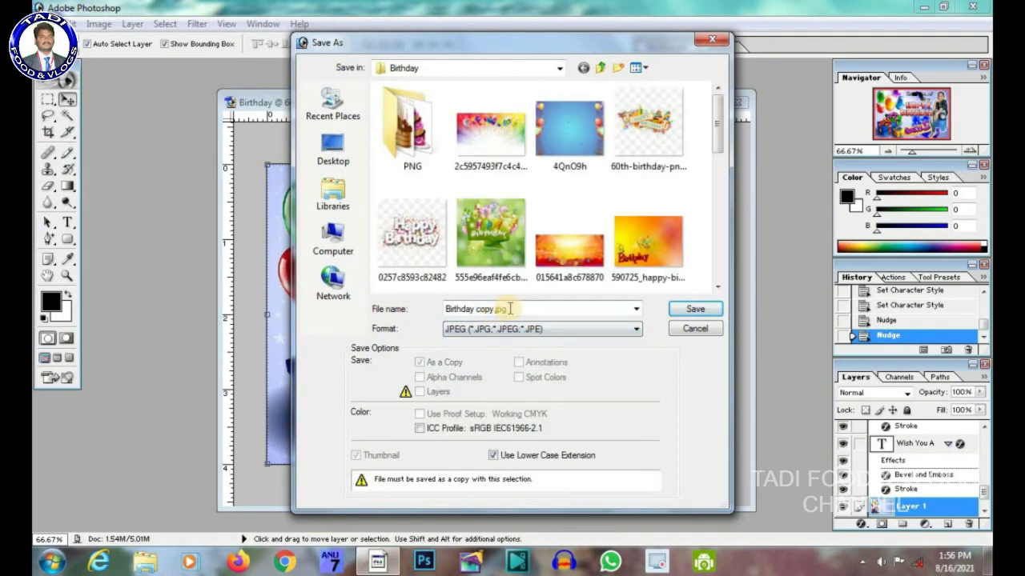
pyautogui.click(333, 148)
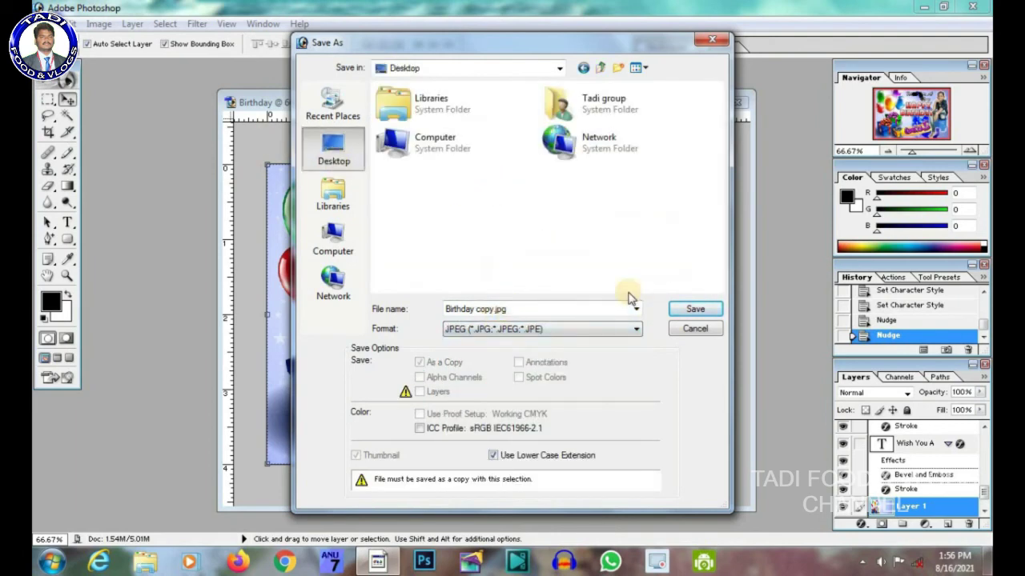
pyautogui.click(687, 309)
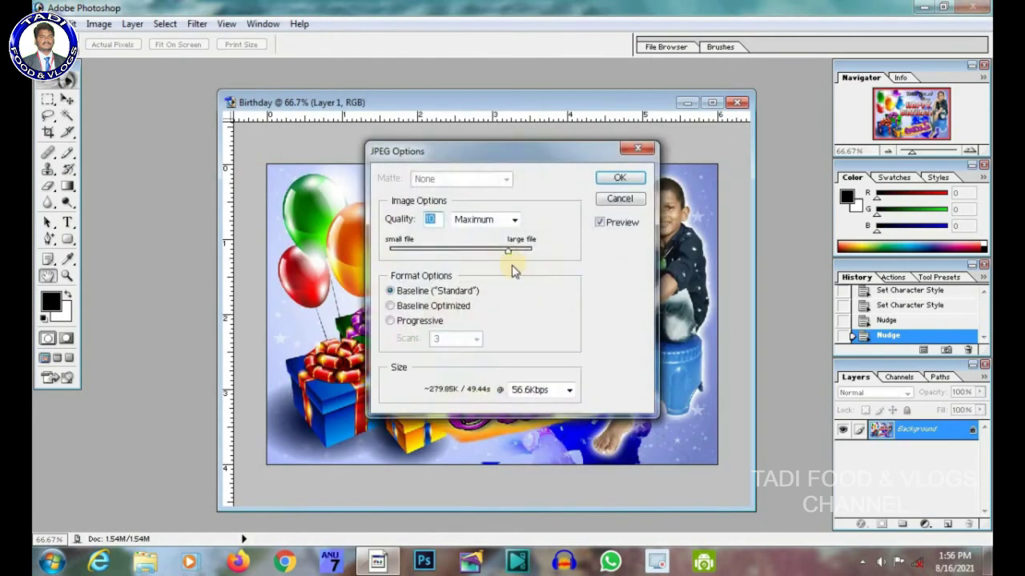
pyautogui.click(616, 177)
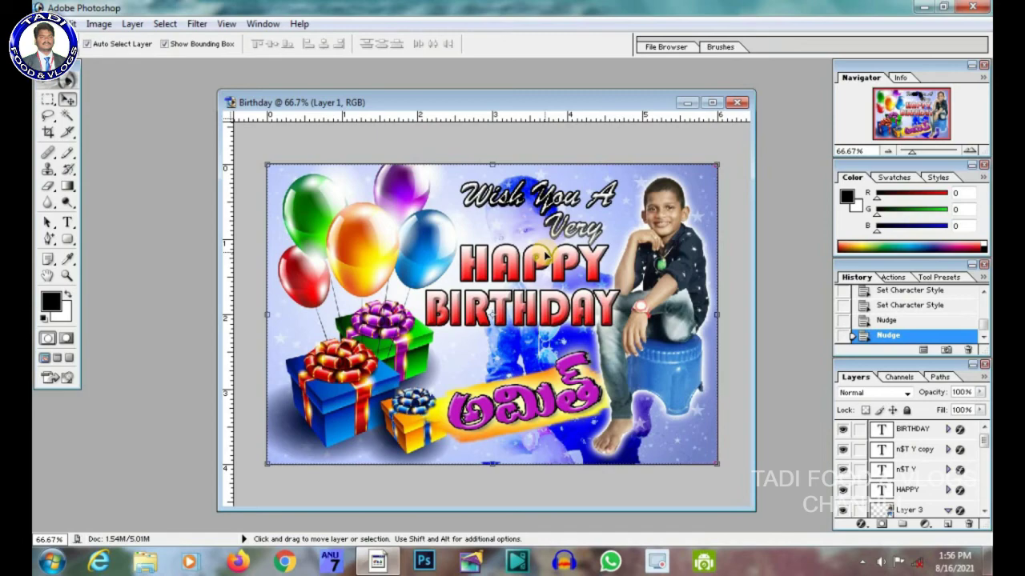
# - Minimize Photoshop, refresh the desktop, and open Birthday copy.jpg maximized in Windows Photo Viewer
pyautogui.click(989, 562)
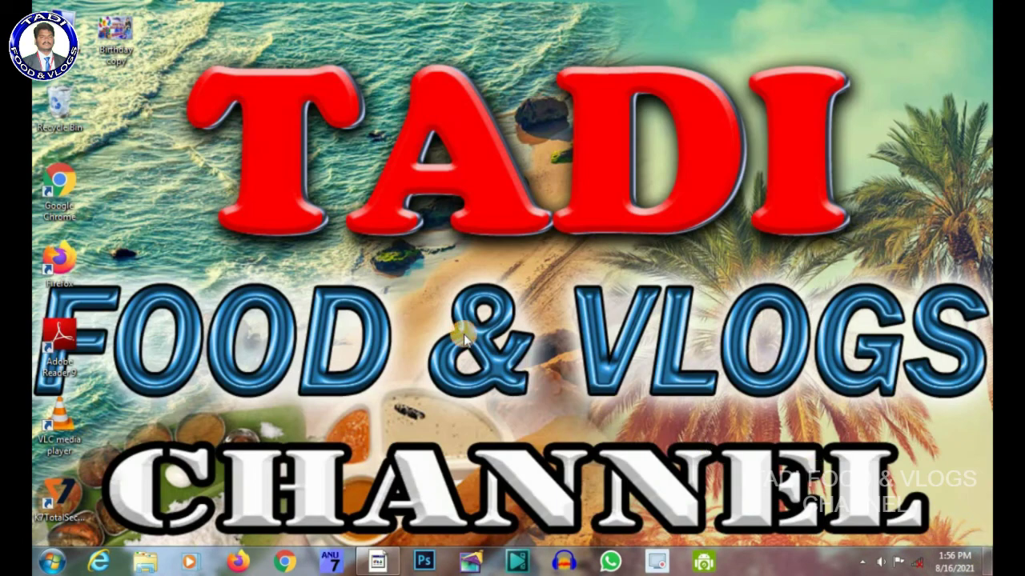
pyautogui.rightClick(298, 170)
pyautogui.click(330, 213)
pyautogui.rightClick(330, 218)
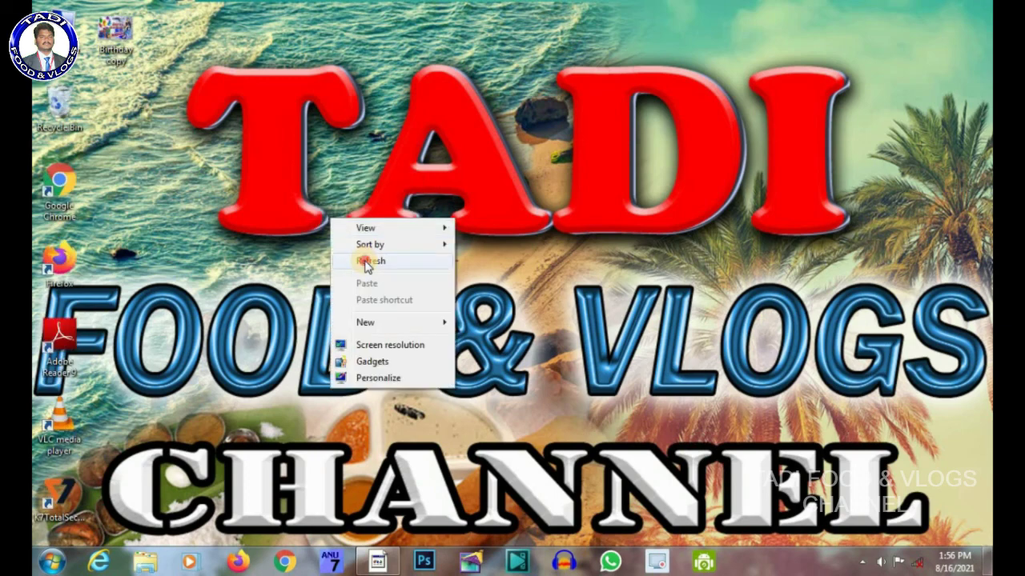
pyautogui.rightClick(365, 260)
pyautogui.click(396, 299)
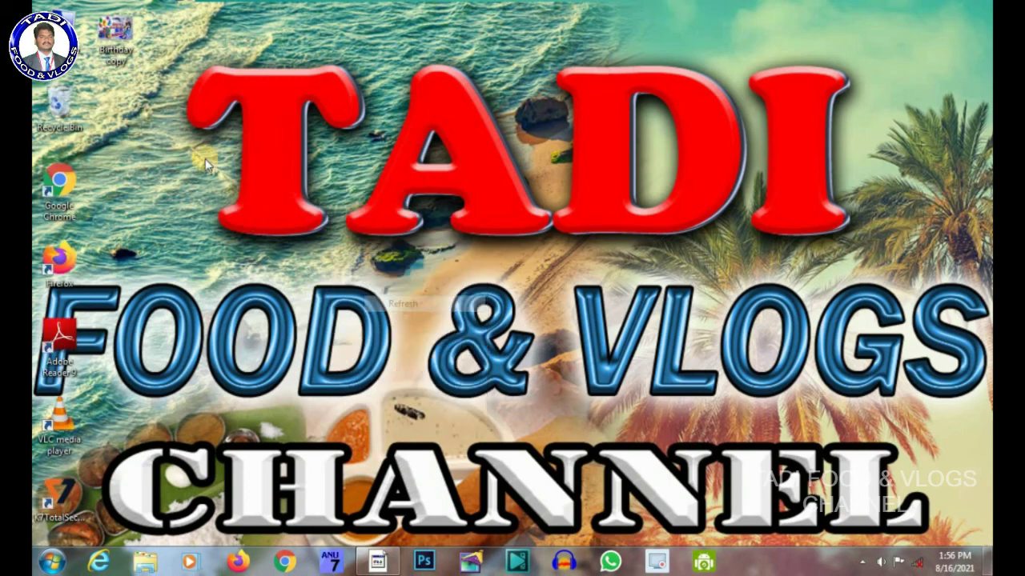
pyautogui.doubleClick(126, 46)
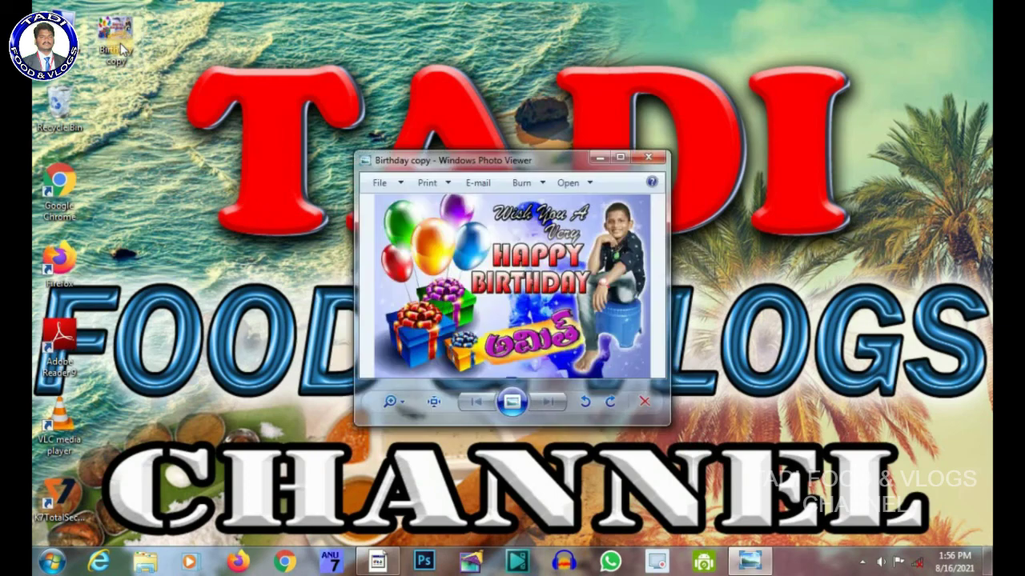
pyautogui.click(617, 160)
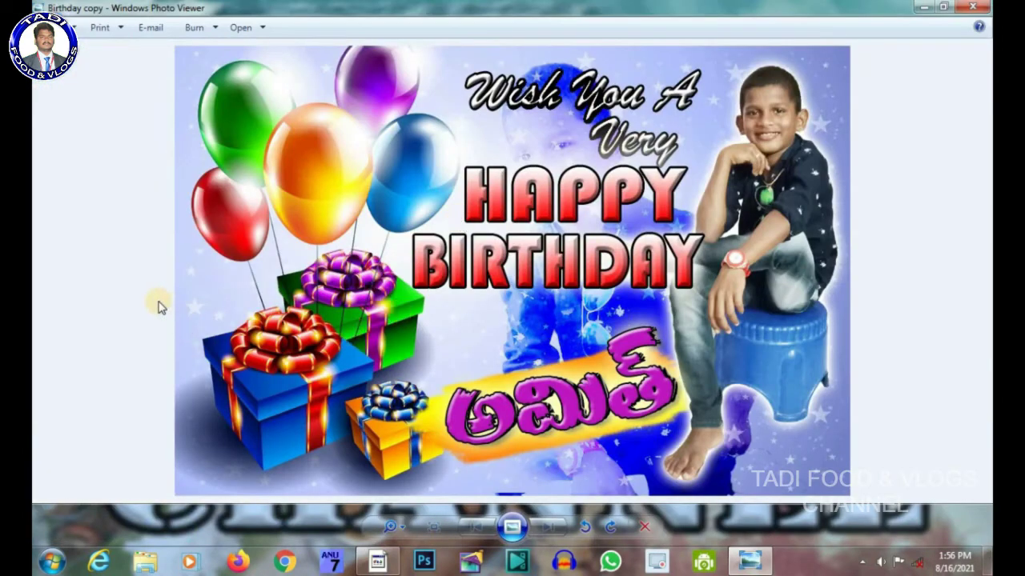
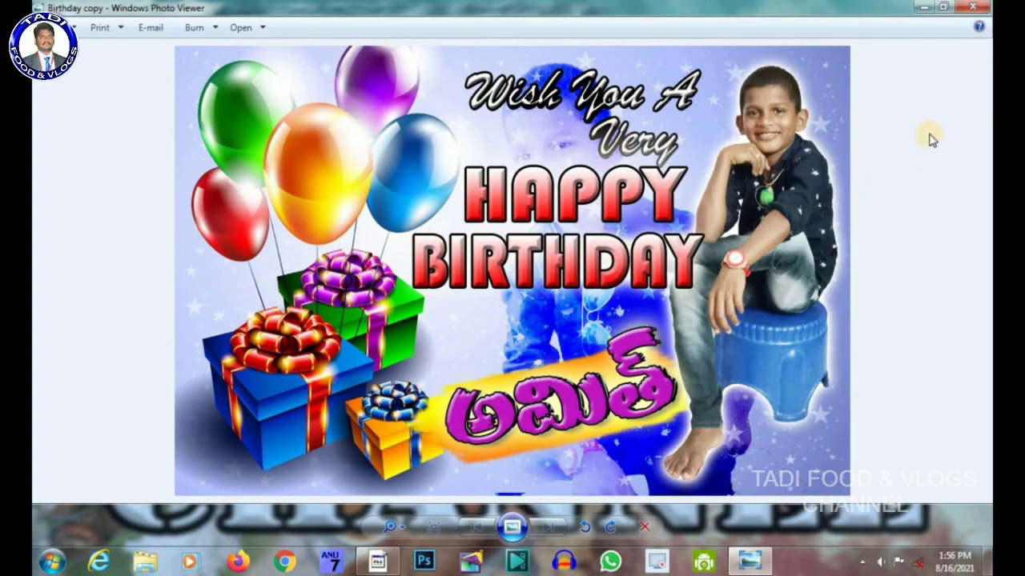
# - Close the birthday banner preview in Photo Viewer and refresh the desktop
pyautogui.click(971, 7)
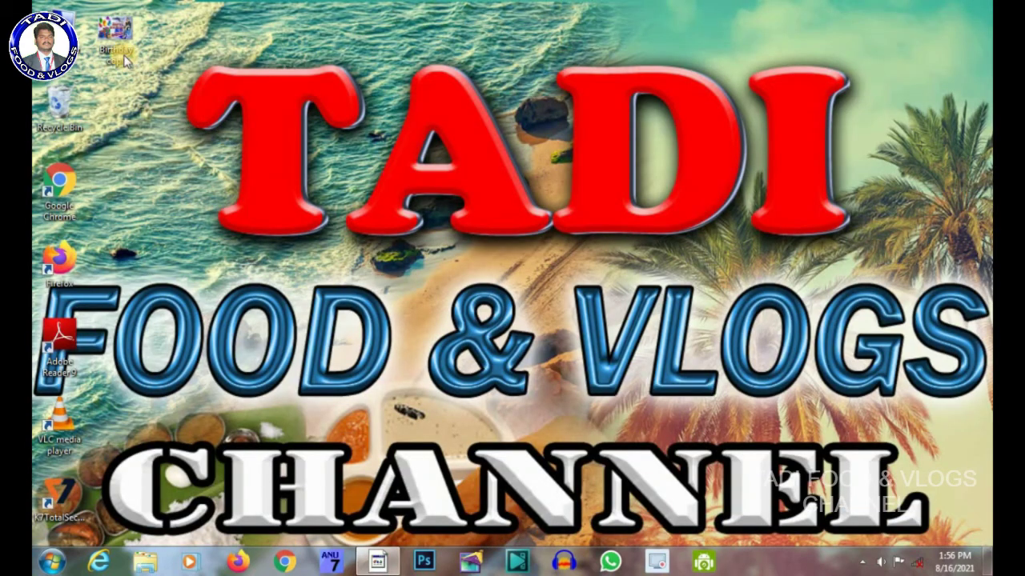
pyautogui.rightClick(126, 506)
pyautogui.click(167, 378)
# - Refresh the desktop five more times until only the usual shortcuts remain
pyautogui.rightClick(263, 298)
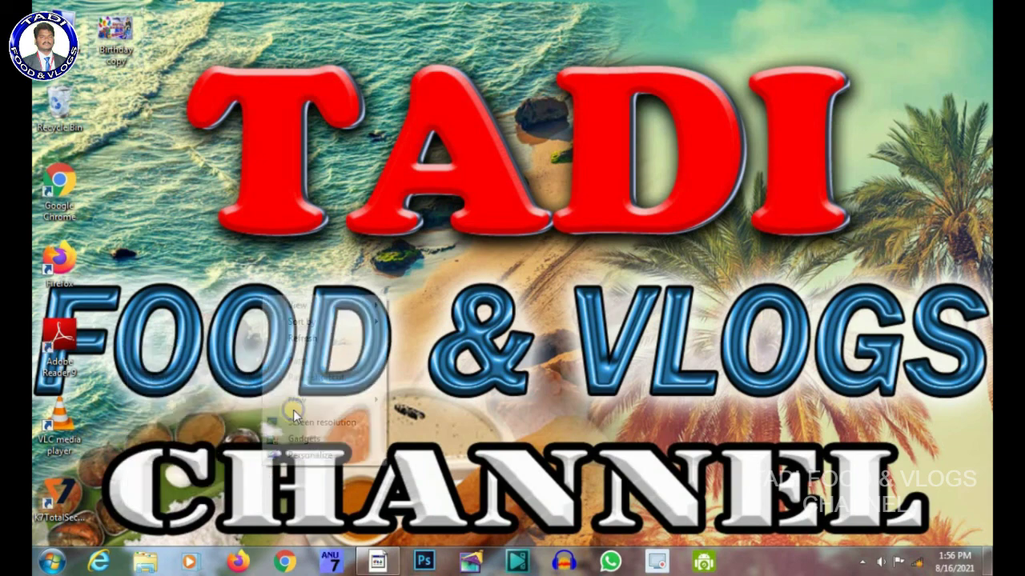
pyautogui.rightClick(367, 291)
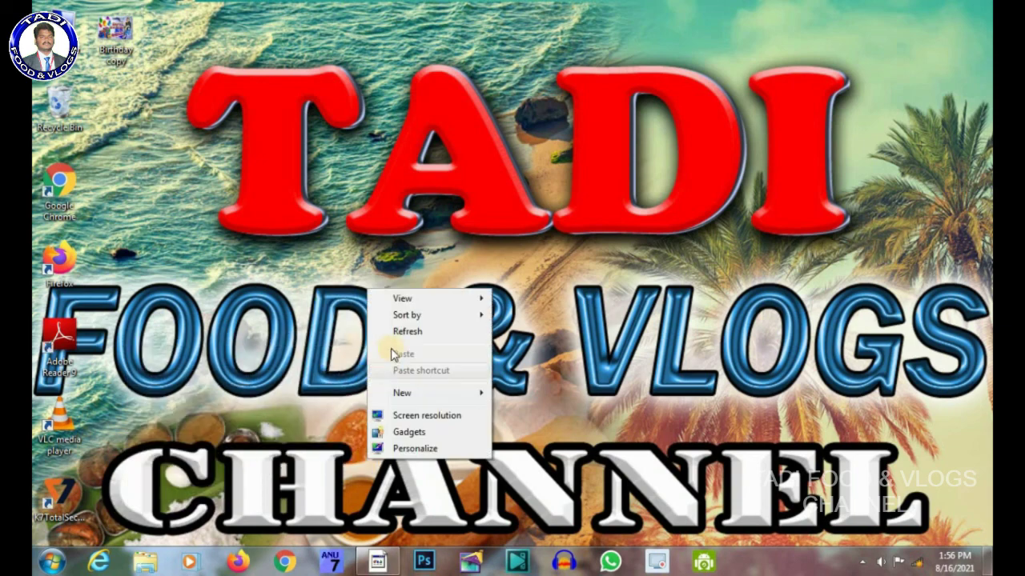
pyautogui.click(394, 337)
pyautogui.rightClick(417, 437)
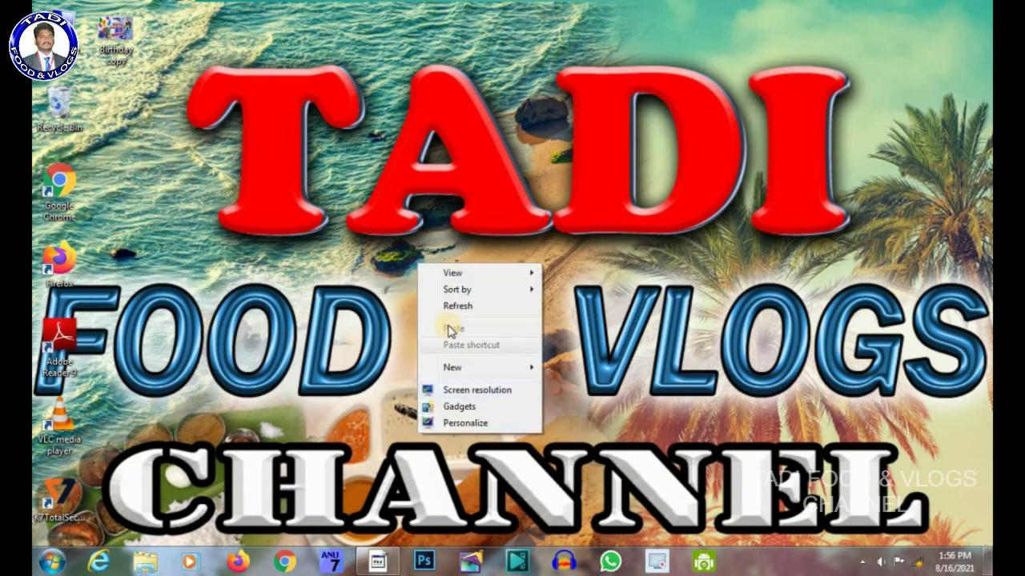
pyautogui.click(449, 312)
pyautogui.rightClick(471, 299)
pyautogui.click(479, 339)
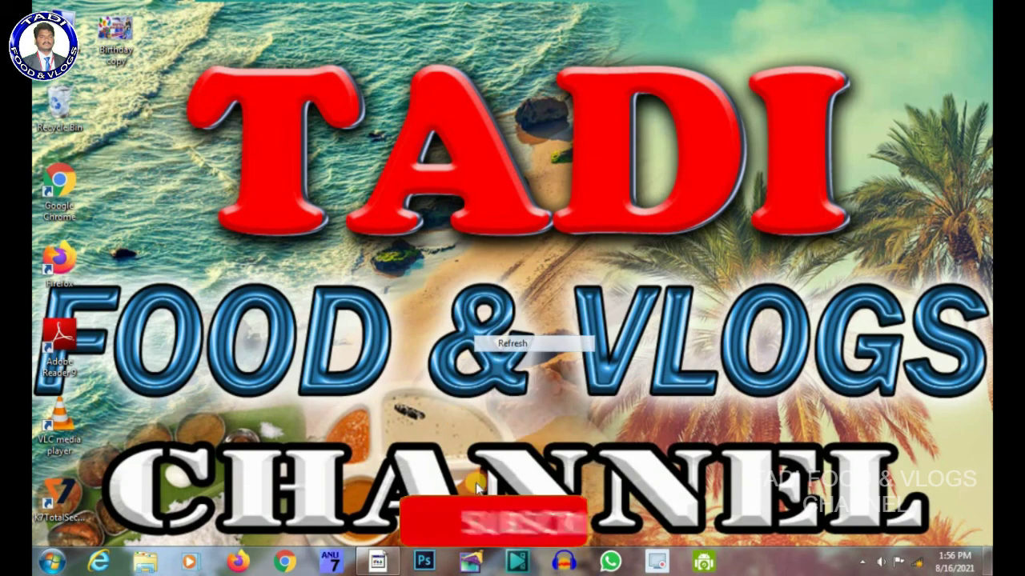
pyautogui.rightClick(474, 312)
pyautogui.click(502, 355)
pyautogui.rightClick(498, 332)
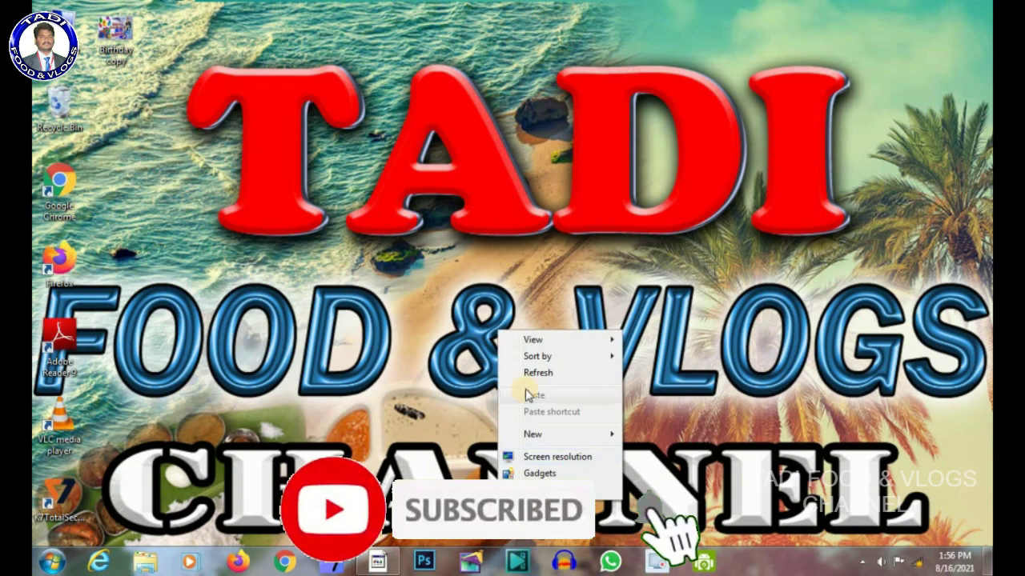
pyautogui.click(529, 373)
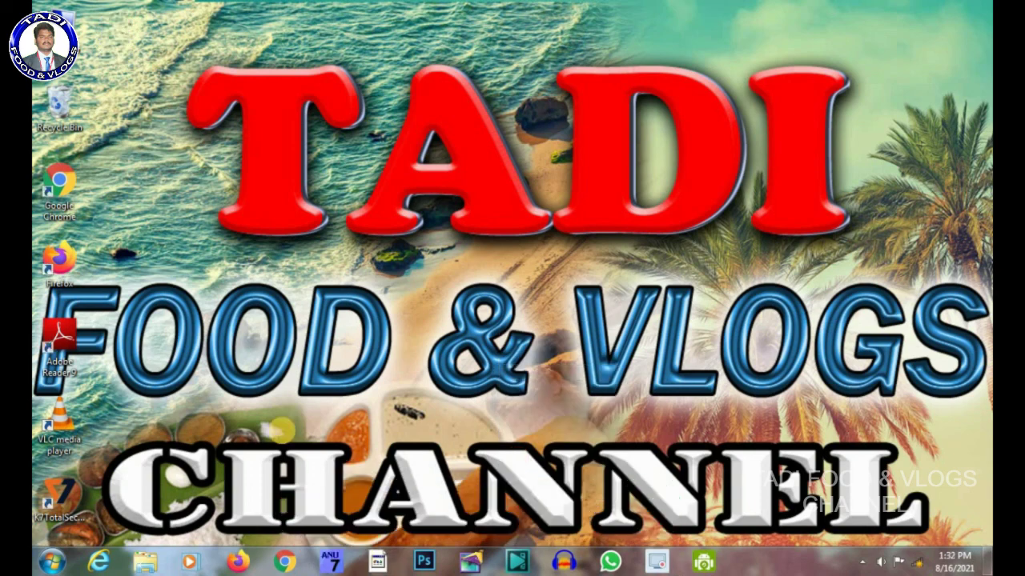